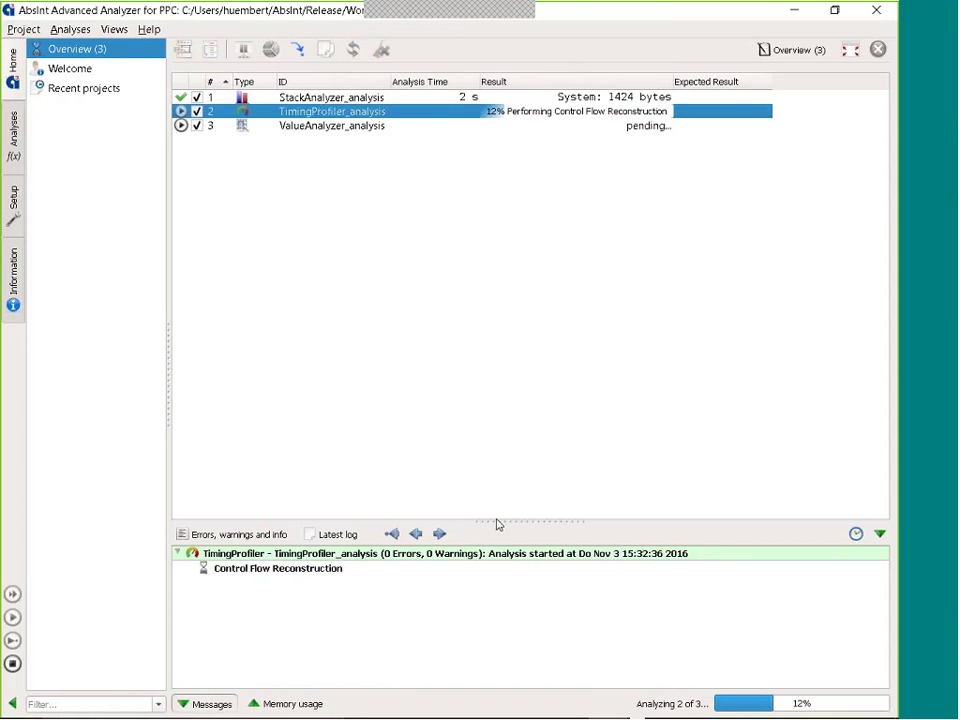
- Open the analysis graph and the statistics of StackAnalyzer_analysis, enlarging the message area and the statistics' routine table
left_click_drag(493, 521, 489, 441)
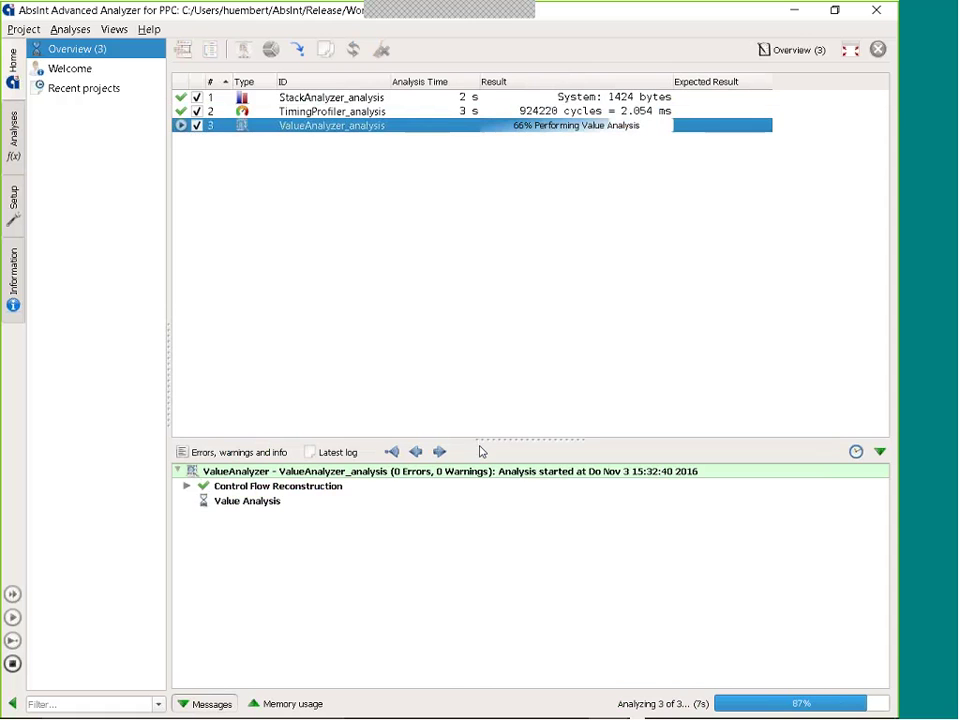
left_click(328, 97)
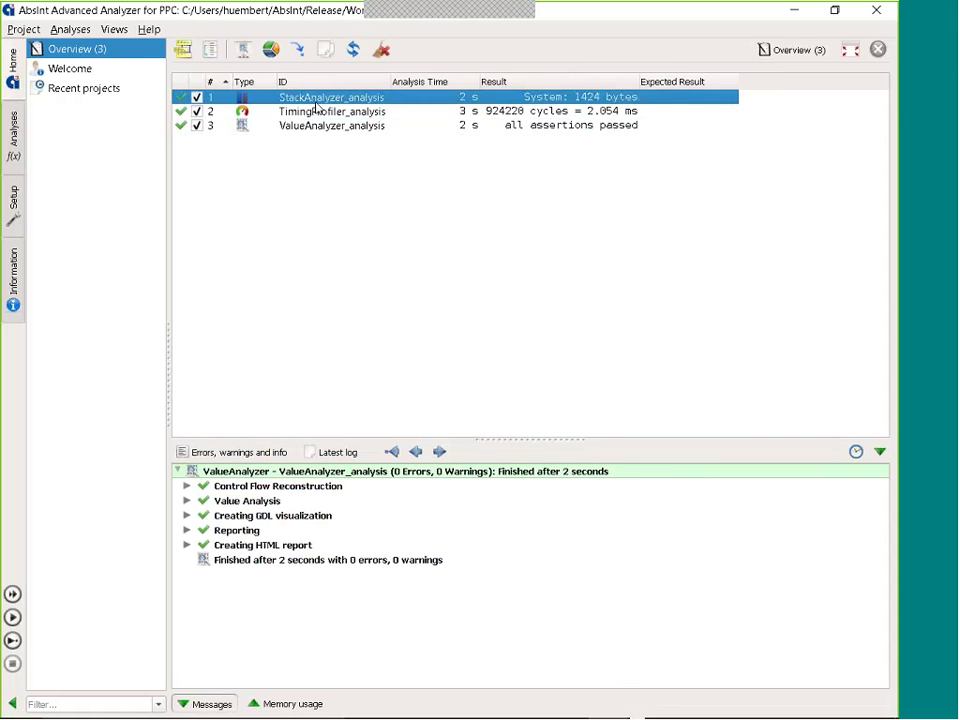
left_click(297, 52)
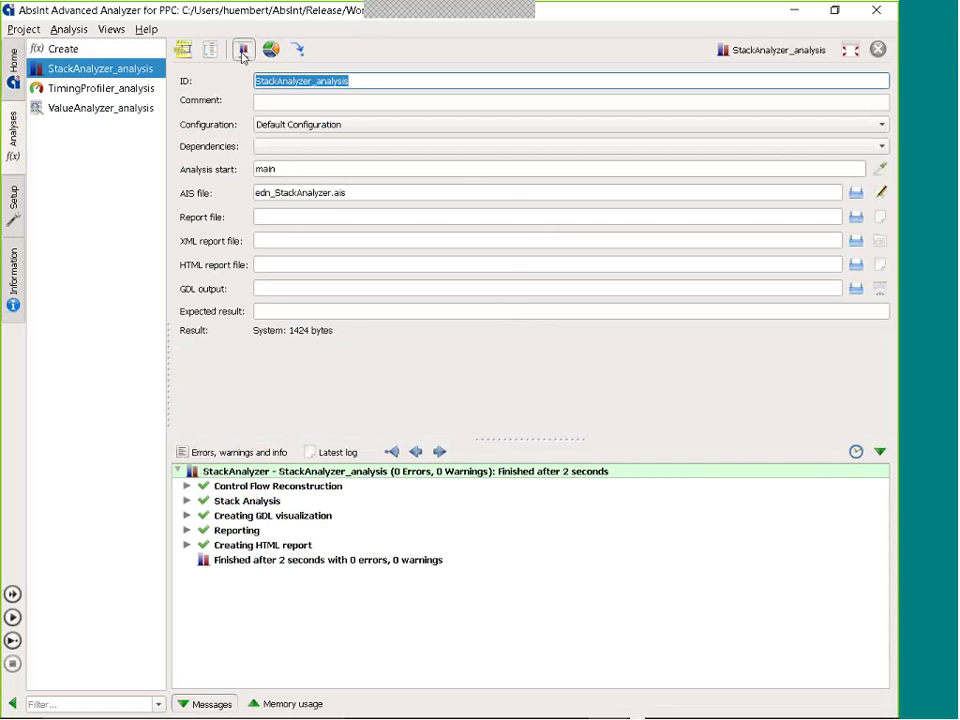
left_click(242, 52)
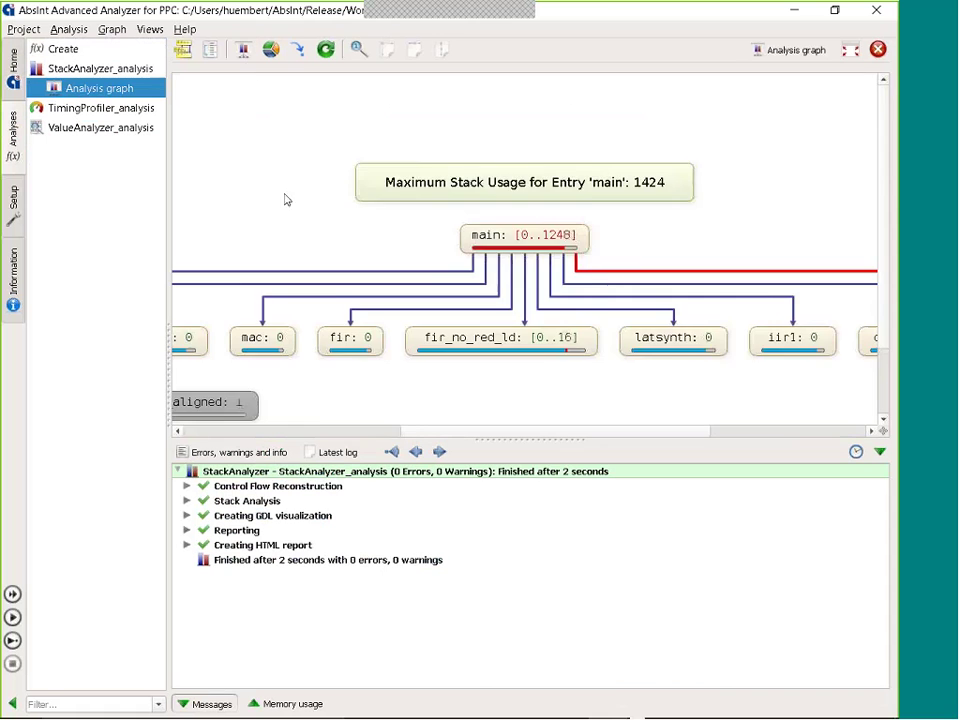
left_click_drag(468, 272, 501, 282)
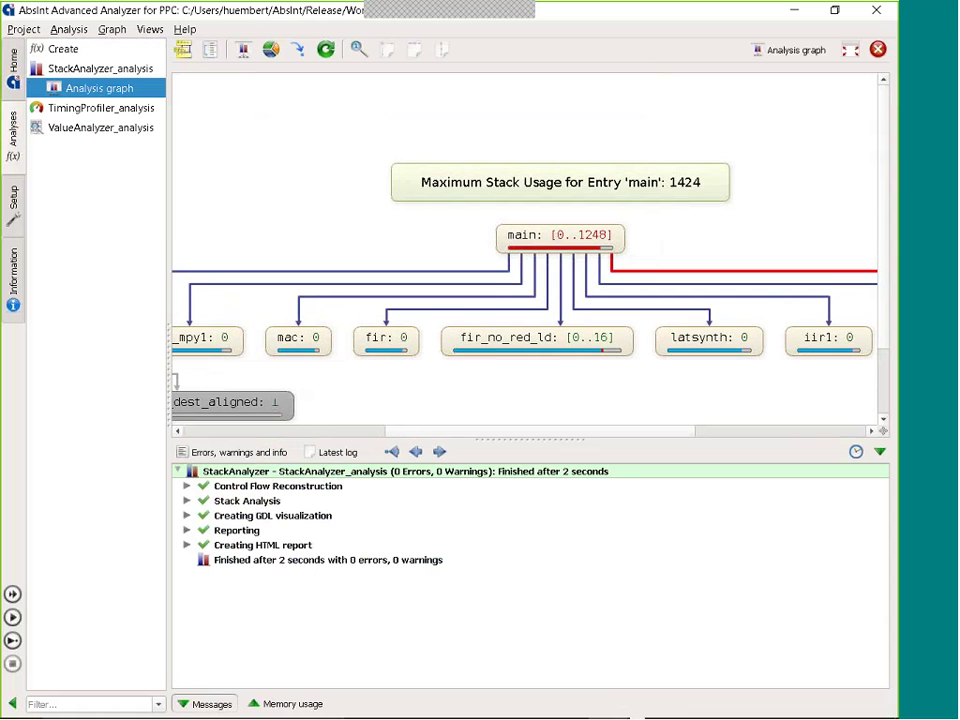
left_click(271, 54)
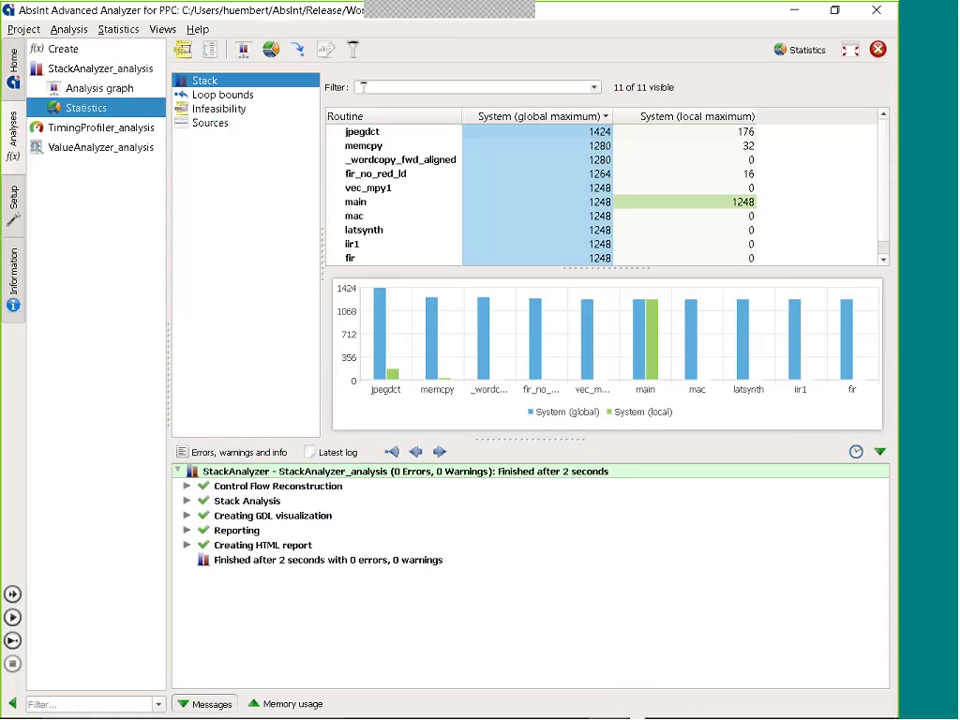
left_click_drag(606, 268, 643, 294)
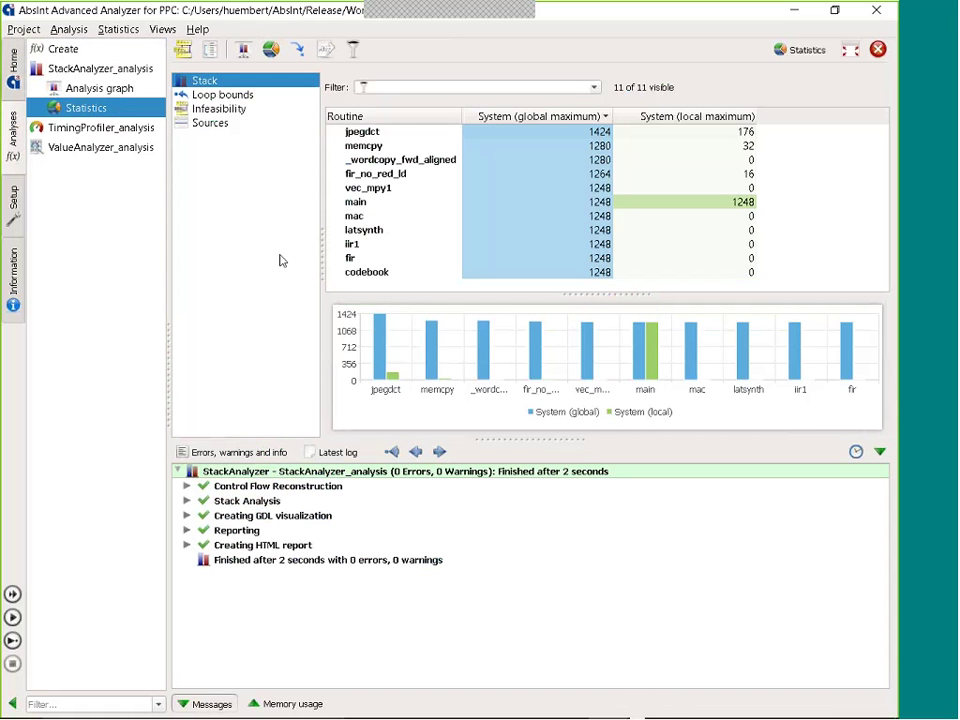
- Open the disassembly of TimingProfiler_analysis and its annotation file edn_TimingProfiler.ais
left_click(107, 128)
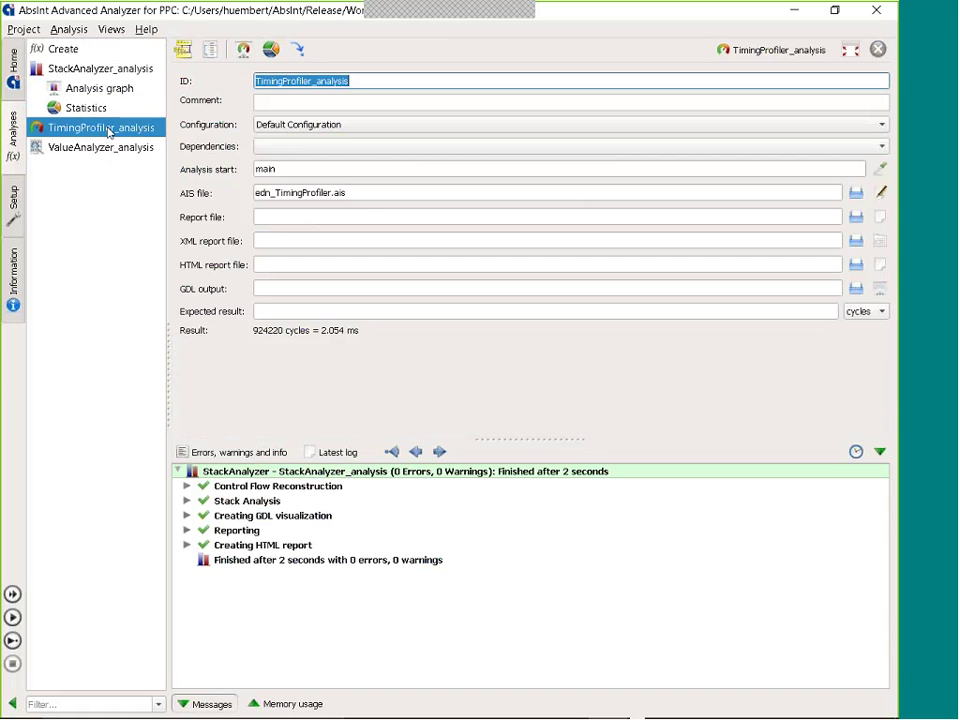
left_click(210, 50)
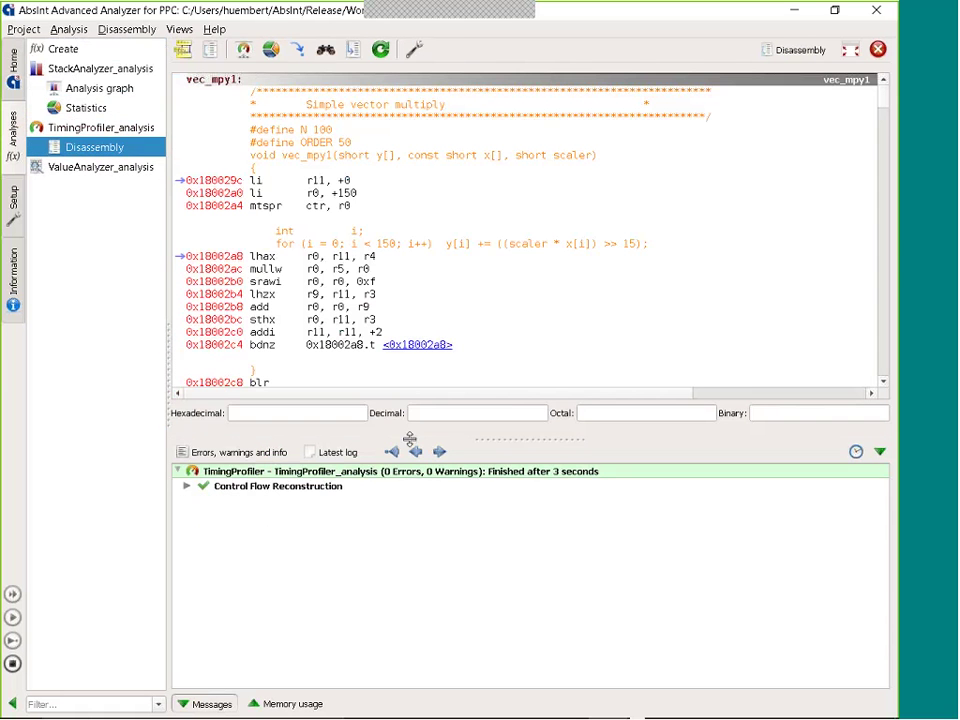
left_click(349, 242)
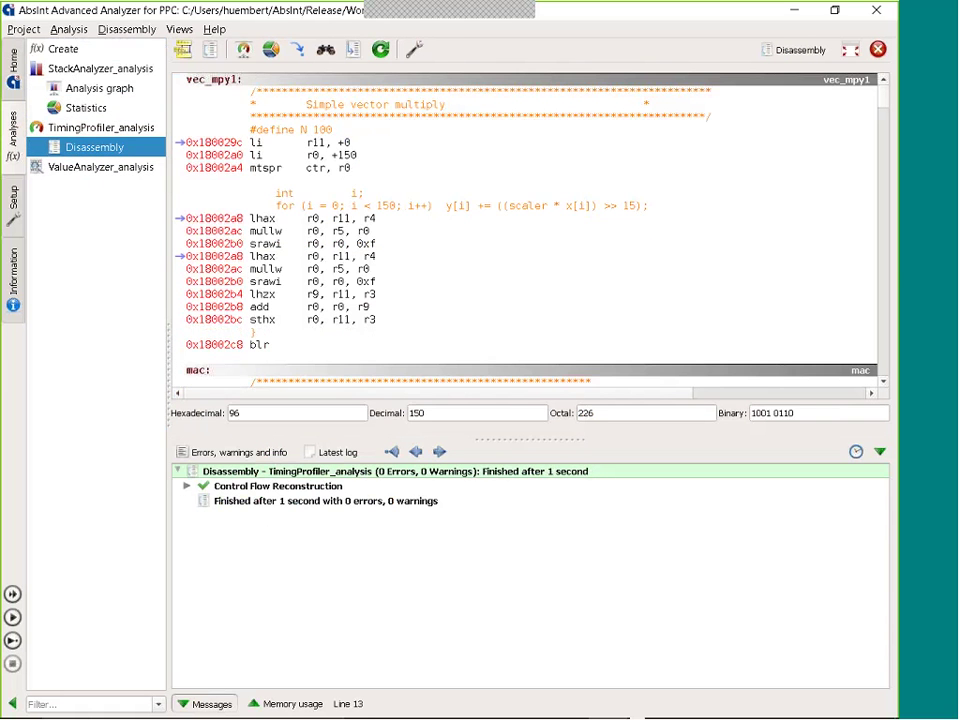
scroll(349, 242, "down", 3)
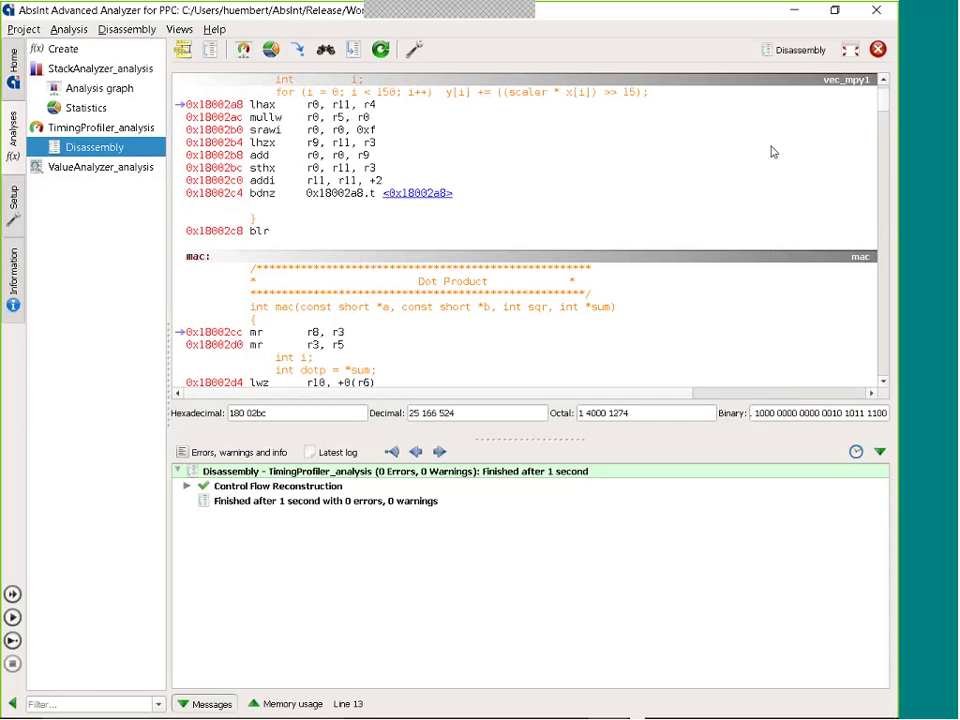
left_click(800, 49)
left_click(786, 174)
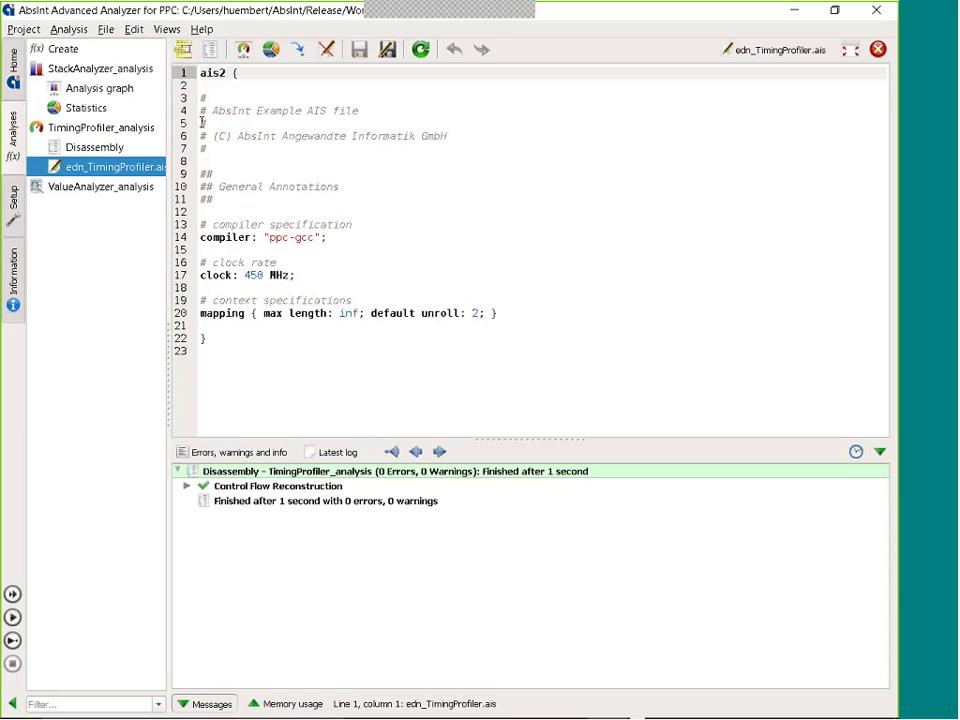
- Open the text report of TimingProfiler_analysis and look through its opening sections
left_click(100, 127)
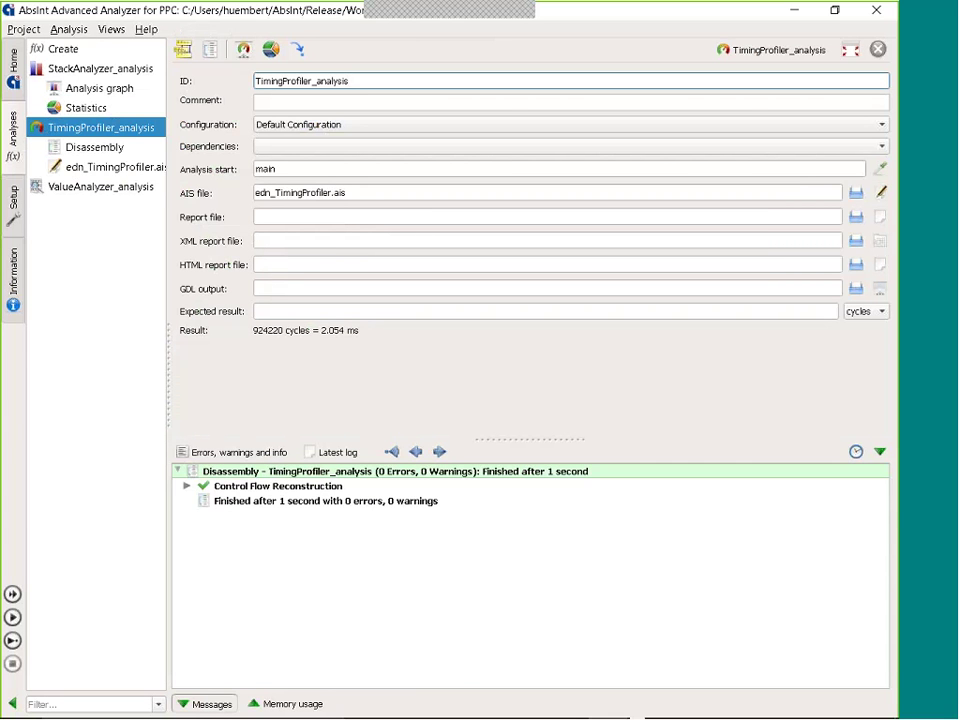
left_click(880, 218)
scroll(516, 310, "down", 1)
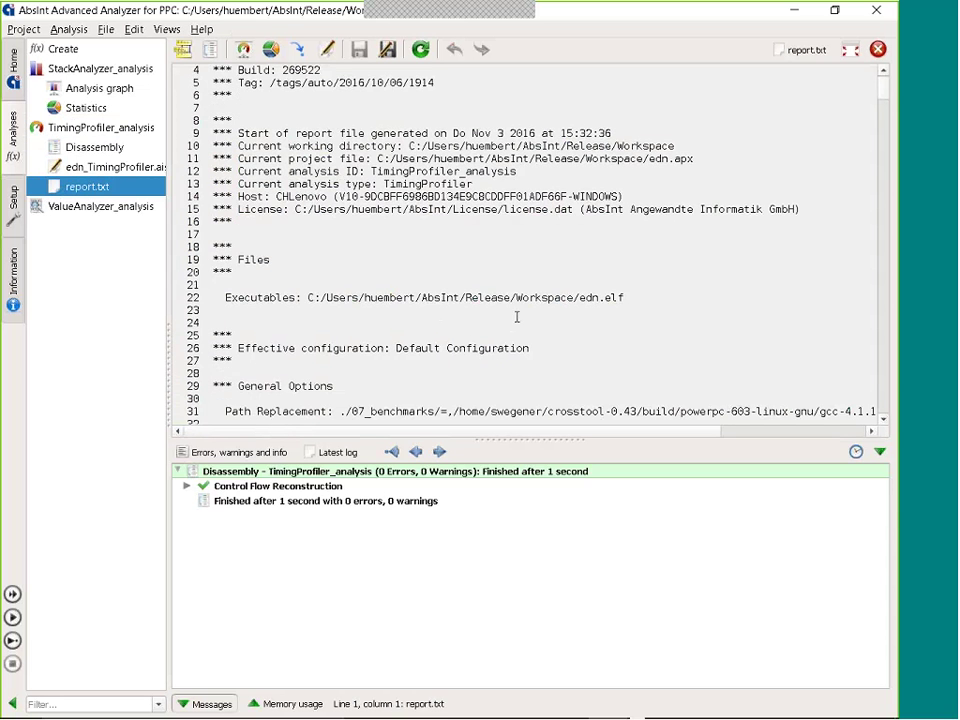
scroll(535, 308, "down", 1)
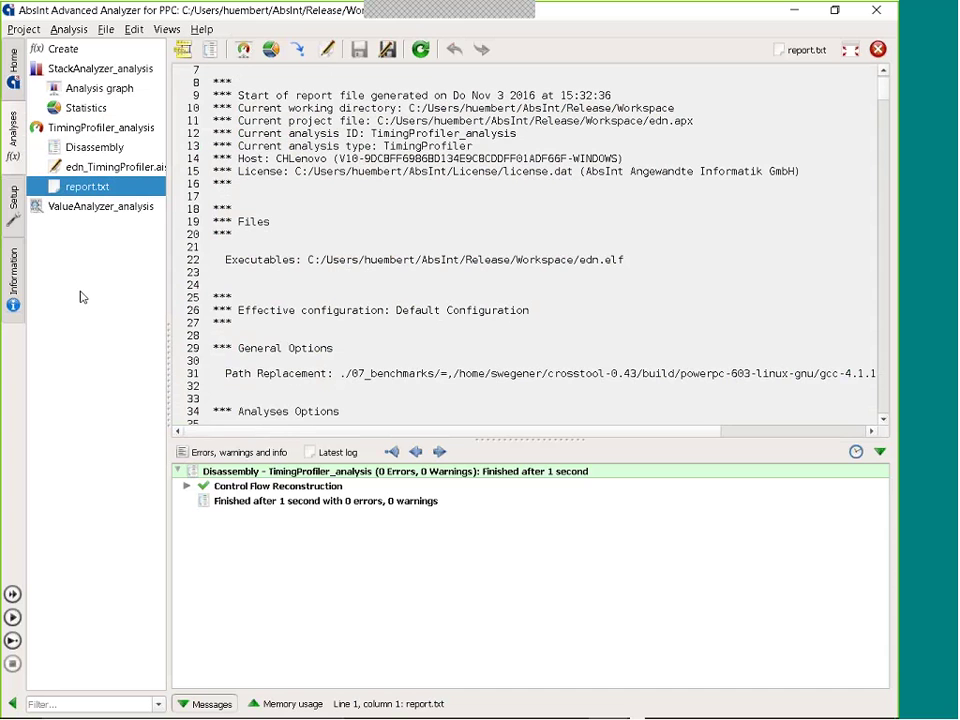
- Extract and display the DWARF debug information of the executable
left_click(14, 300)
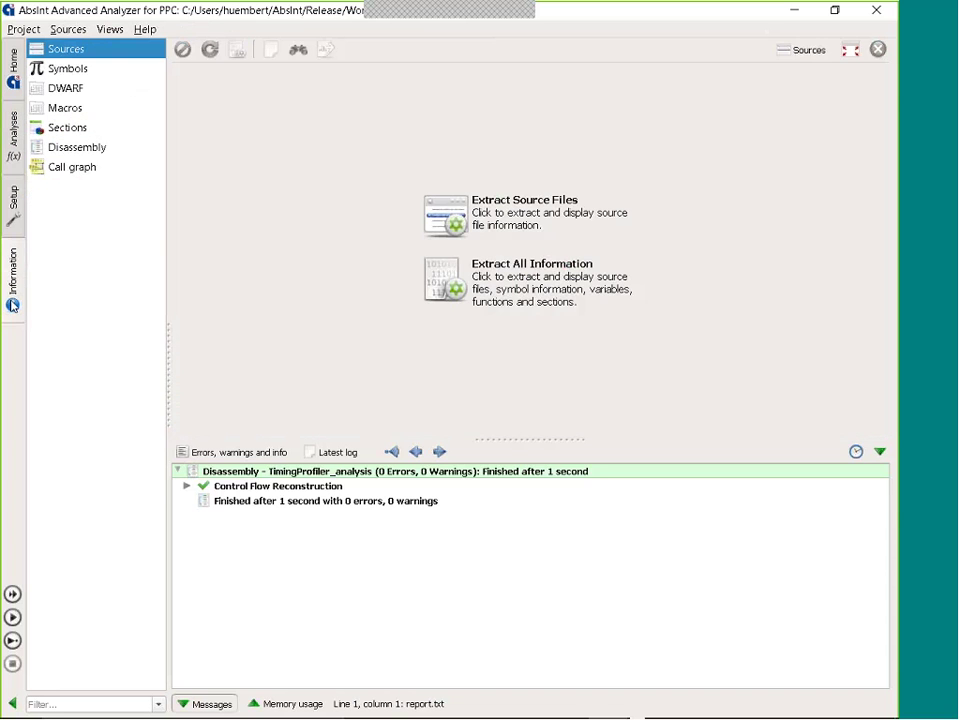
left_click(86, 89)
left_click(566, 221)
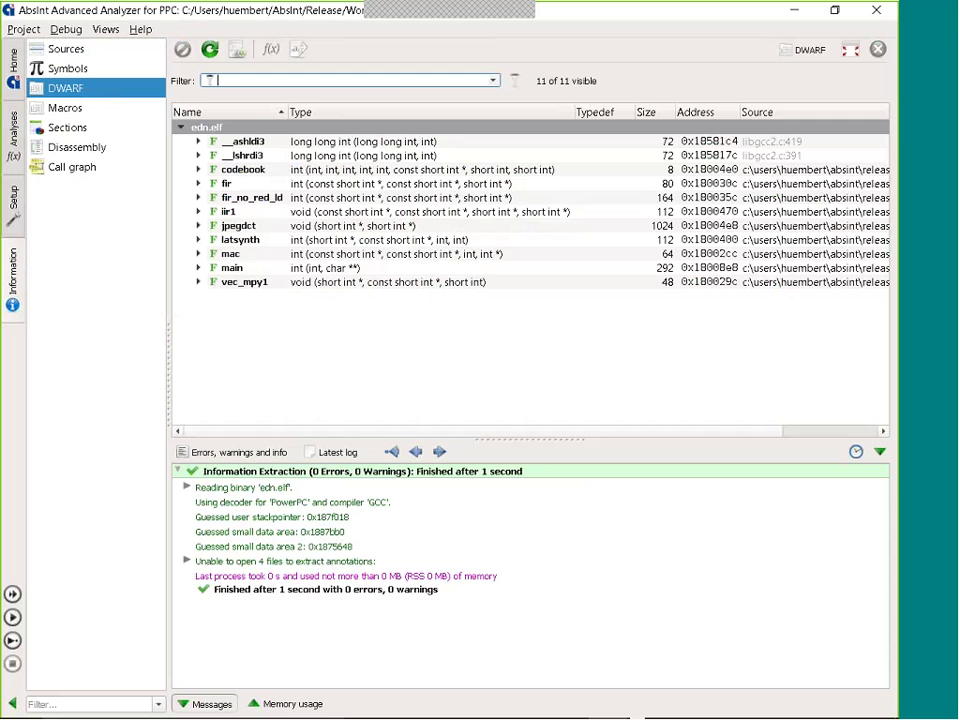
- Save the current project with its open views as a workspace named edn-ws.apx in the Workspace folder
left_click(14, 137)
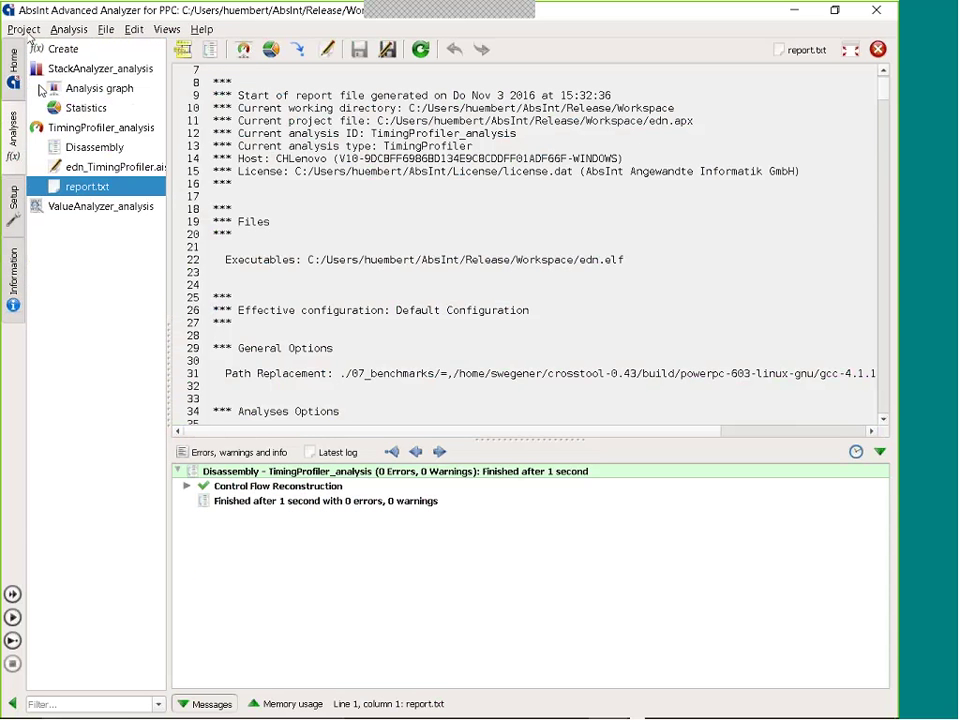
left_click(25, 30)
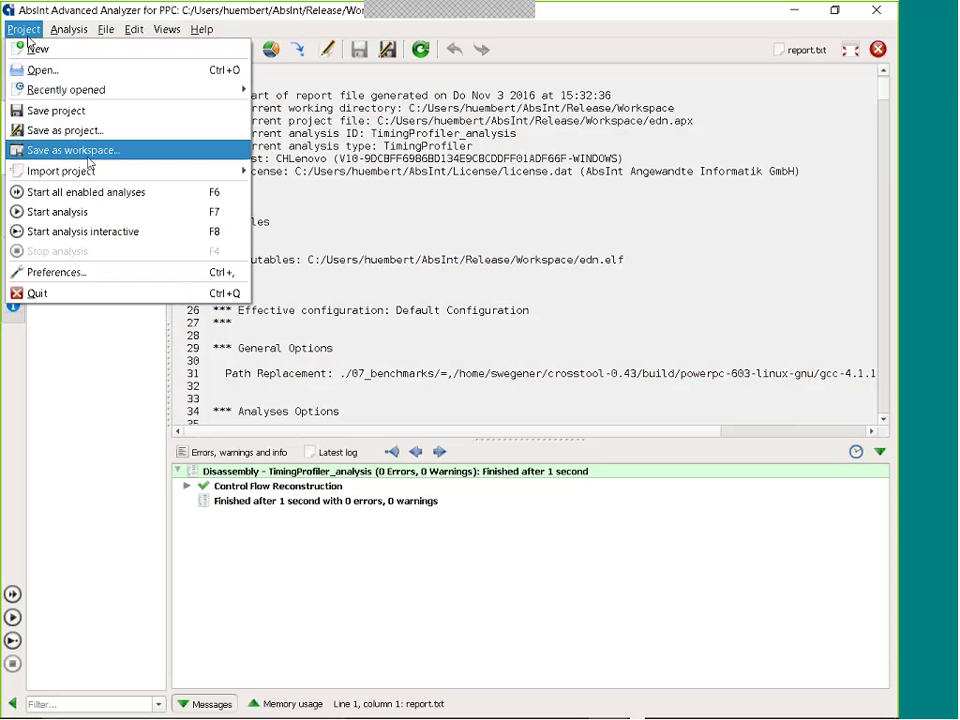
left_click(104, 156)
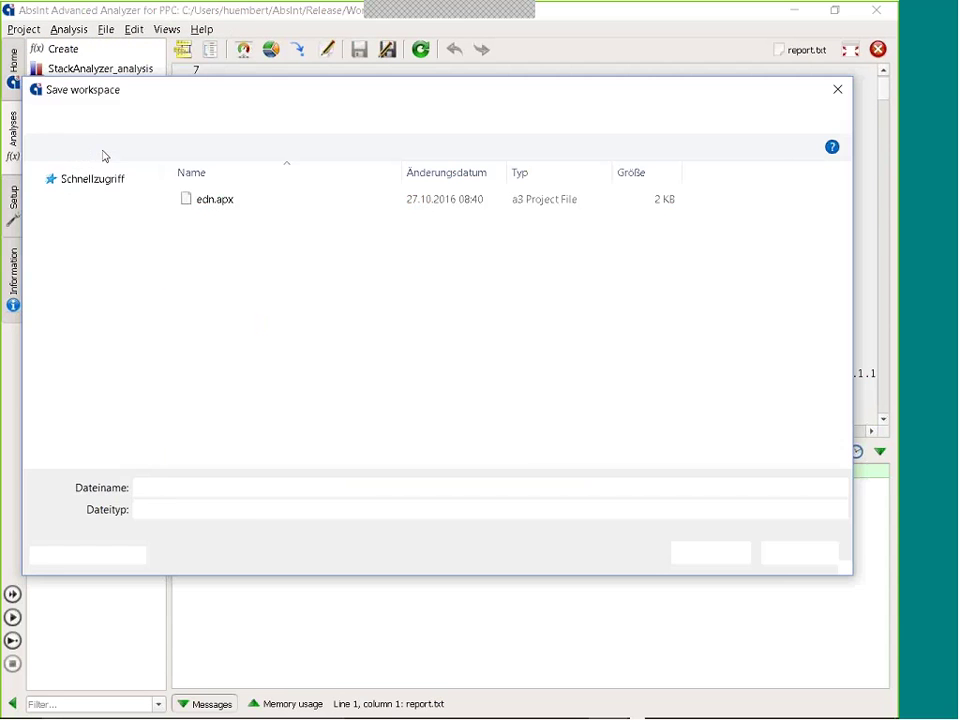
left_click(187, 490)
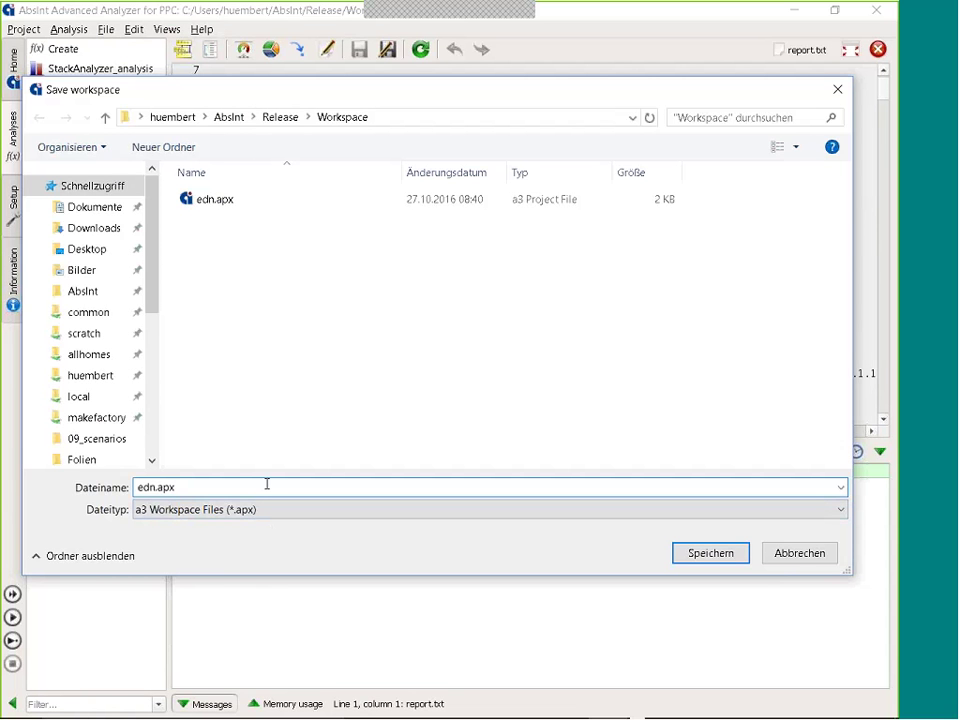
type("-ws")
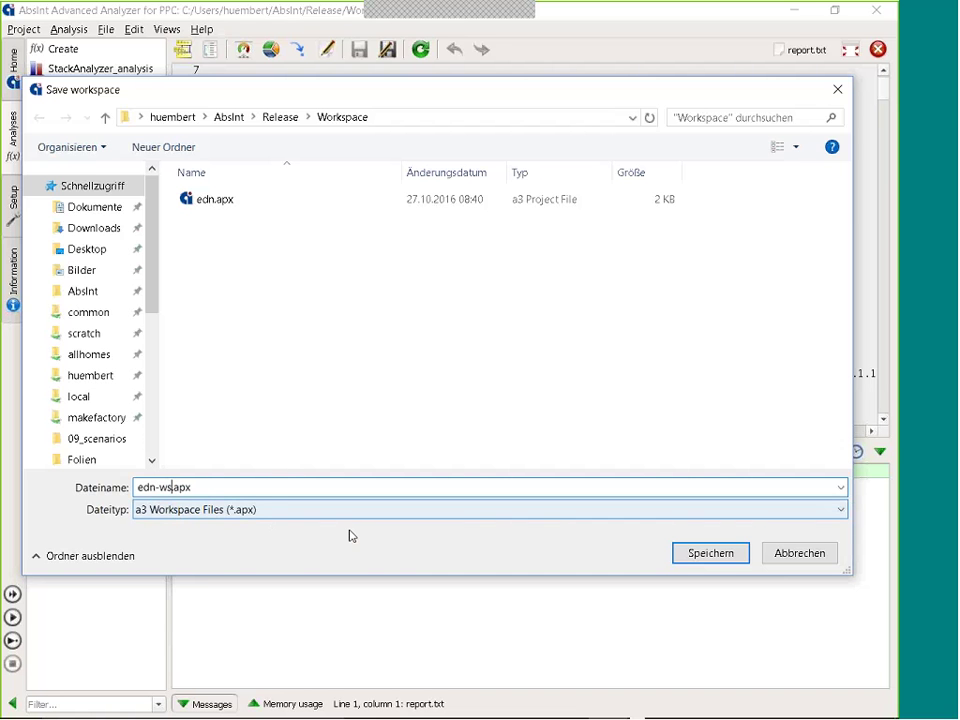
left_click(705, 556)
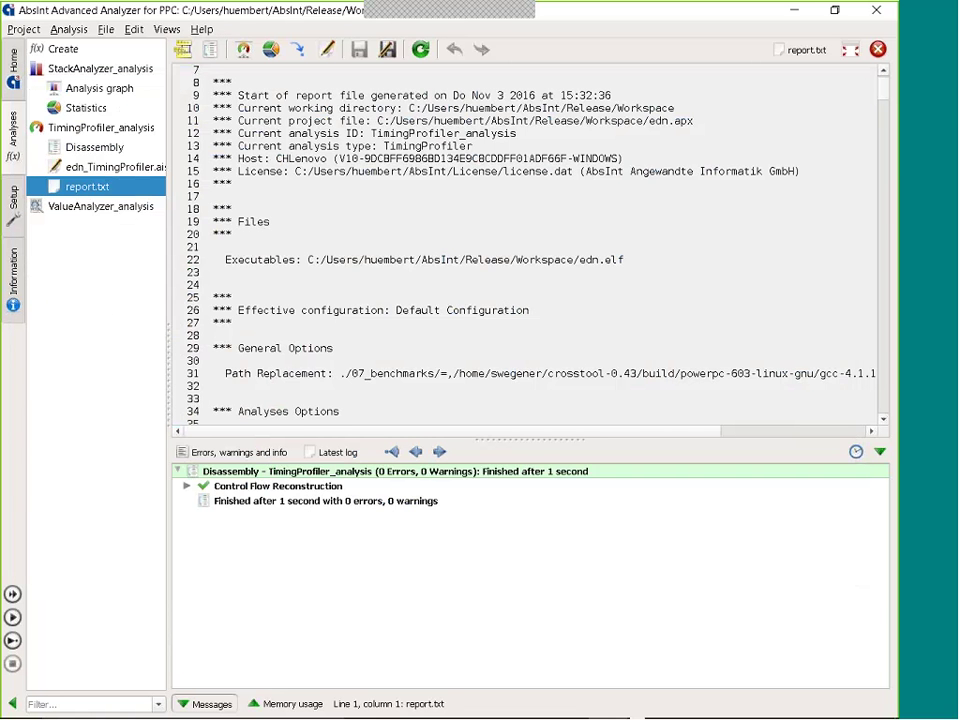
- Close the analyzer and reopen the saved workspace edn-ws.apx from the Workspace folder in File Explorer
left_click(876, 11)
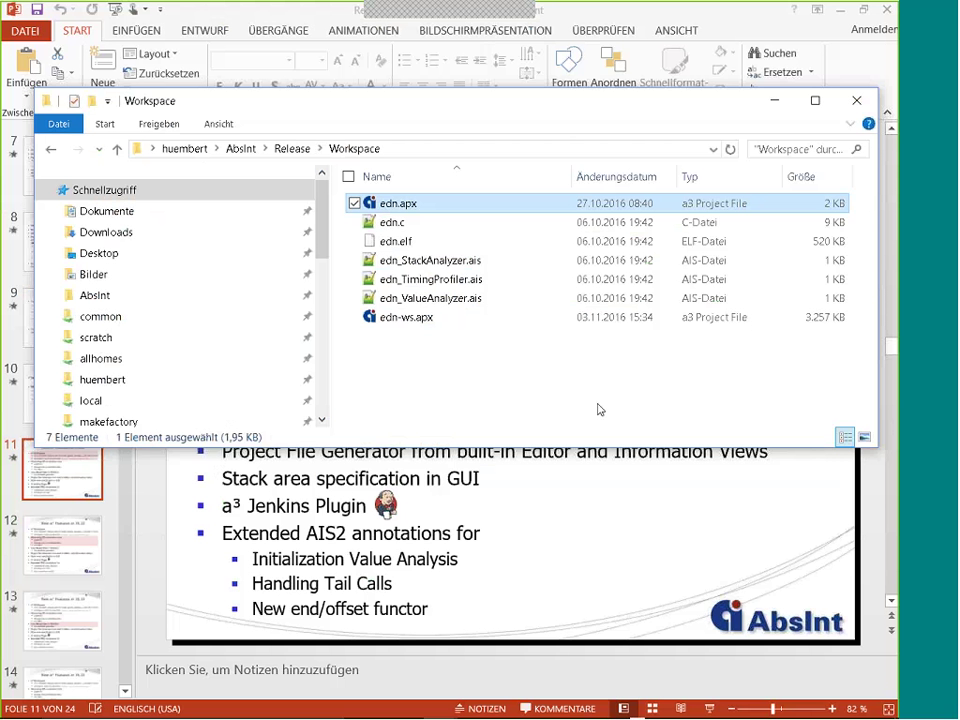
left_click(433, 405)
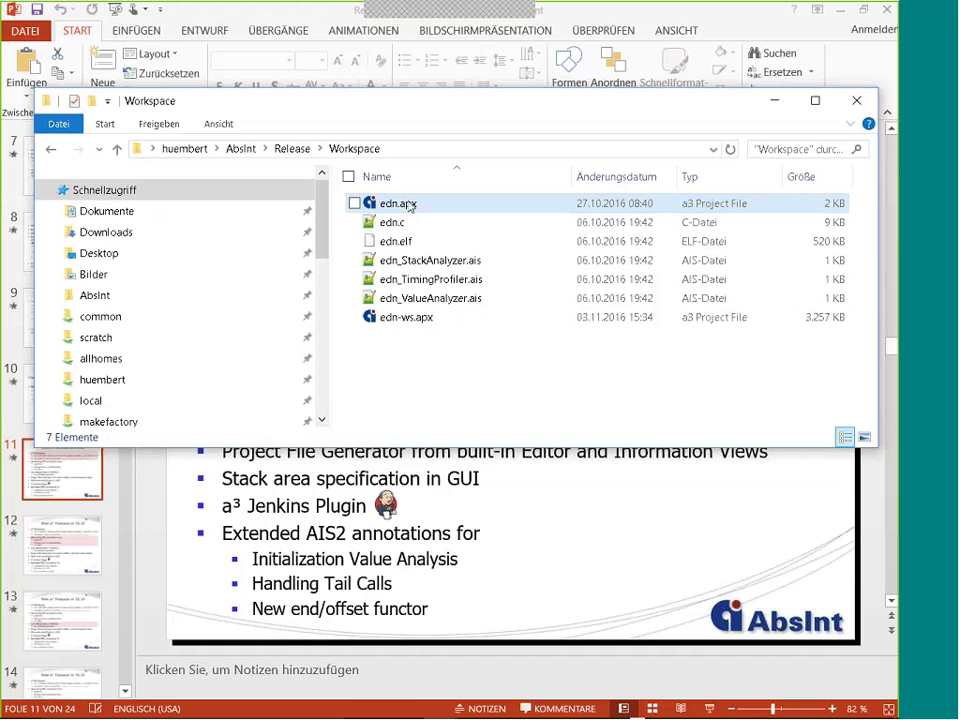
left_click(442, 323)
double_click(442, 320)
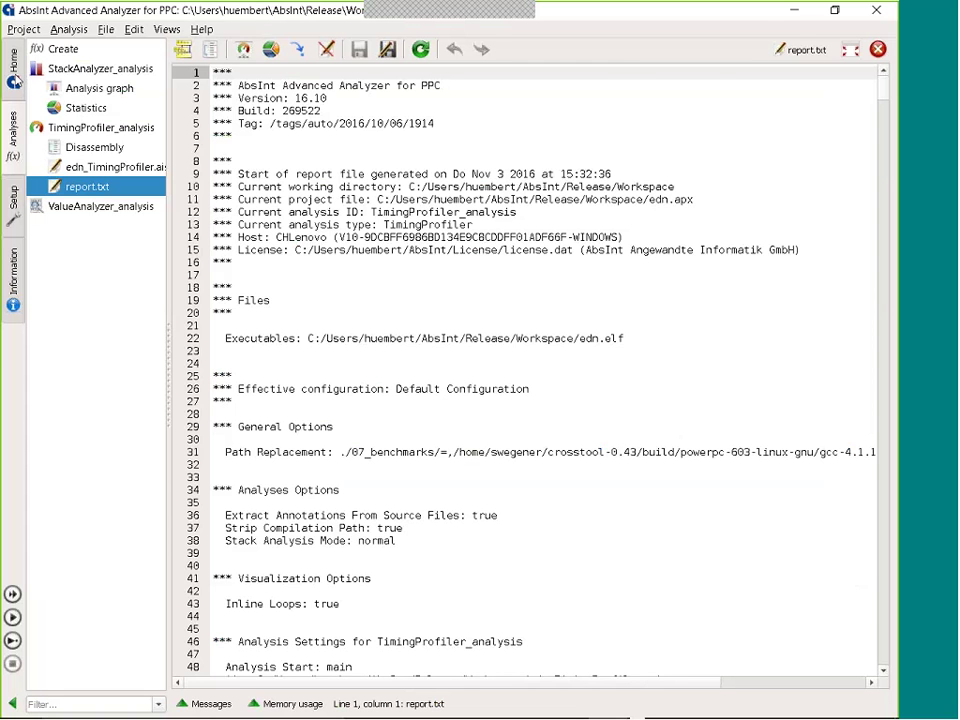
- Review the reopened workspace's analysis overview and the saved stack and timing views, from the analysis graph through report.txt
left_click(14, 65)
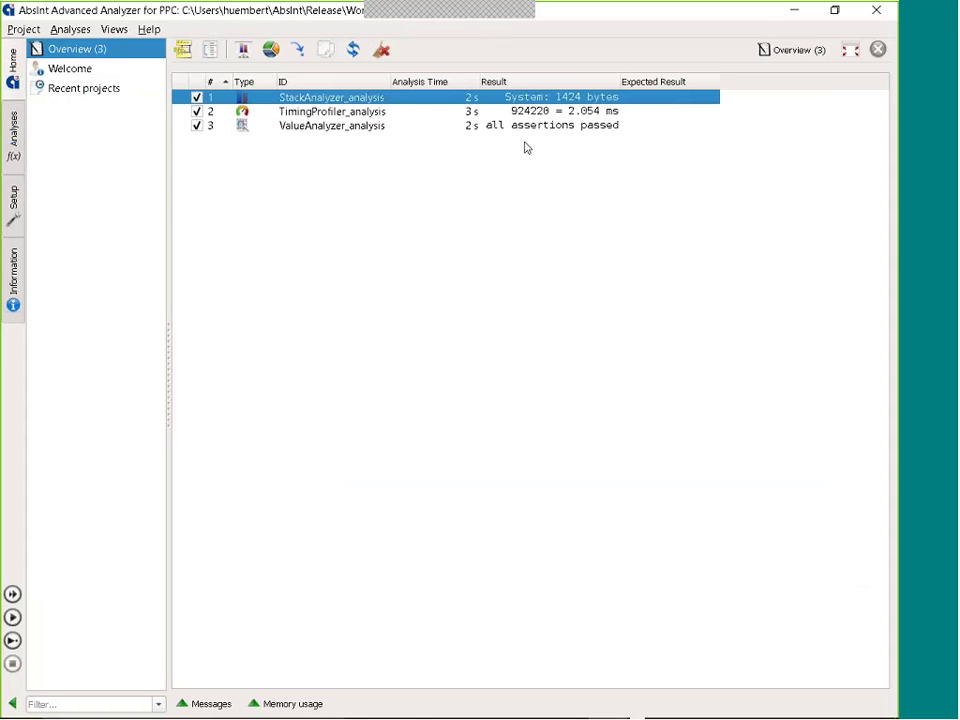
left_click(14, 130)
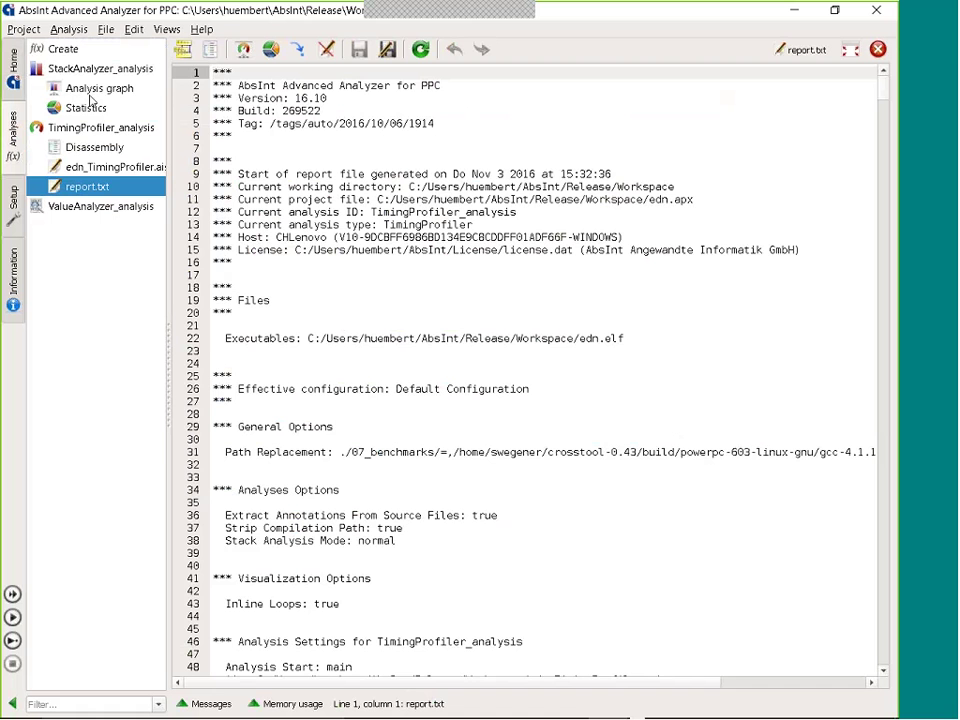
left_click(90, 89)
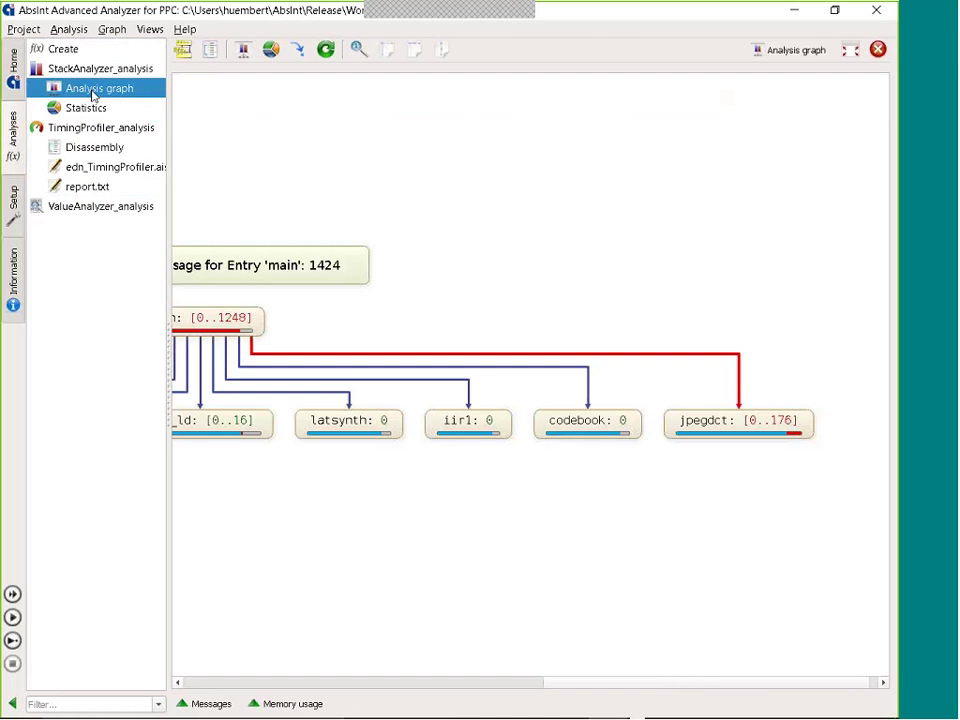
left_click(90, 109)
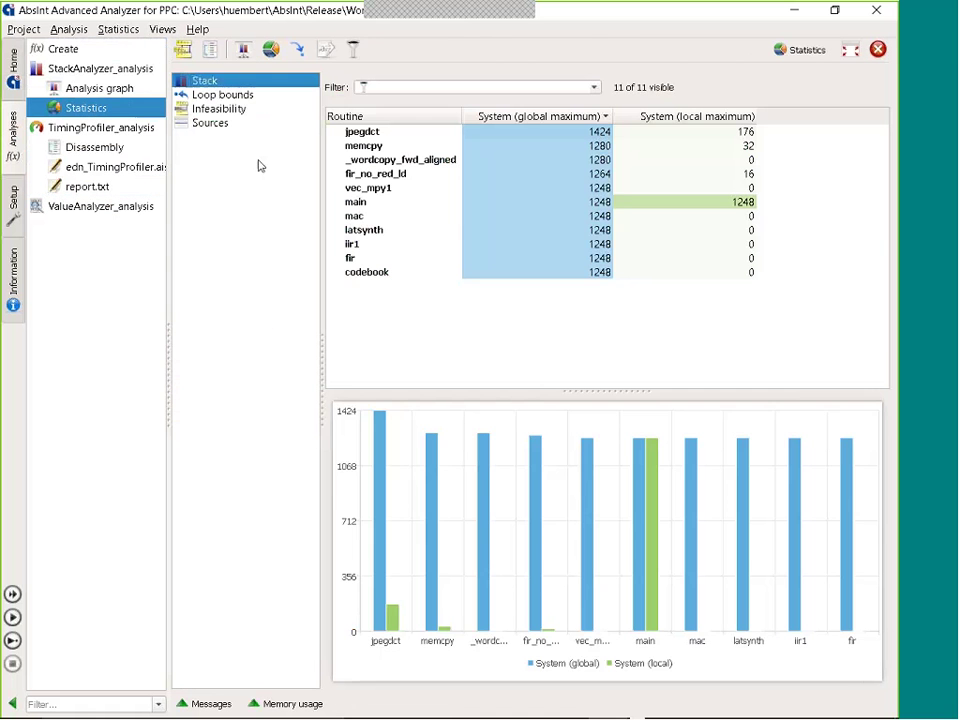
left_click(94, 150)
left_click(107, 168)
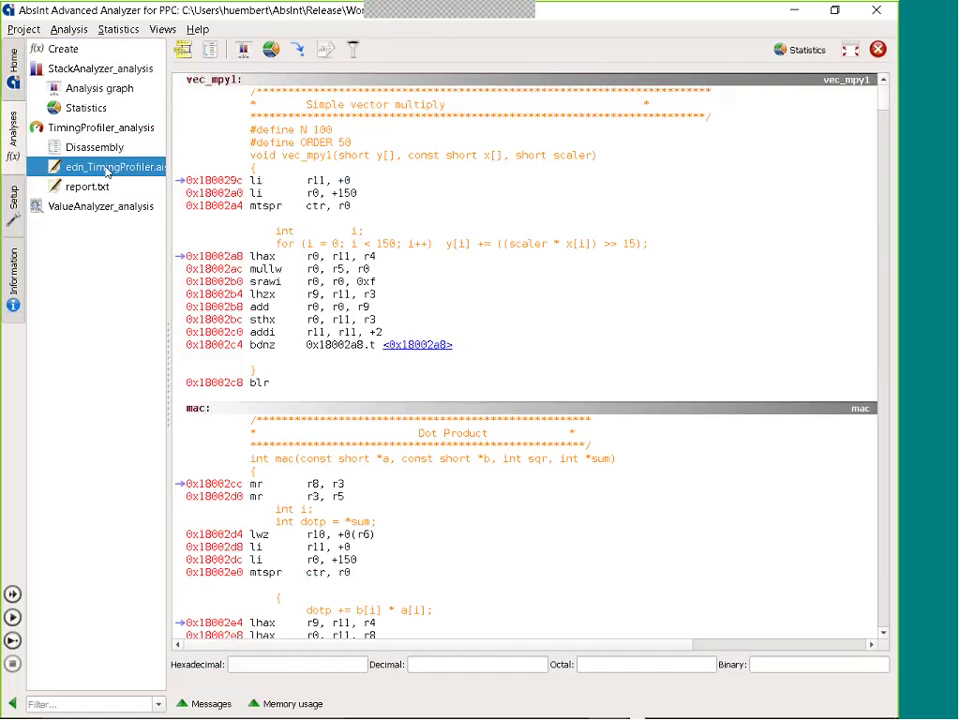
left_click(88, 187)
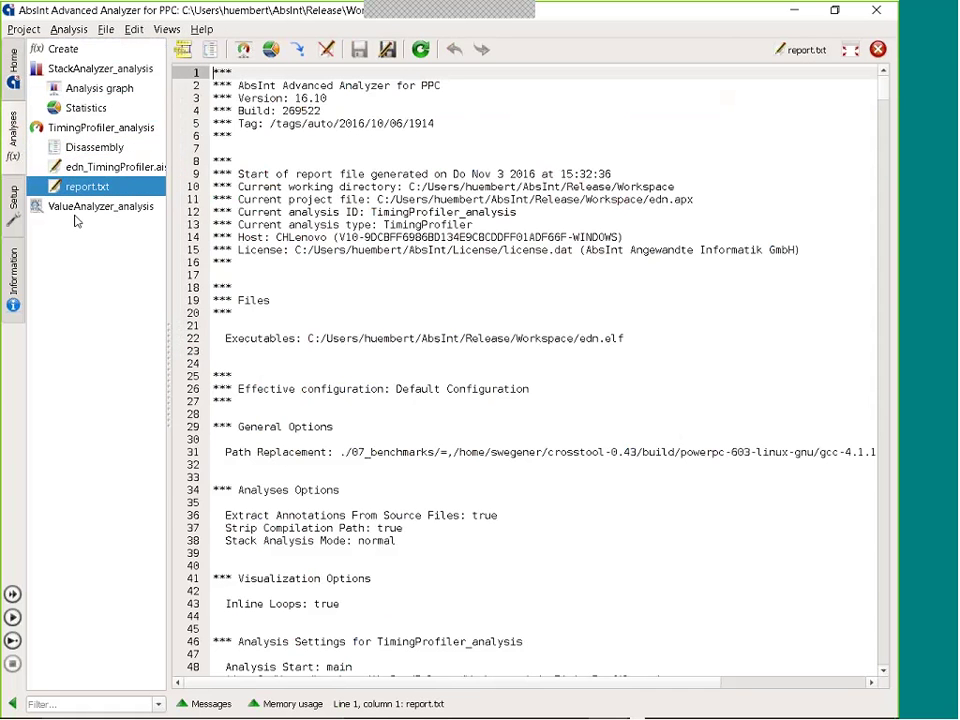
- Check the DWARF information in the reopened workspace, finishing back at the analysis report
left_click(13, 275)
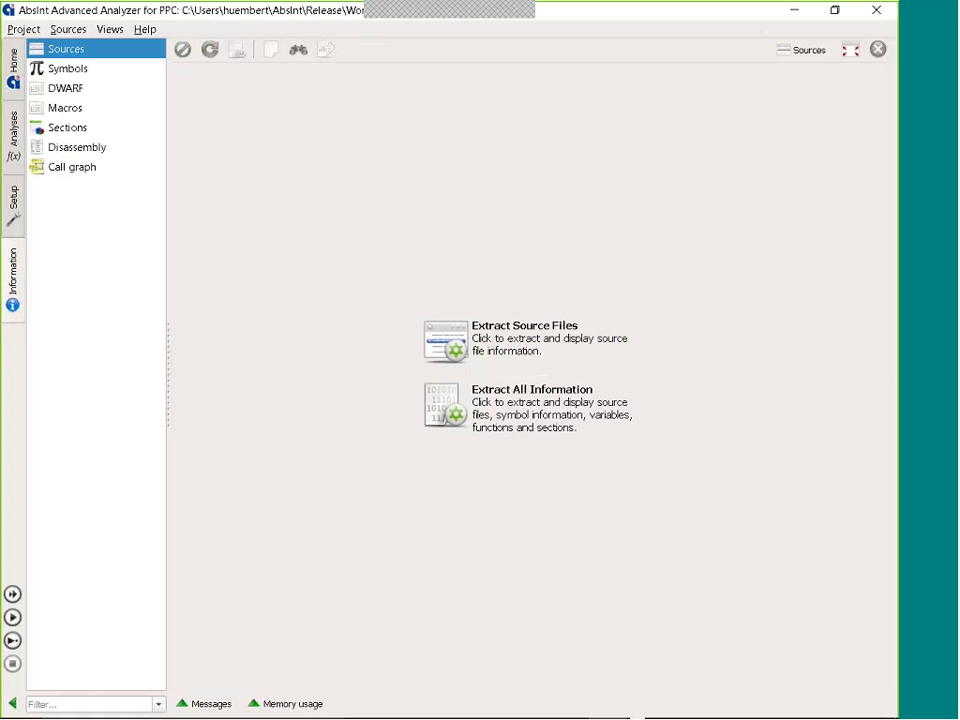
left_click(88, 90)
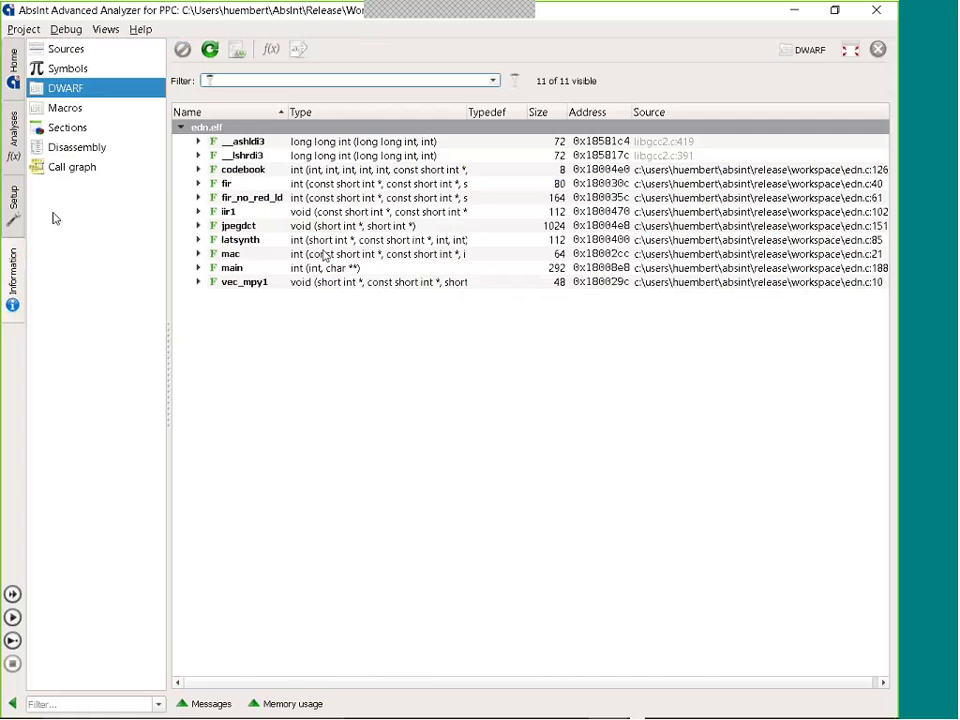
left_click(13, 128)
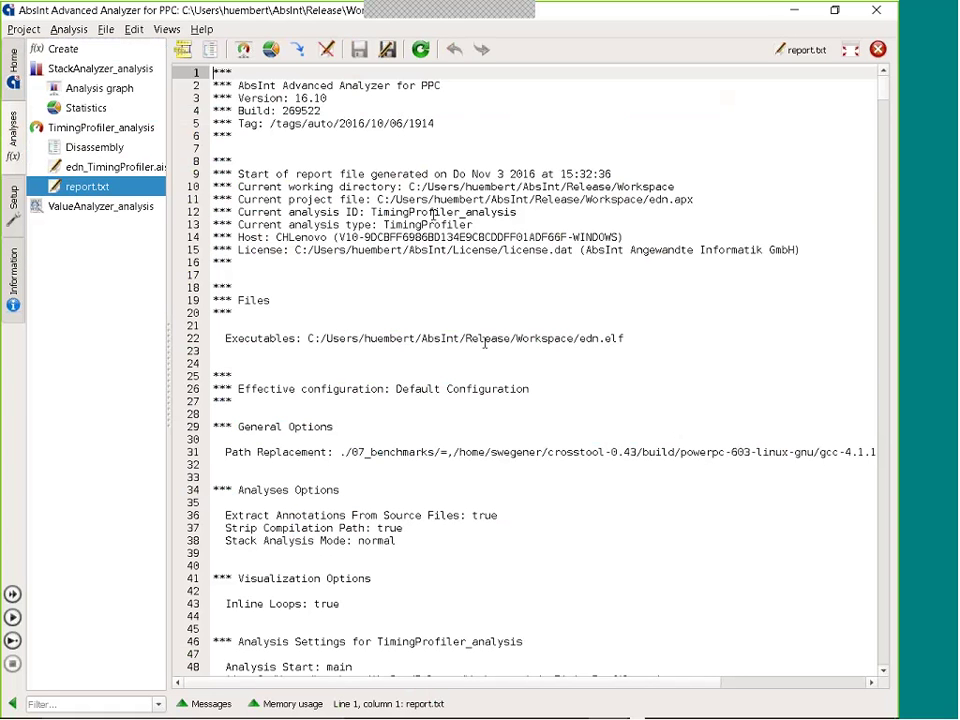
- Close the PPC analyzer, discarding its unsaved changes, and bring up the open File Explorer windows
left_click_drag(167, 306, 211, 314)
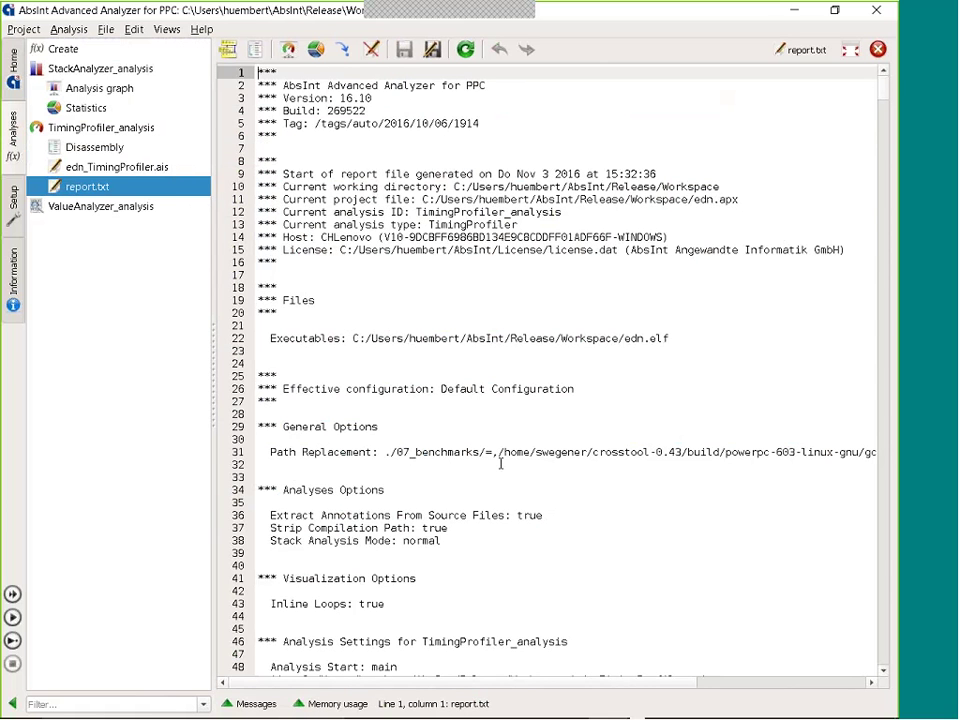
key("alt+Tab")
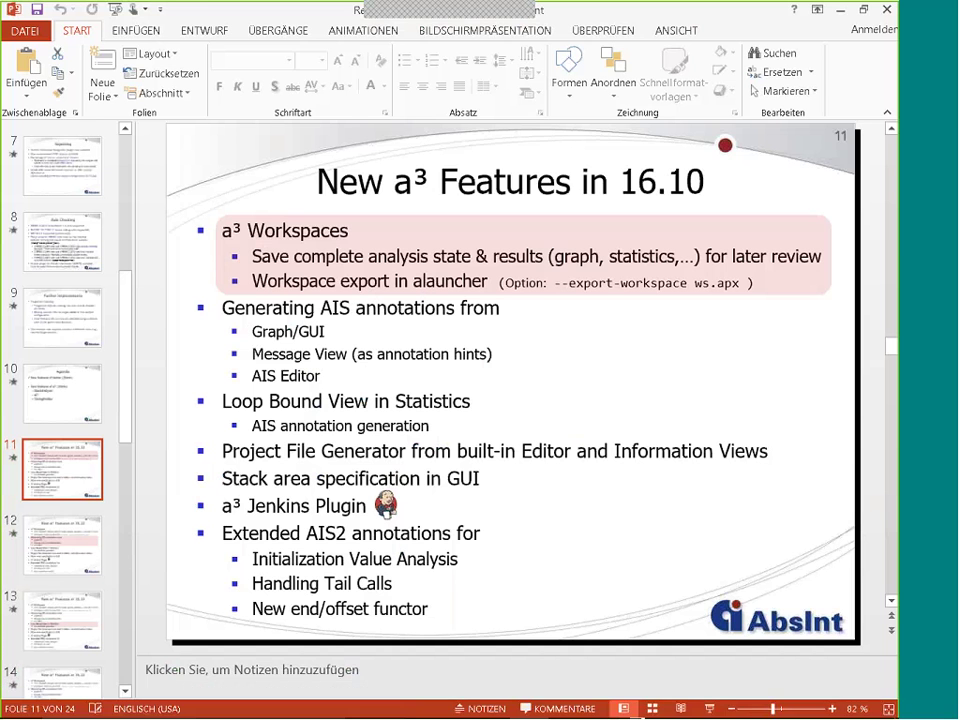
left_click(610, 703)
left_click(876, 10)
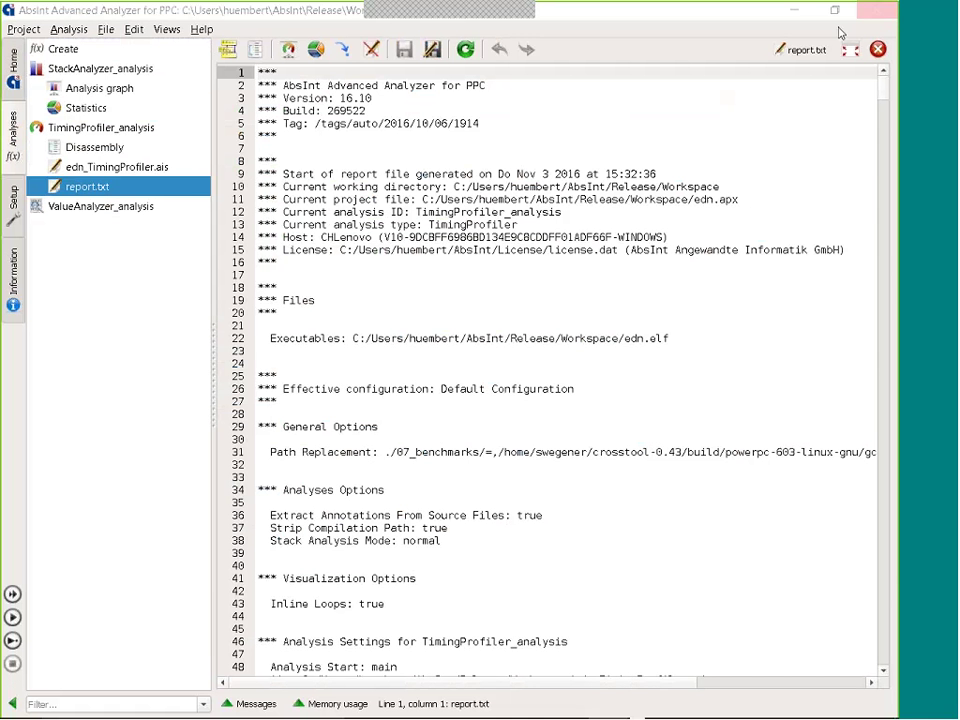
left_click(530, 389)
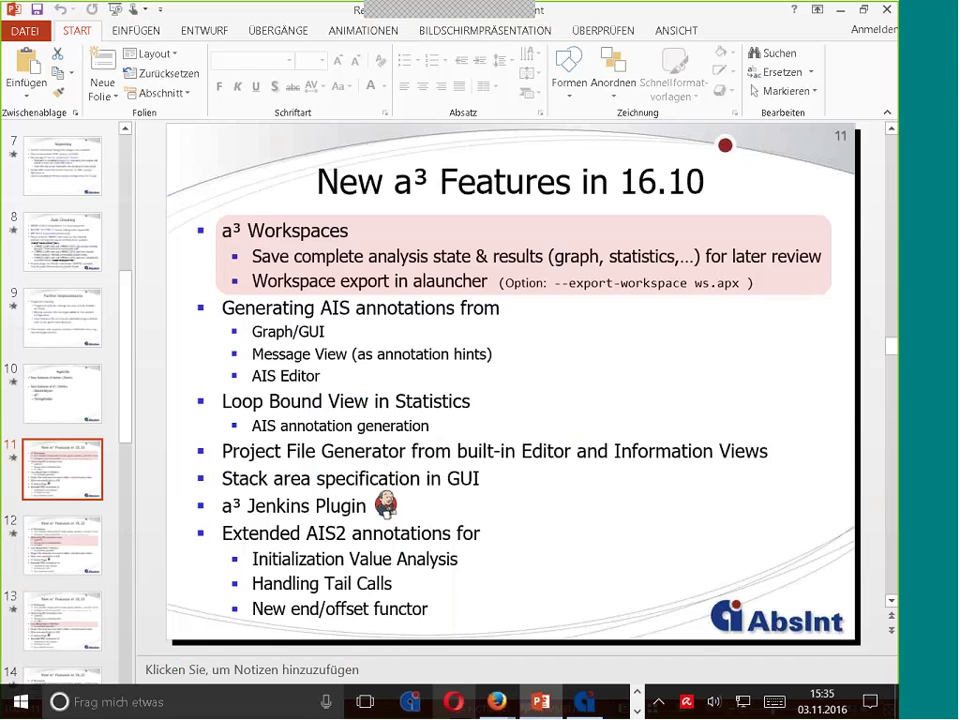
left_click(638, 706)
mouse_move(439, 700)
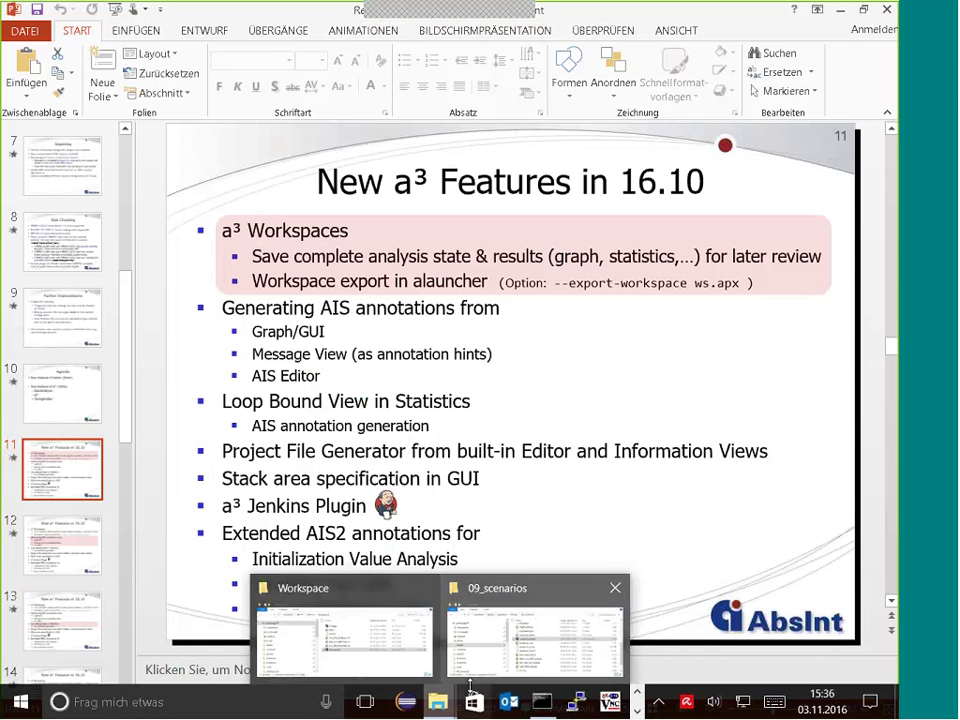
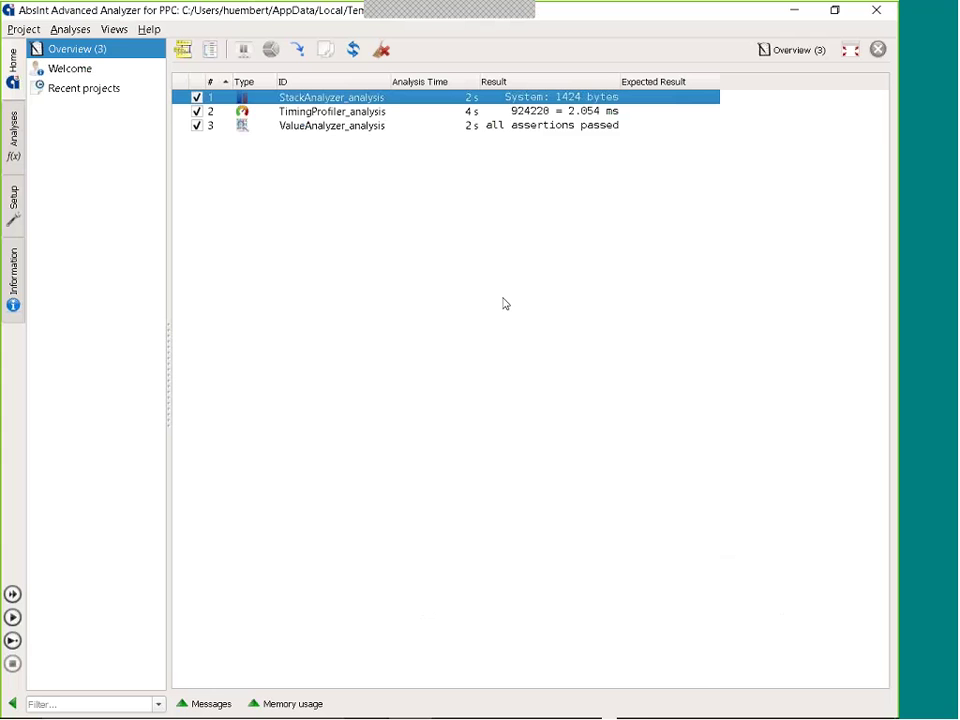
- View the StackAnalyzer_analysis graph from the restored workspace, and close the analyzer without saving the changes
double_click(396, 103)
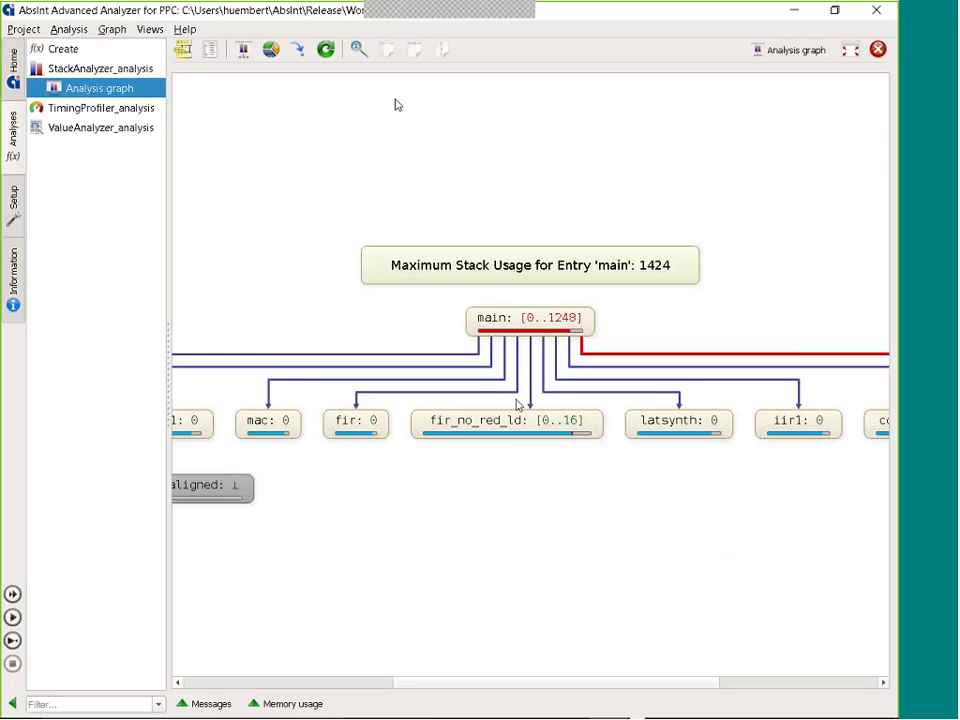
left_click_drag(720, 324, 614, 300)
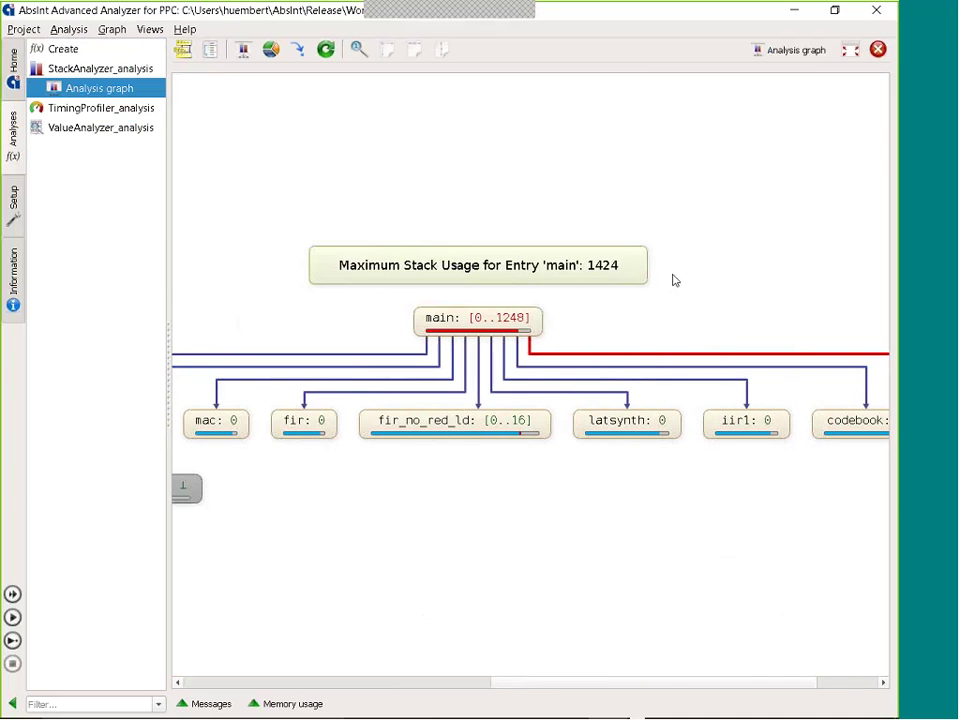
left_click(877, 11)
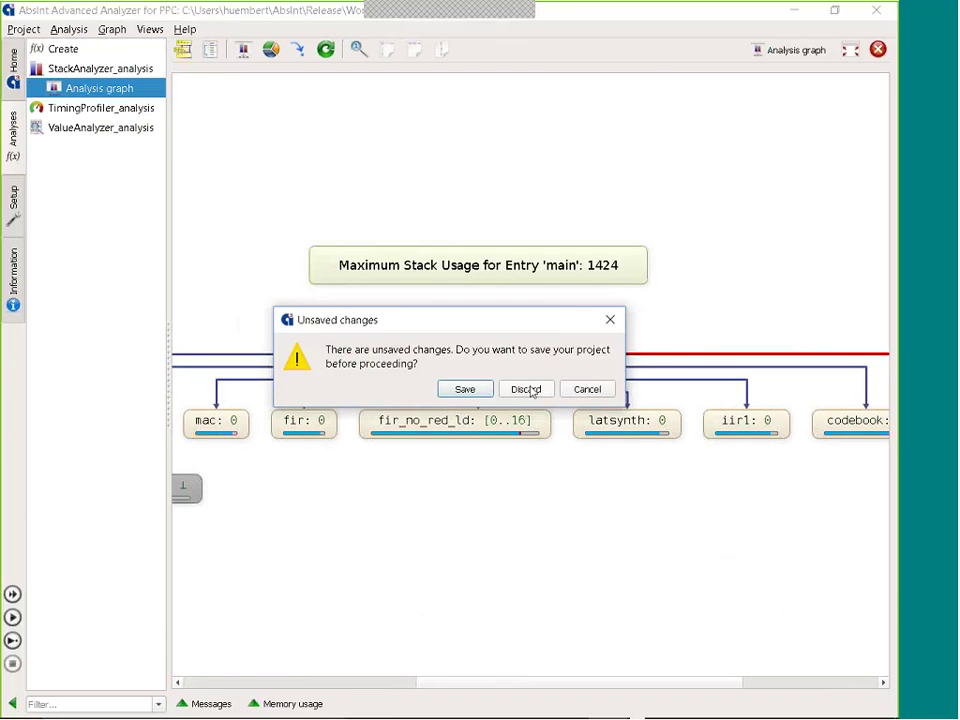
left_click(527, 389)
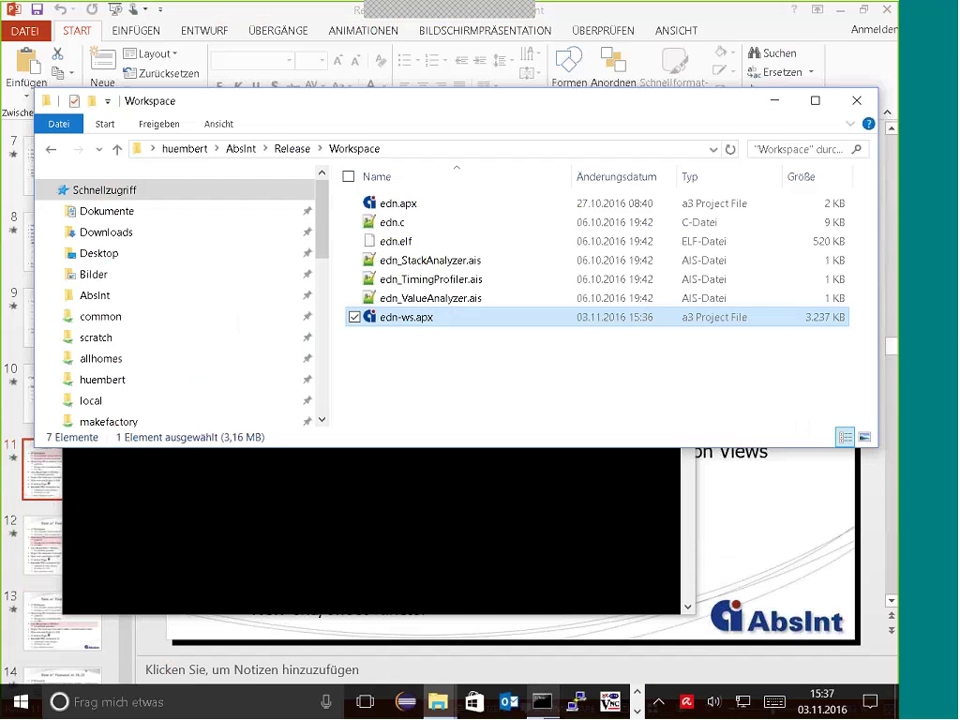
- Switch to PowerPoint and present slides 11 and 12 on the new a³ features, ending the slide show
left_click(536, 701)
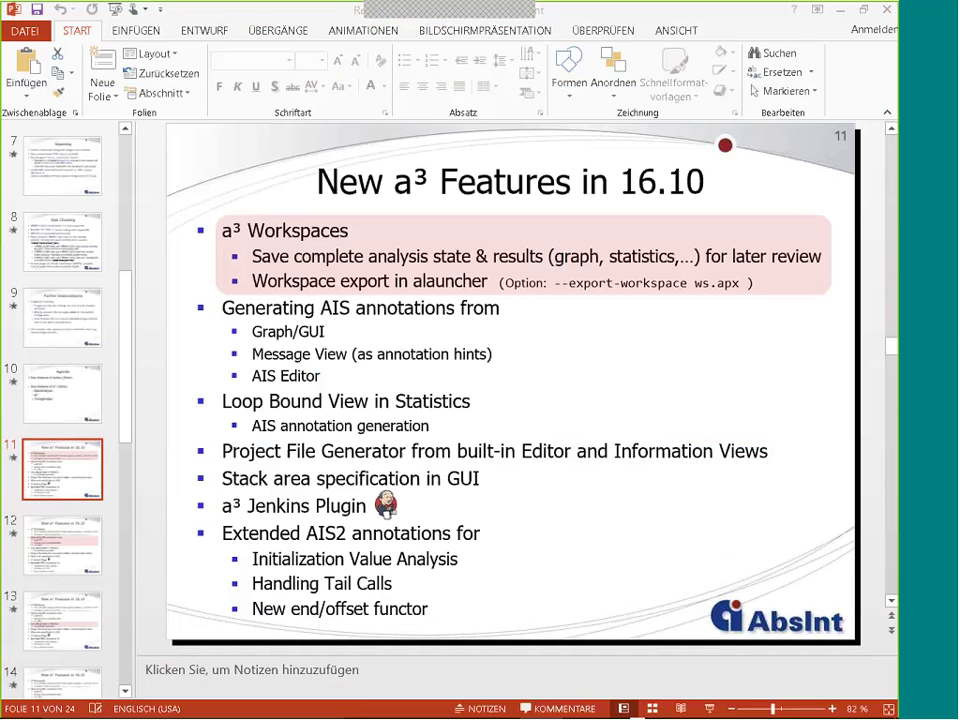
key("shift+F5")
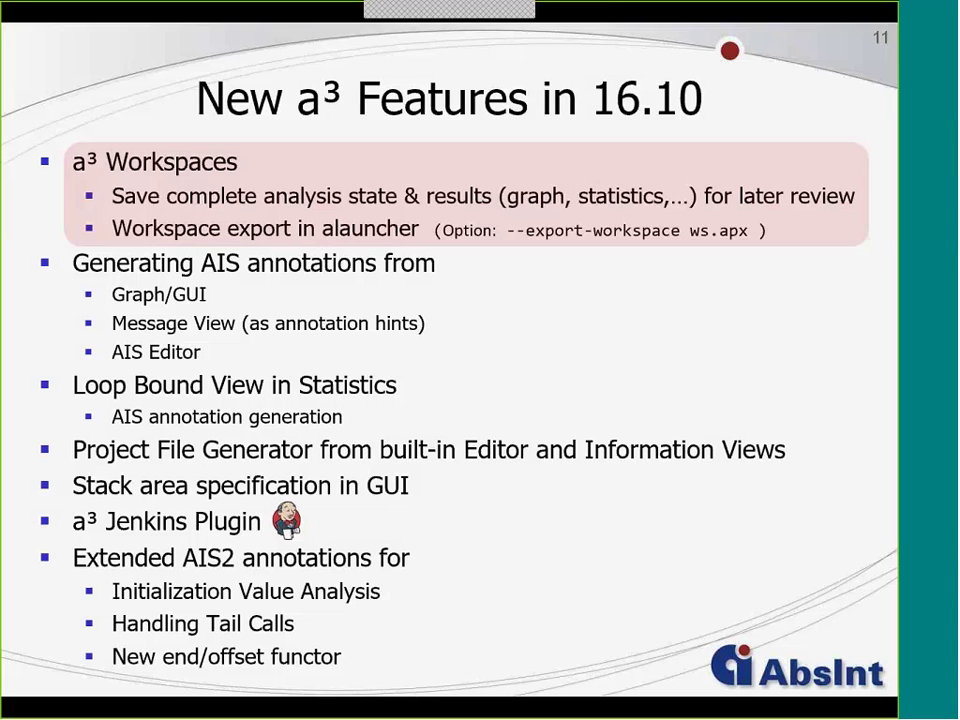
key("Right")
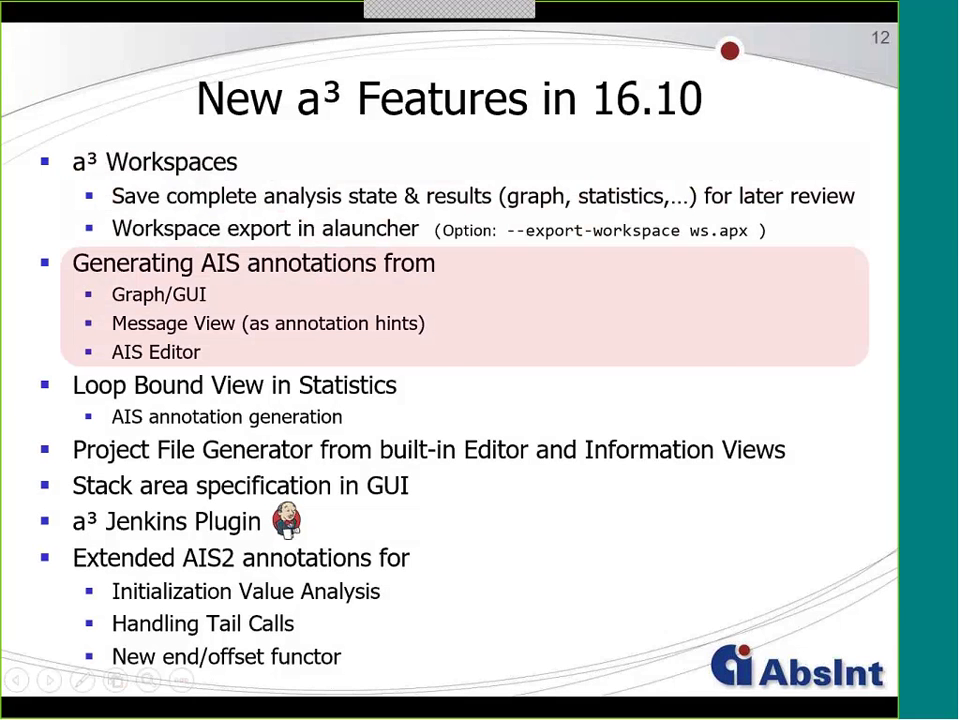
key("Escape")
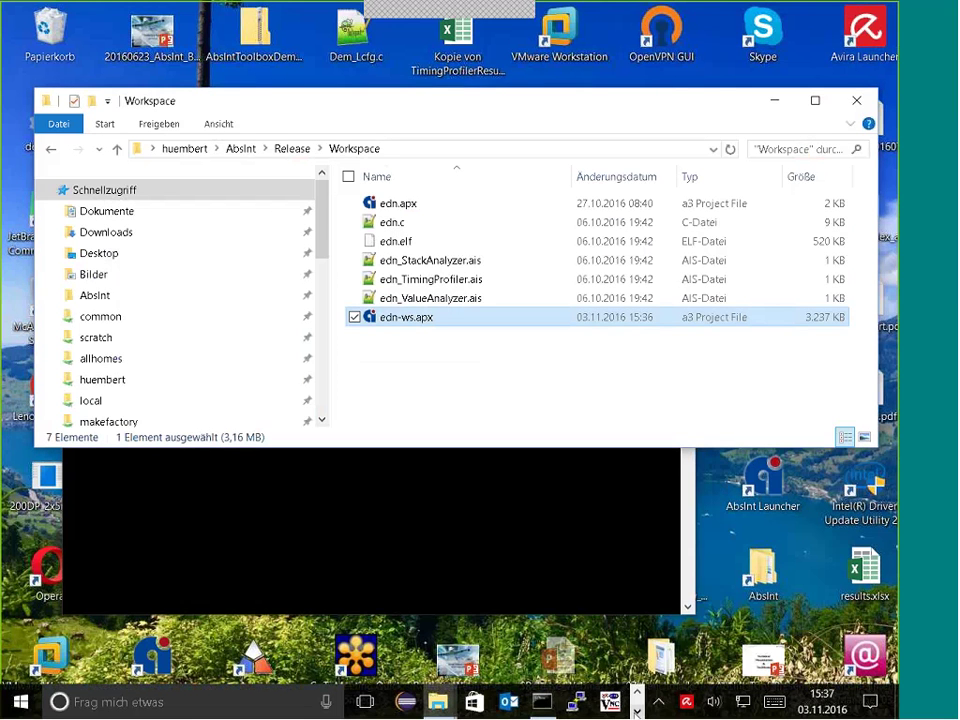
- Switch to the TriCore analyzer, open the task_1ms_CAN__wcet item and run its interactive analysis
left_click(585, 702)
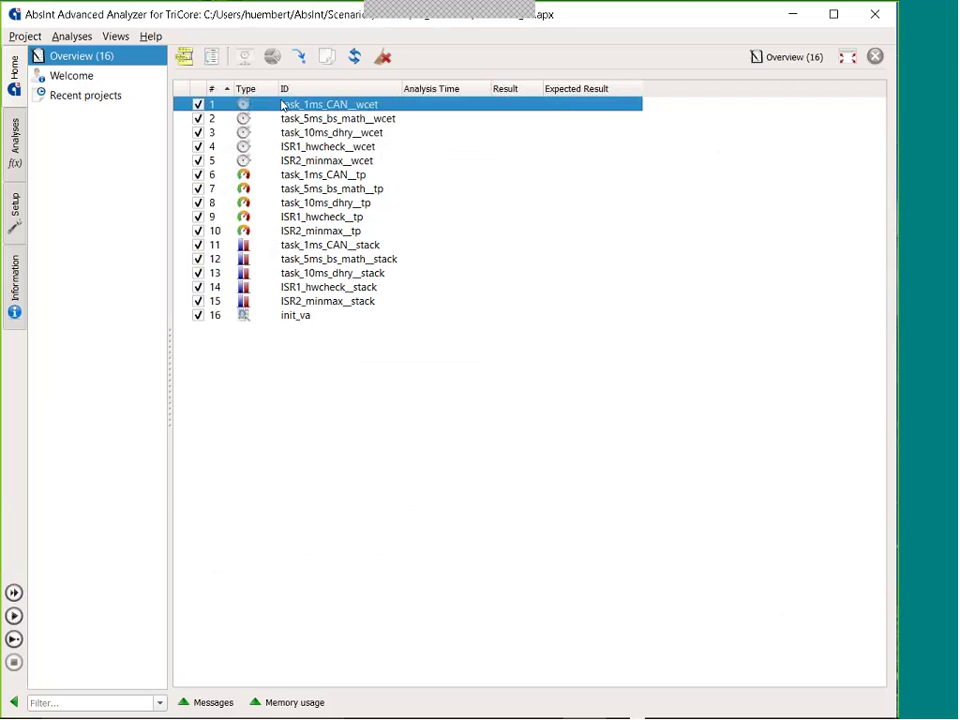
left_click(298, 60)
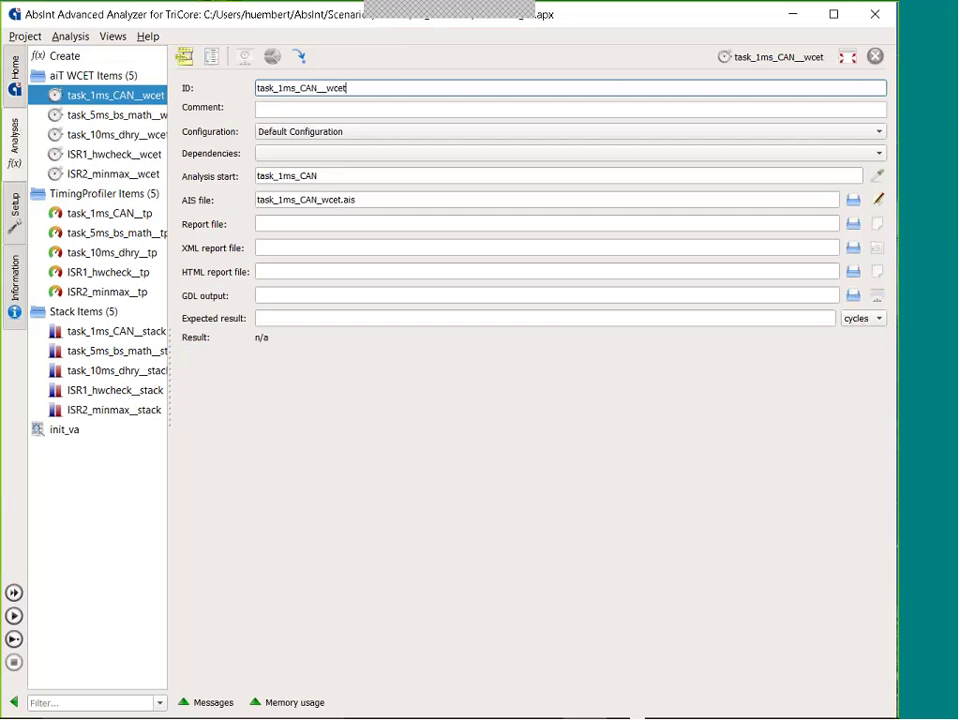
left_click(14, 640)
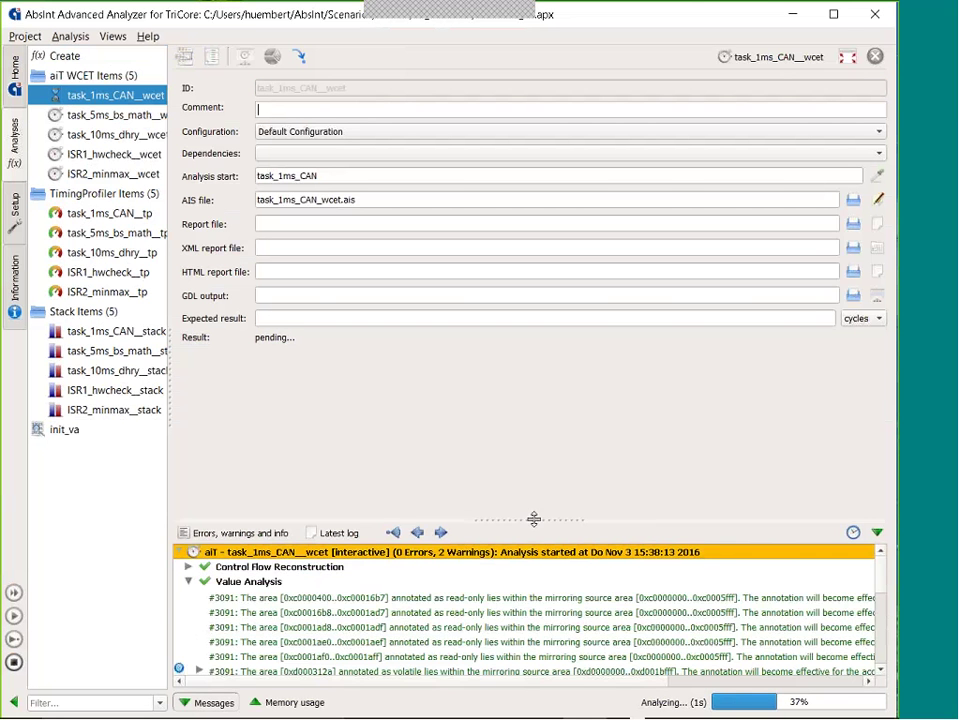
- Show the #3082 unresolved computed call warning for task_1ms_CAN in the call graph, and hide the message area and analyses list
left_click_drag(550, 341, 551, 422)
scroll(550, 590, "down", 2)
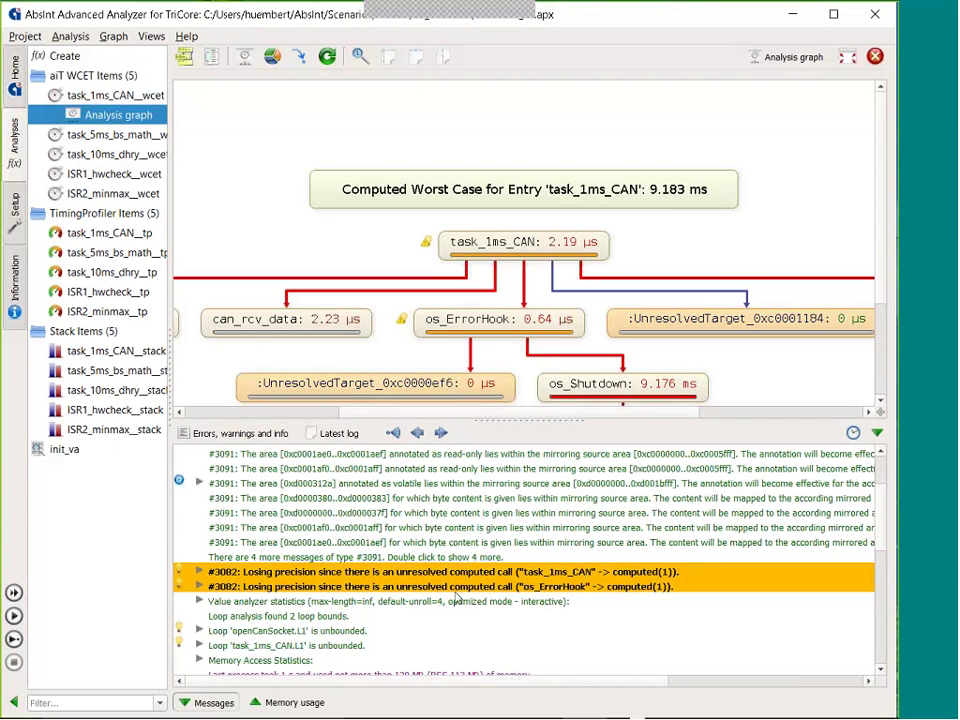
right_click(258, 571)
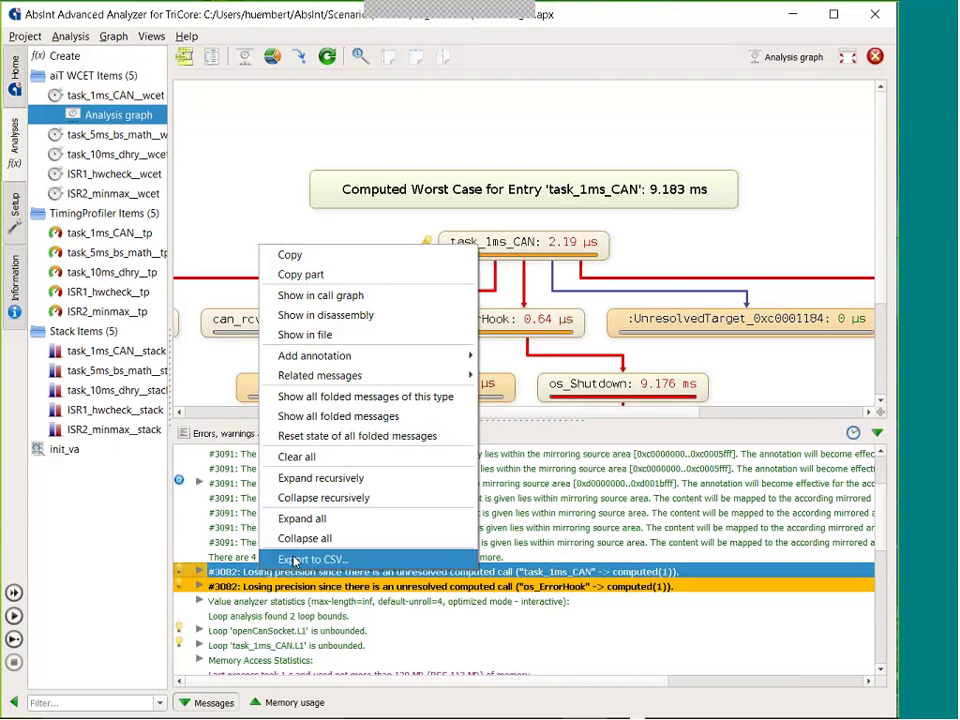
left_click(369, 297)
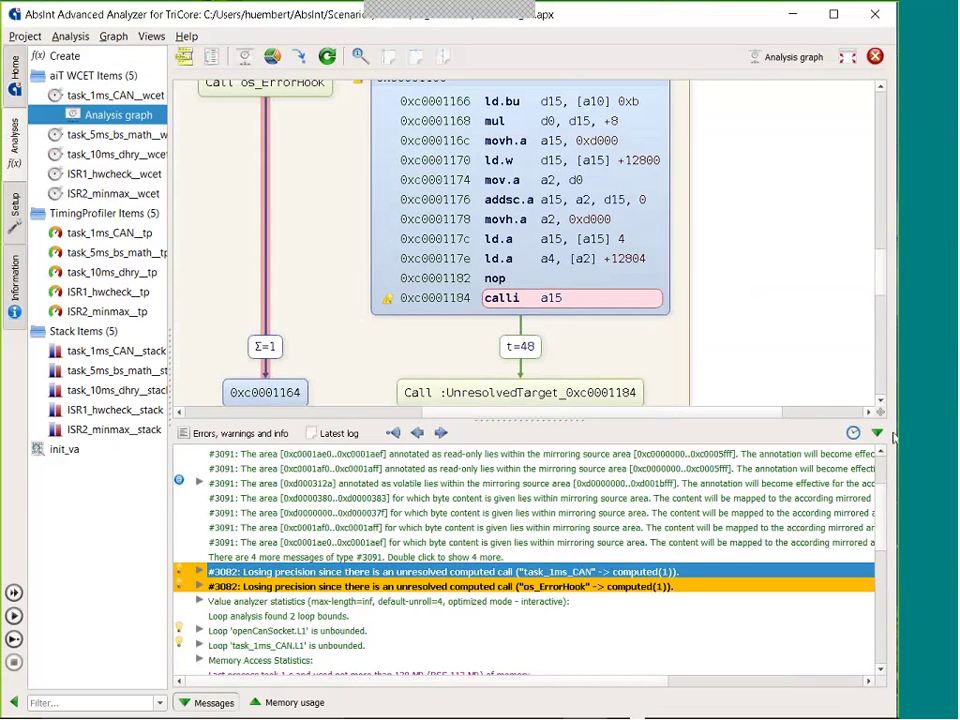
left_click(877, 433)
left_click(20, 169)
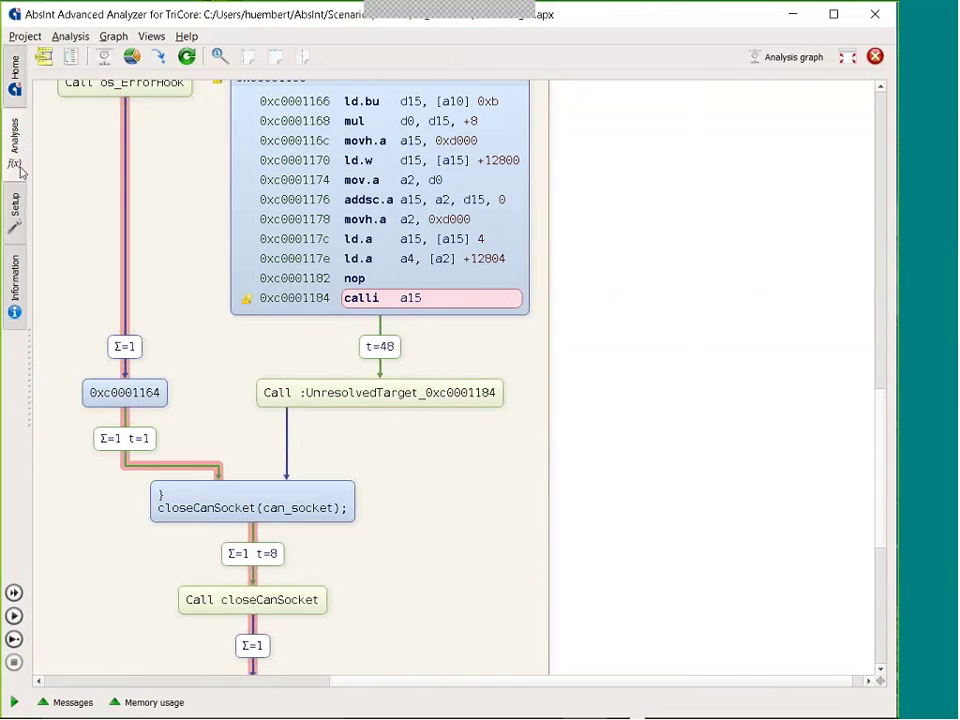
- Switch block 0xc0001166 to its source code view and check the annotation hints attached to its warning messages
left_click_drag(463, 289, 642, 335)
left_click_drag(536, 326, 536, 408)
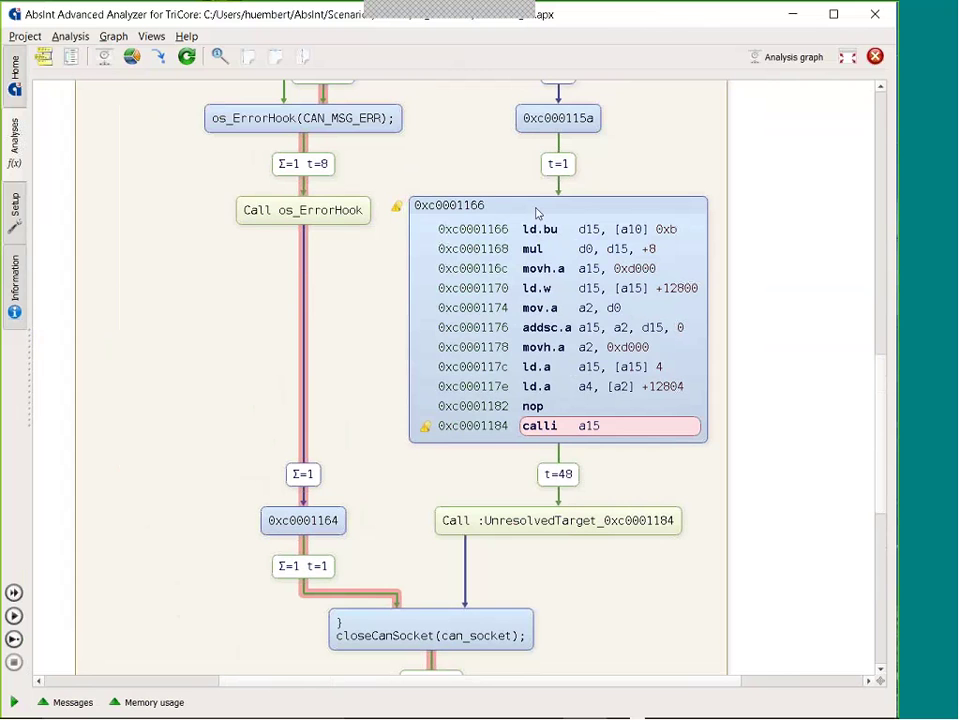
double_click(525, 210)
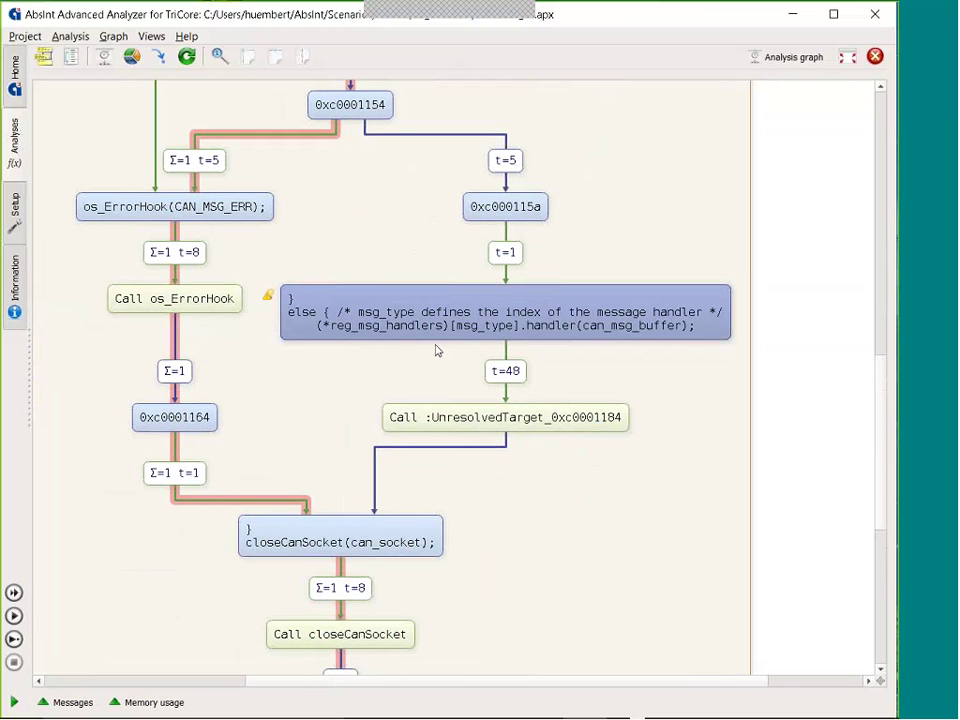
left_click_drag(449, 347, 485, 291)
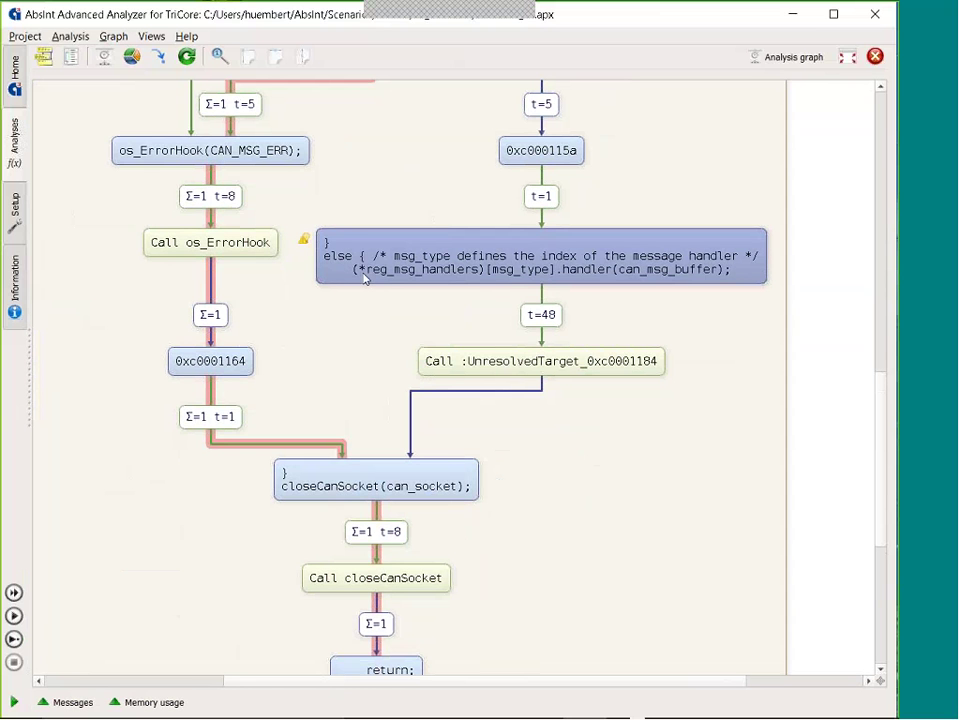
left_click(305, 242)
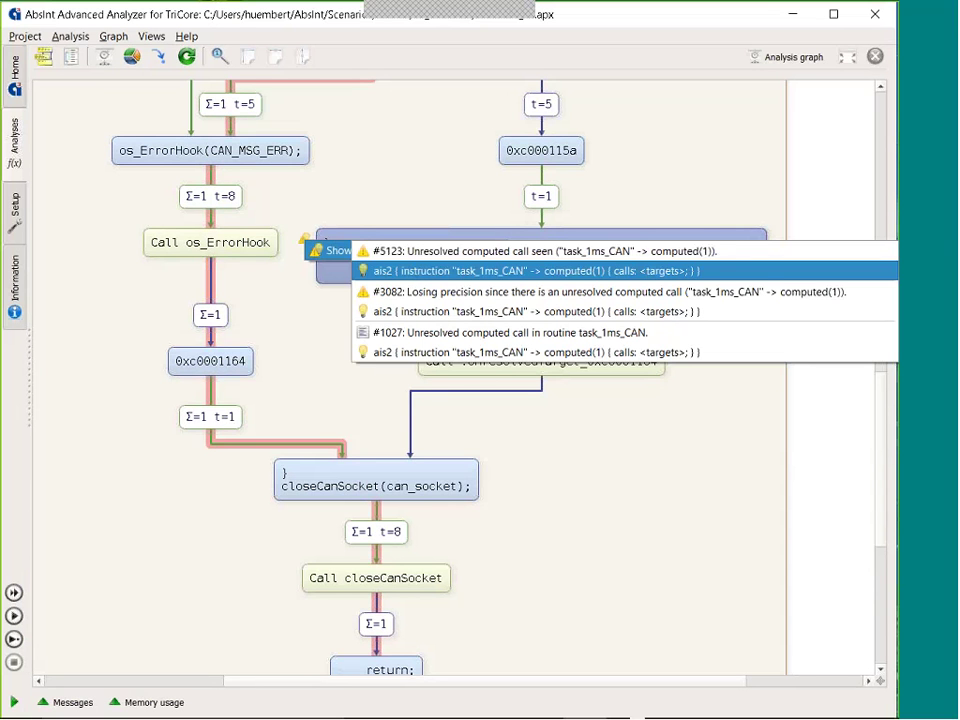
left_click(324, 299)
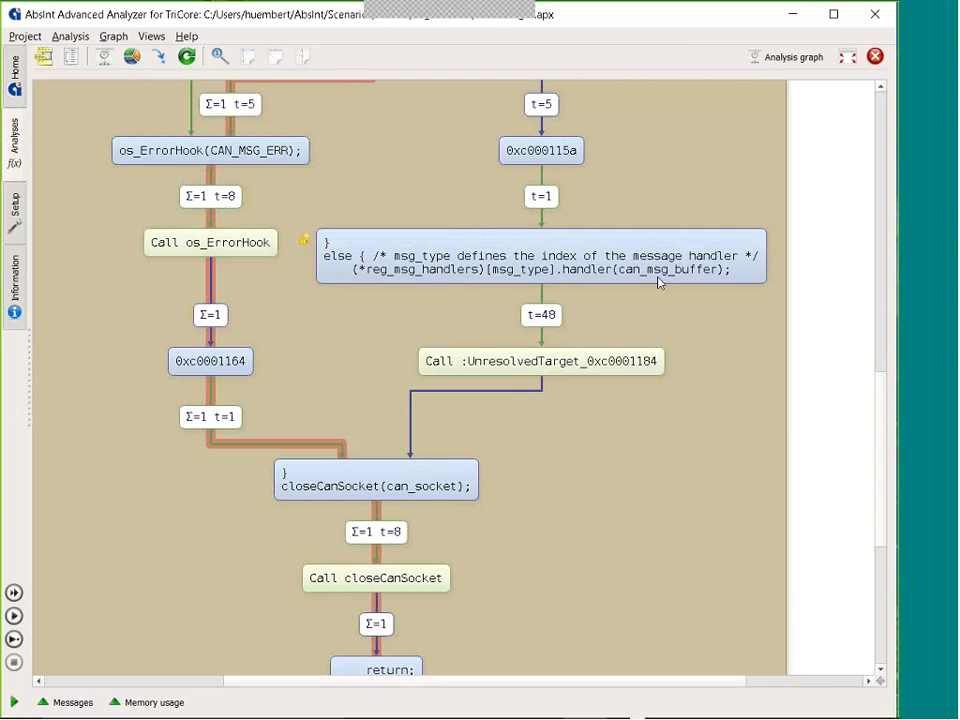
- Show the unresolved call block's source, trace reg_msg_handlers to its assignment in init(), and copy msg_handler_tbl
right_click(445, 273)
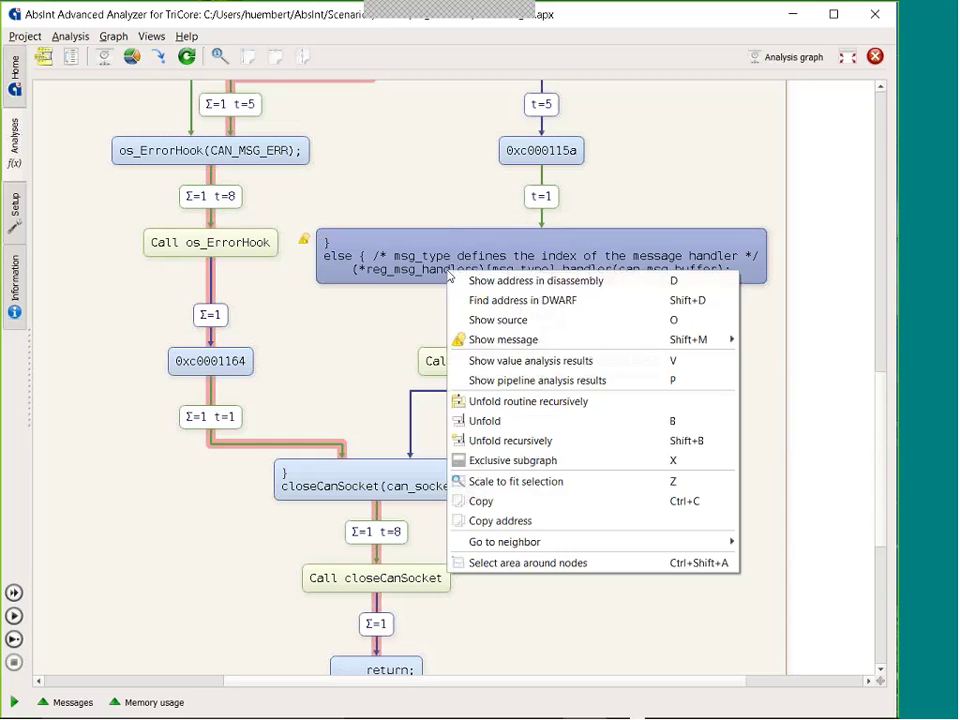
left_click(527, 319)
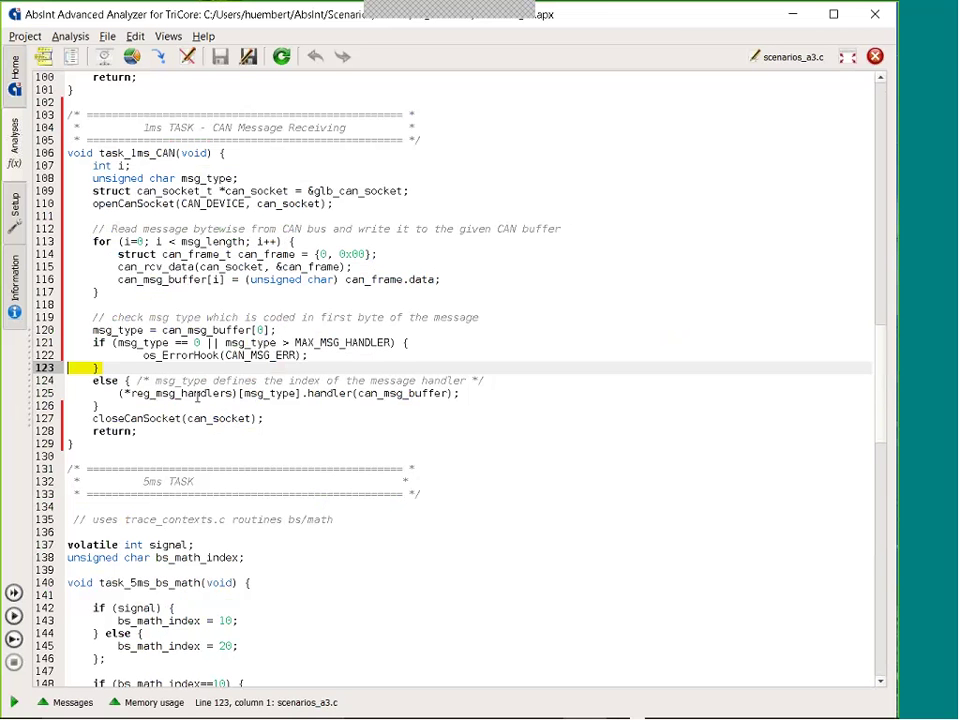
double_click(195, 394)
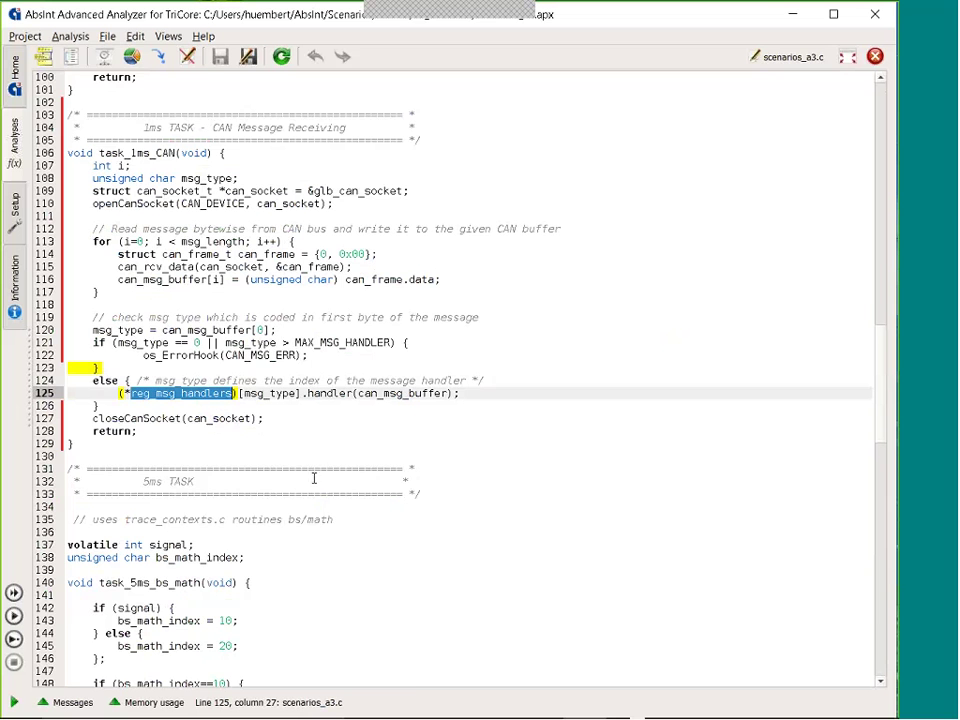
scroll(314, 458, "up", 6)
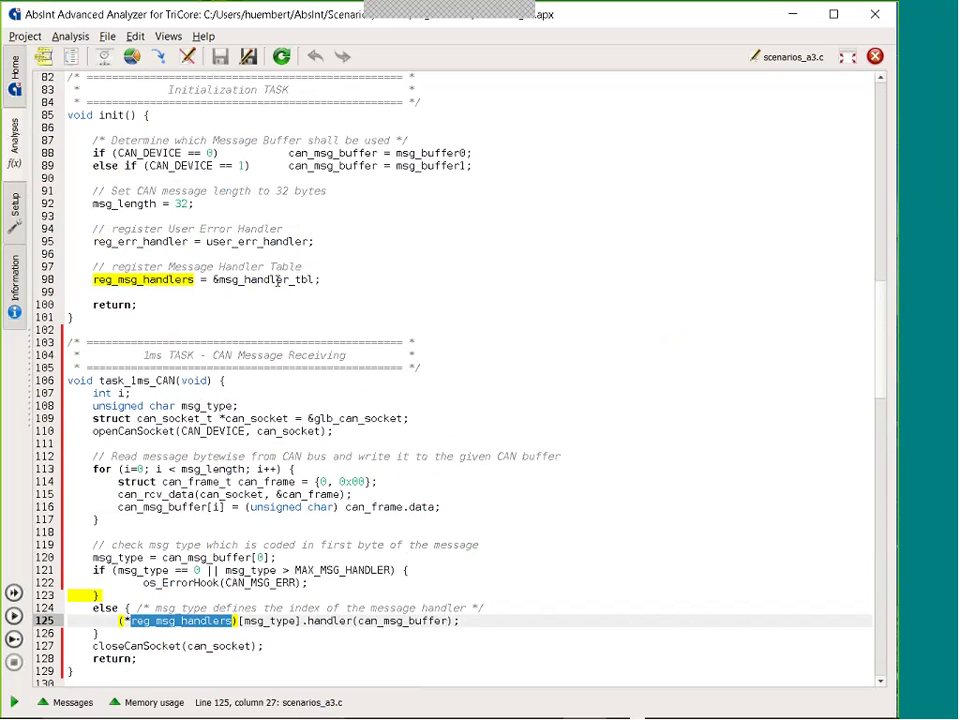
double_click(277, 281)
key("ctrl+c")
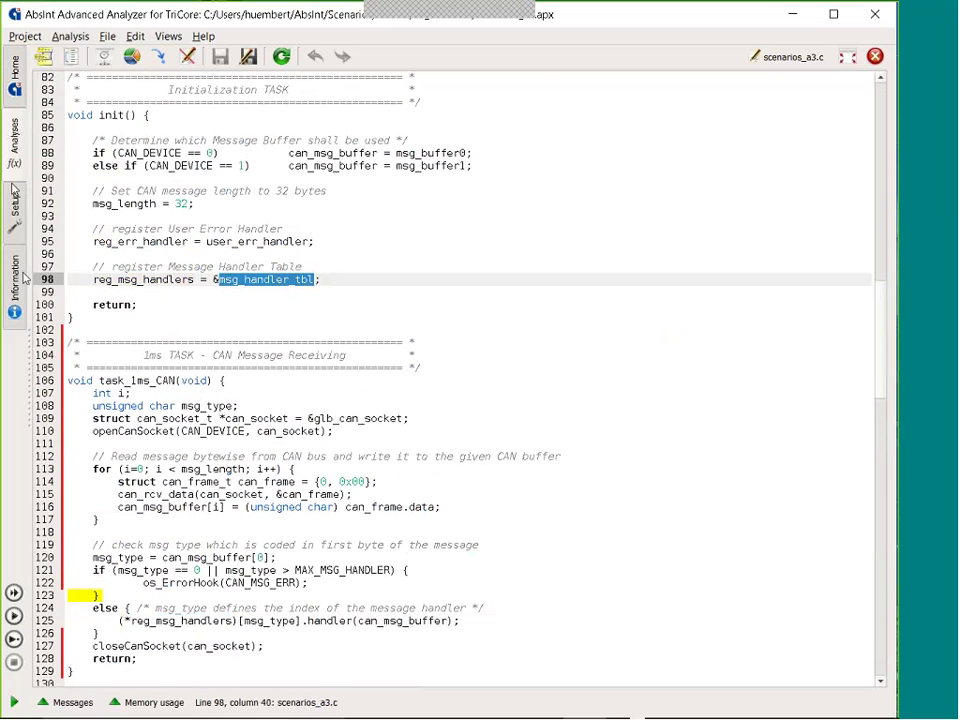
- Extract the source files, search them for msg_handler_tbl and open its definition in msghandling.c
left_click(12, 168)
left_click(16, 289)
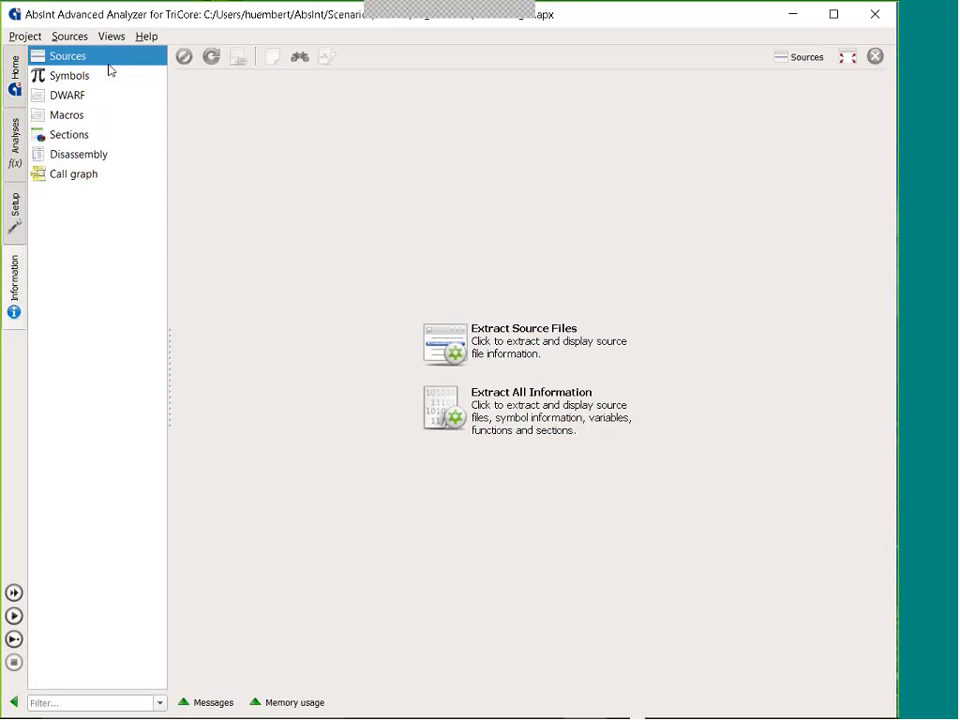
left_click(523, 336)
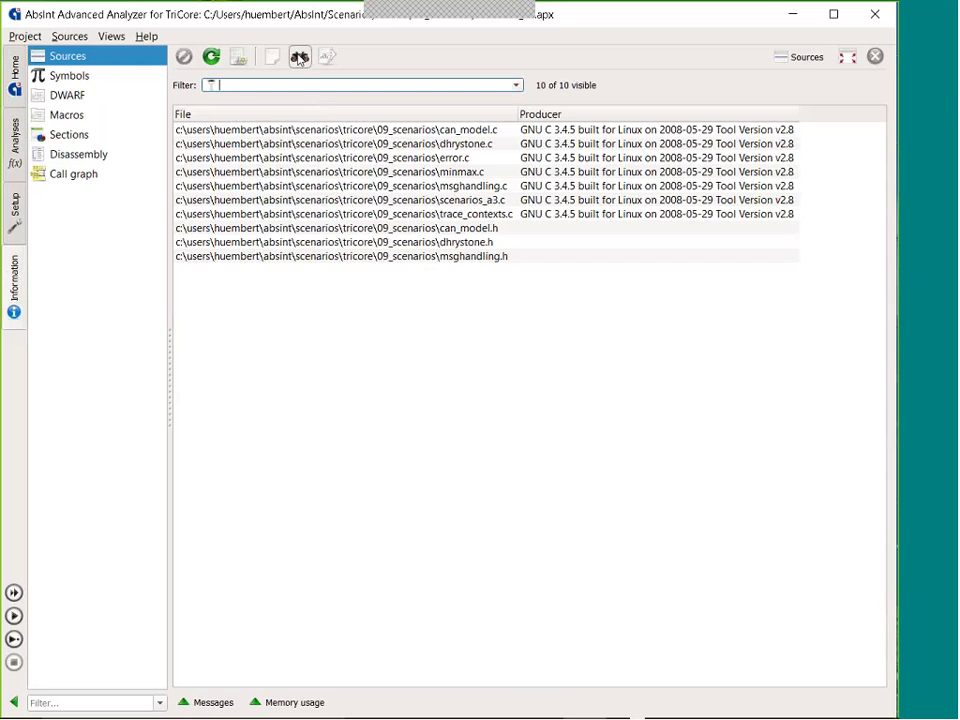
left_click(299, 56)
key("ctrl+v")
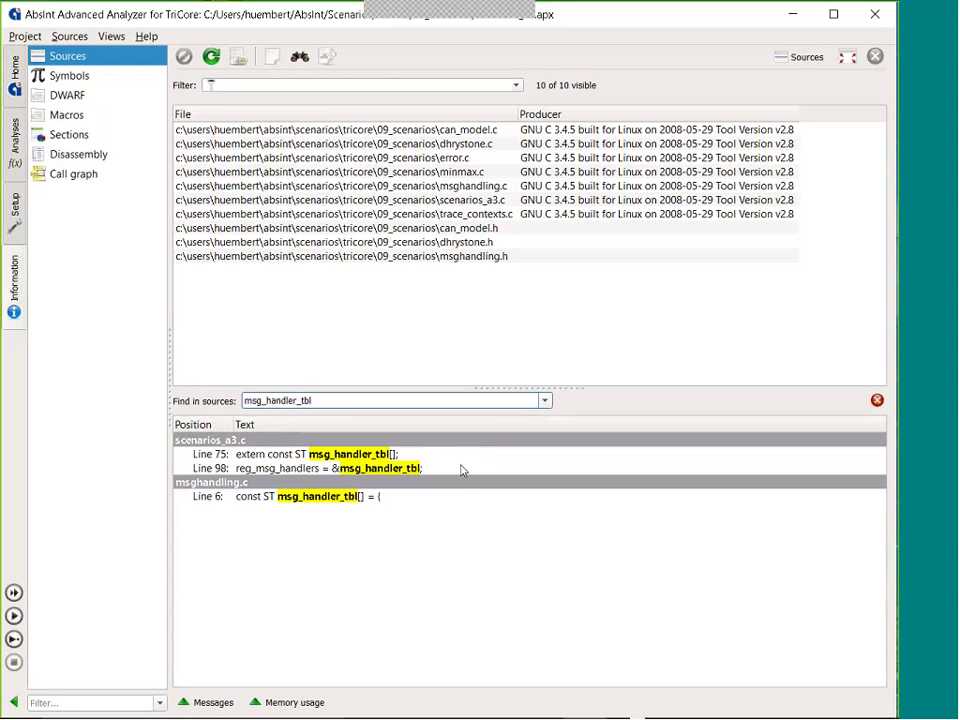
double_click(306, 500)
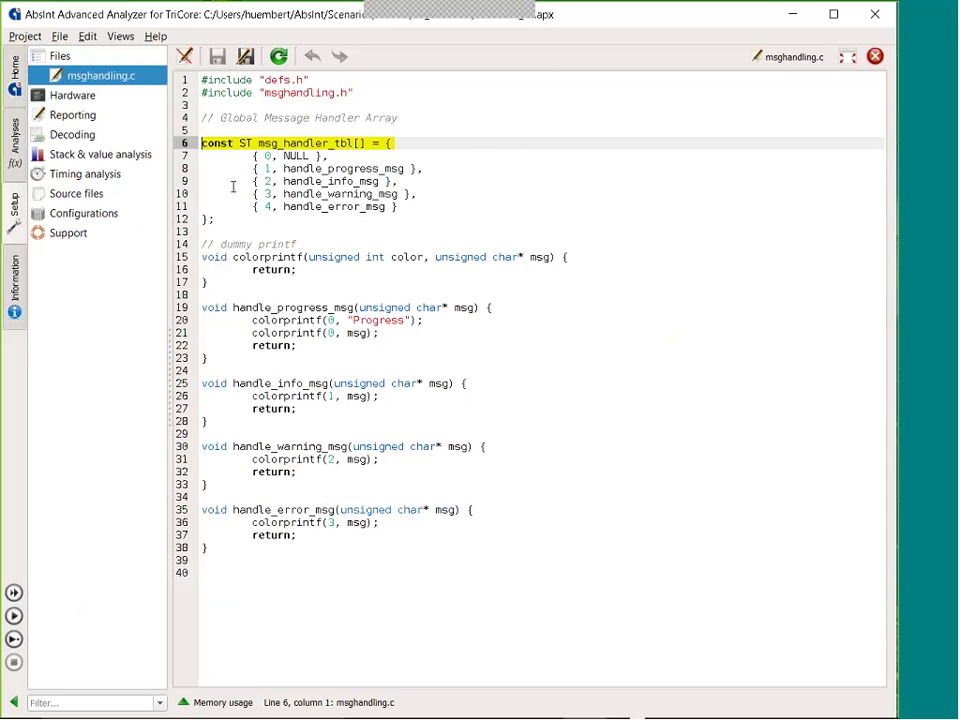
- Return to the task_1ms_CAN analysis graph and add the #5123 warning's computed call annotation hint from the unresolved block to the AIS file
left_click(15, 135)
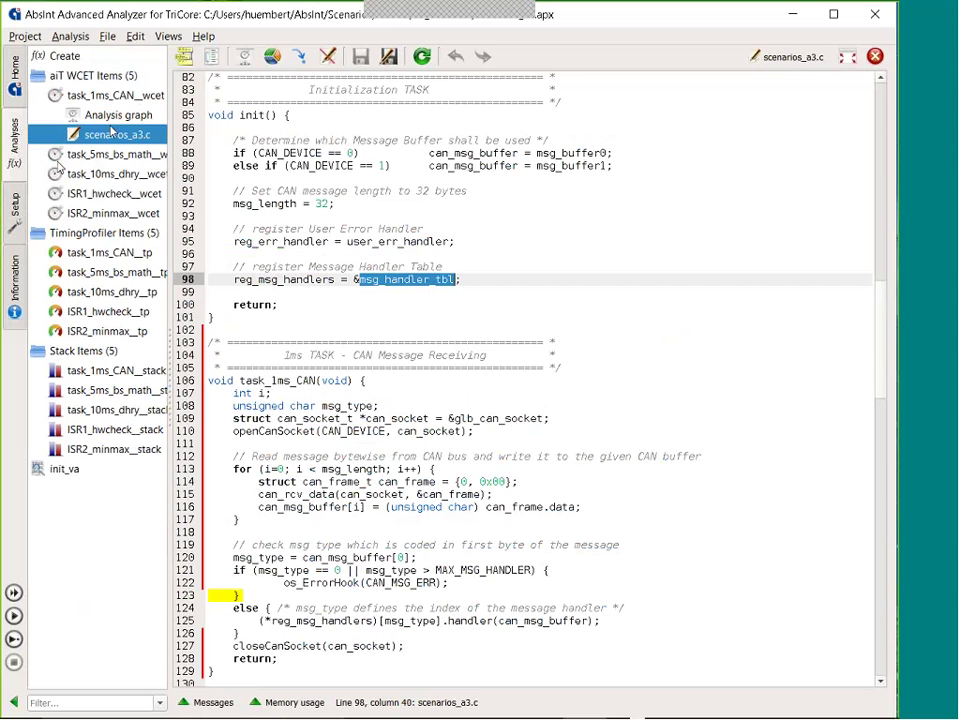
left_click(108, 118)
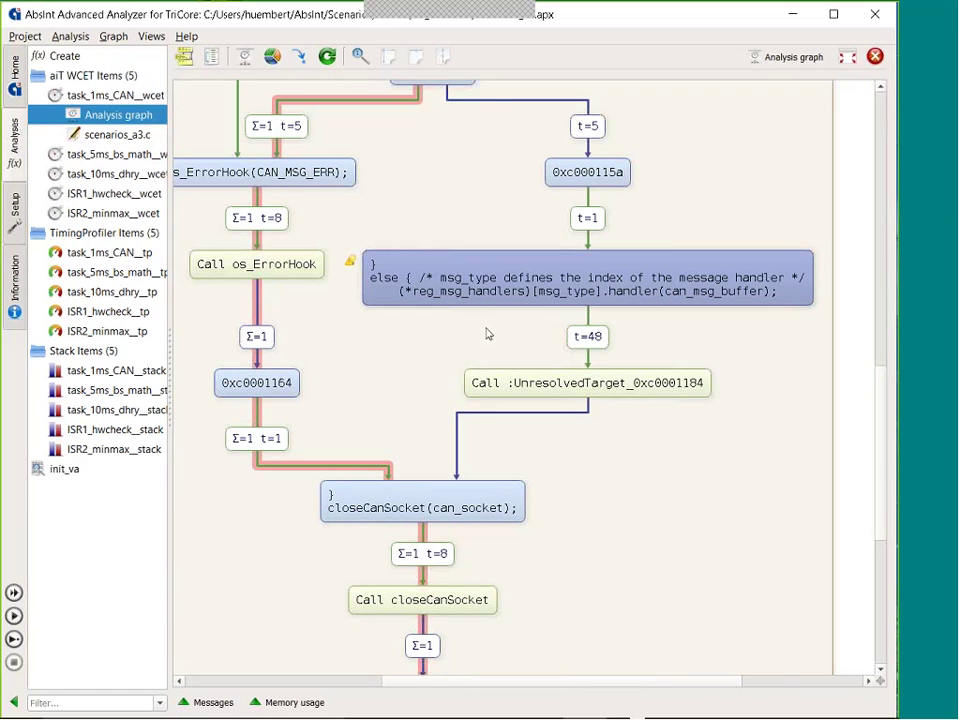
right_click(352, 268)
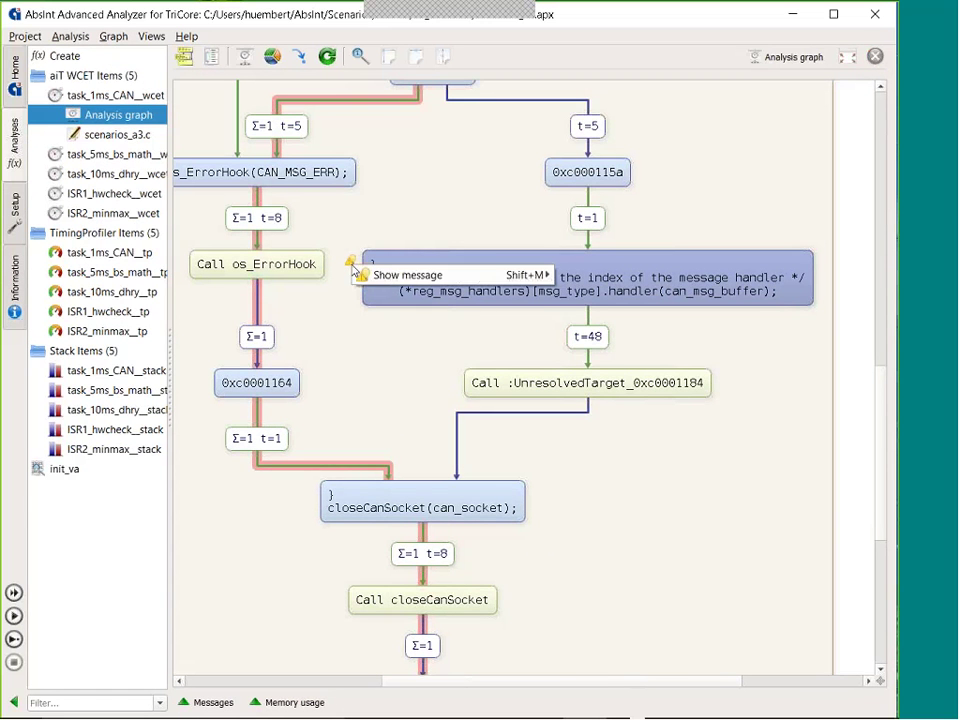
left_click(376, 276)
right_click(372, 272)
left_click(376, 276)
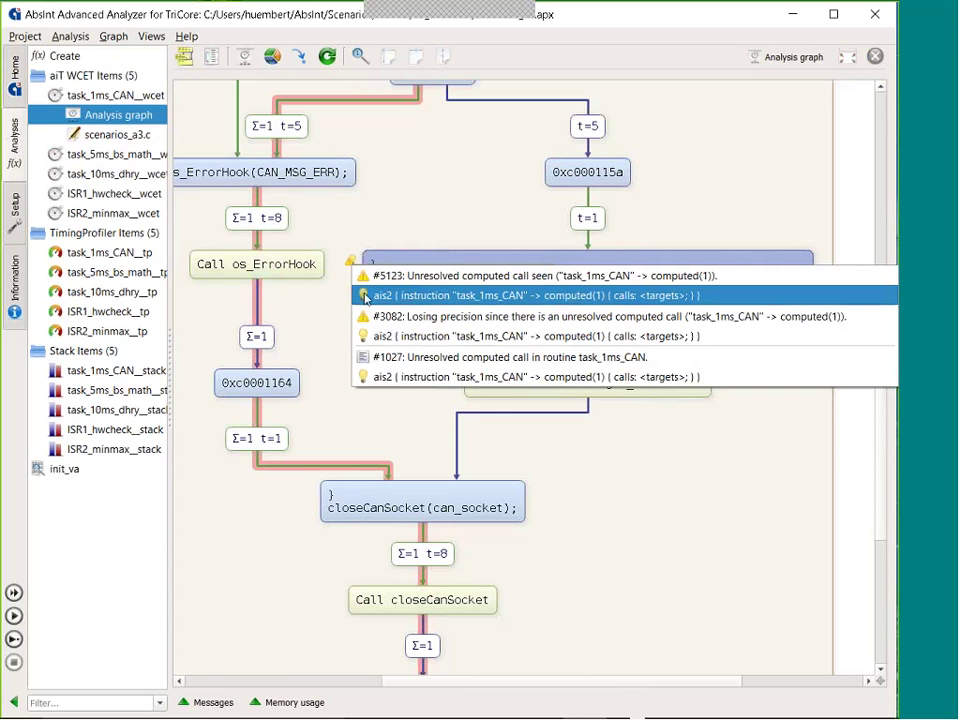
left_click(441, 296)
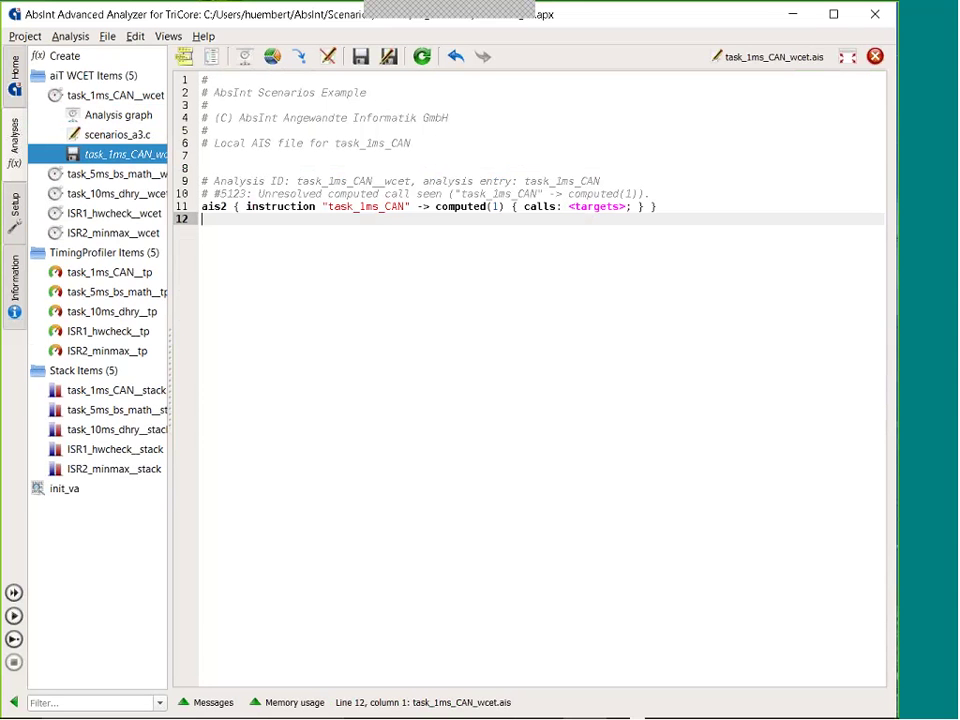
- Replace the task_1ms_CAN annotation's <targets> placeholder with handle_error_msg, handle_info_msg, handle_progress_msg and handle_warning_msg, filtering the functions by "handle"
left_click(597, 207)
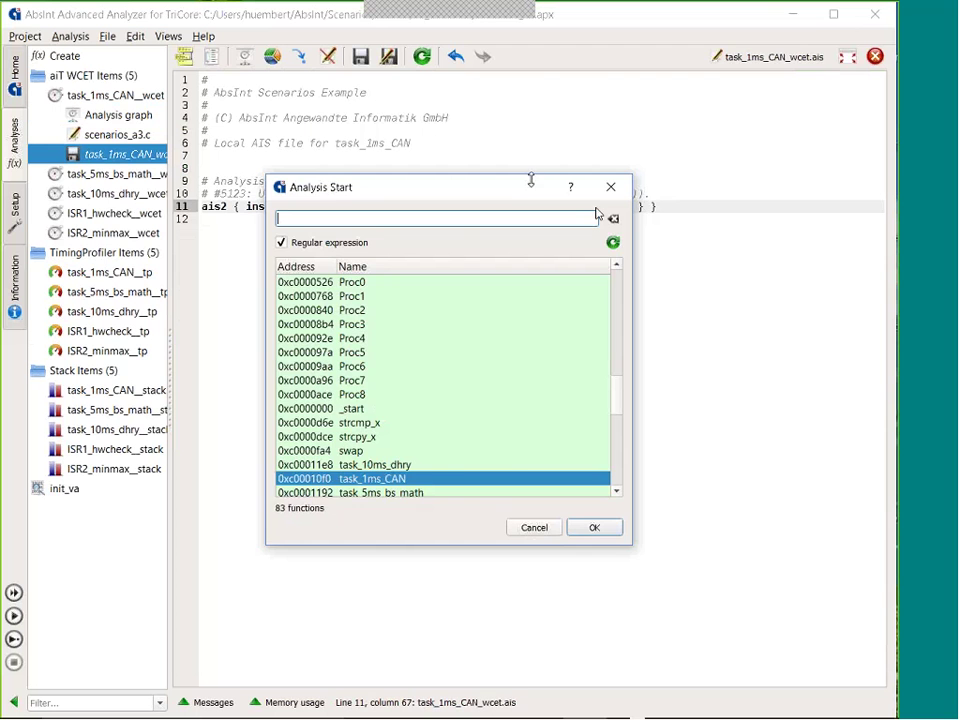
left_click_drag(506, 195, 607, 203)
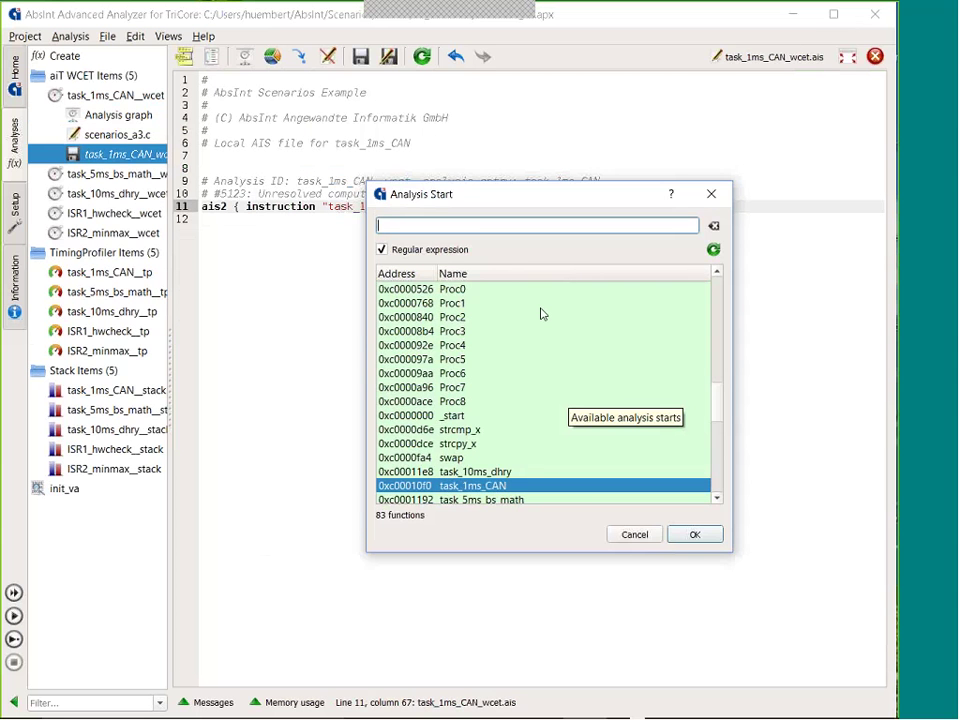
type("handle")
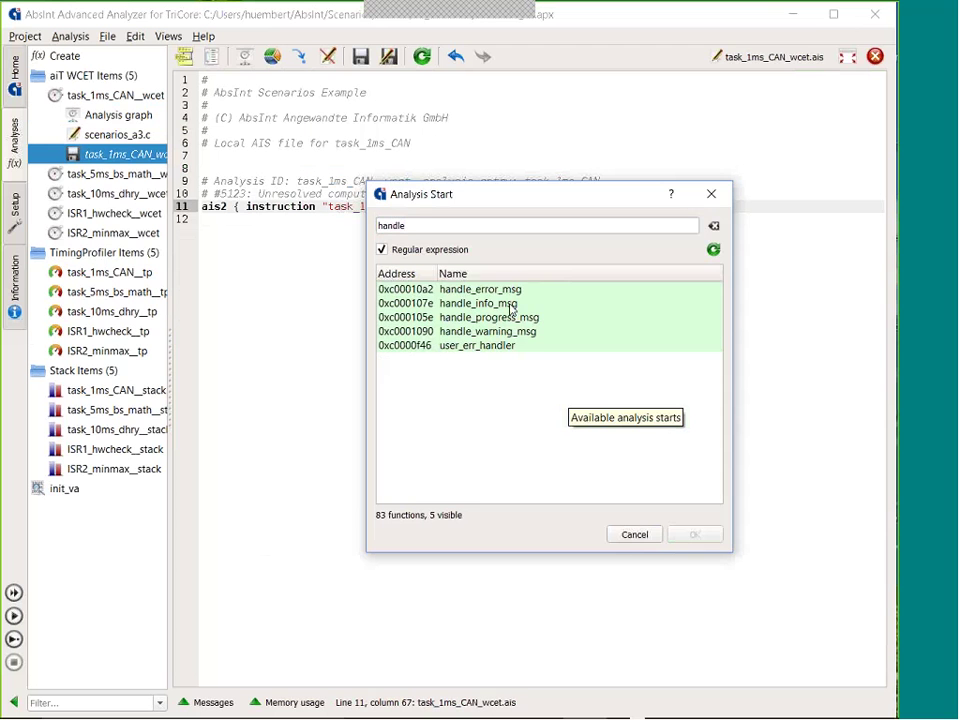
left_click(504, 290)
left_click(497, 332, "shift")
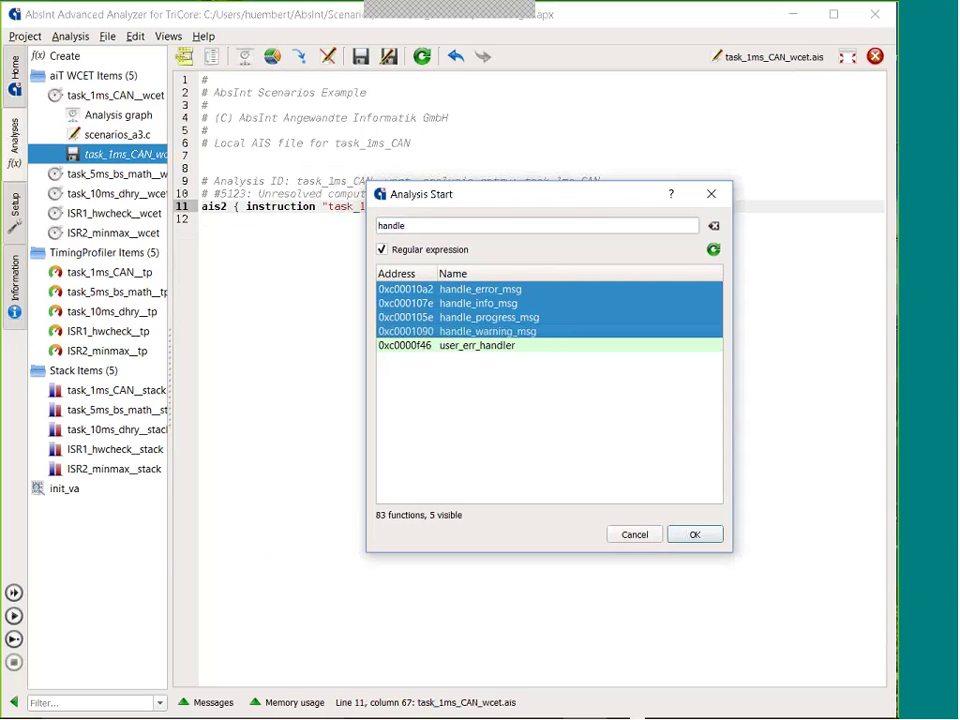
left_click(708, 538)
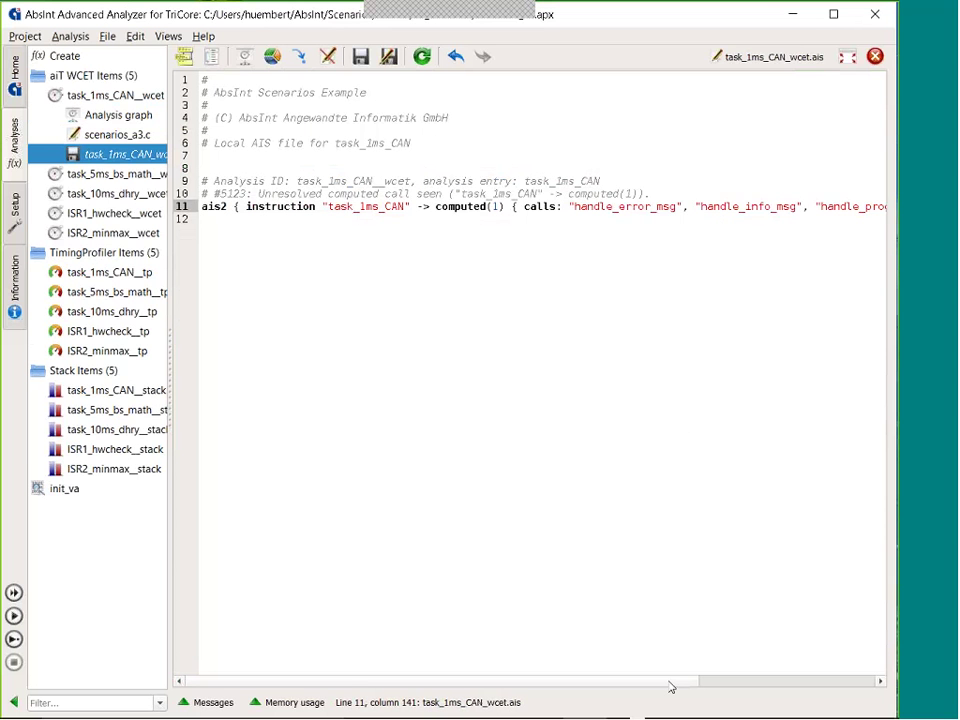
scroll(671, 686, "right", 5)
scroll(671, 686, "left", 3)
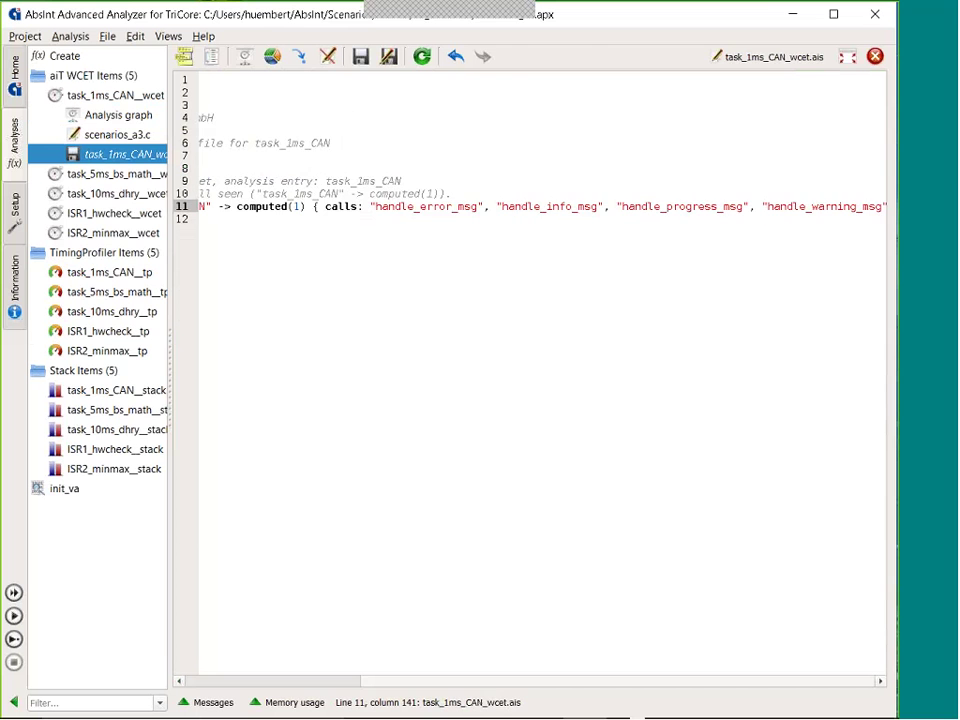
scroll(737, 712, "left", 6)
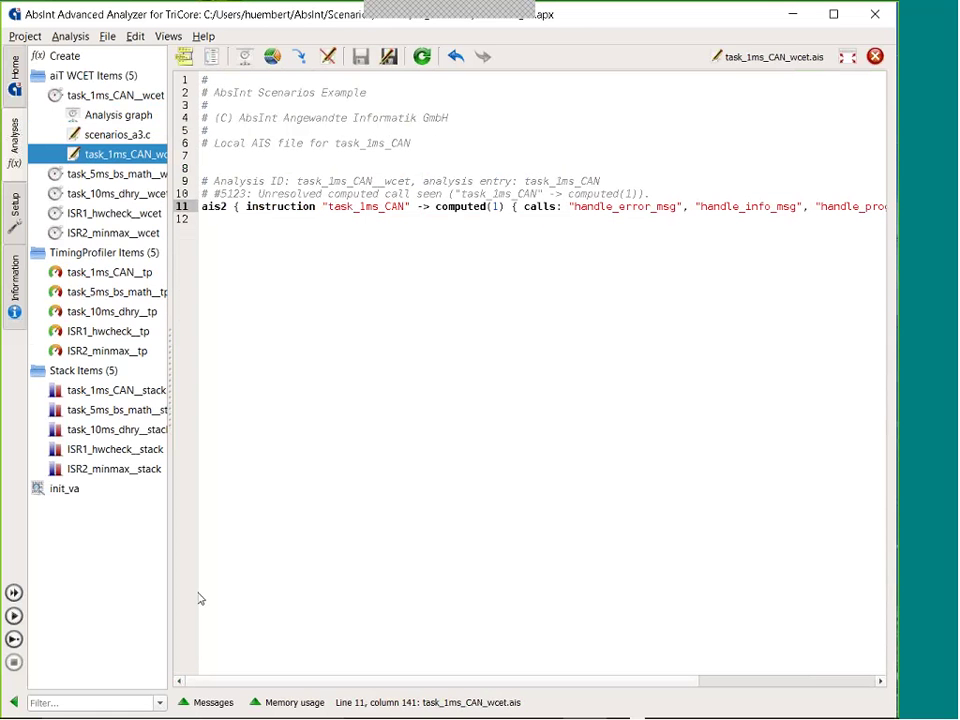
- Rerun the task_1ms_CAN WCET analysis and enlarge the analysis graph area above the messages
left_click(14, 616)
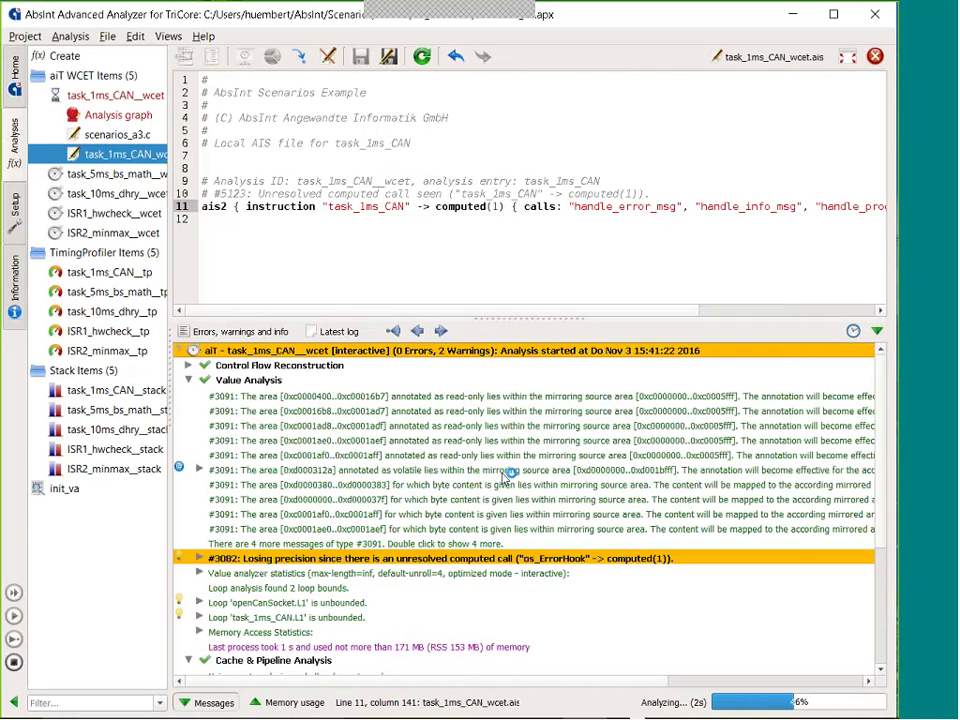
left_click(562, 560)
right_click(562, 560)
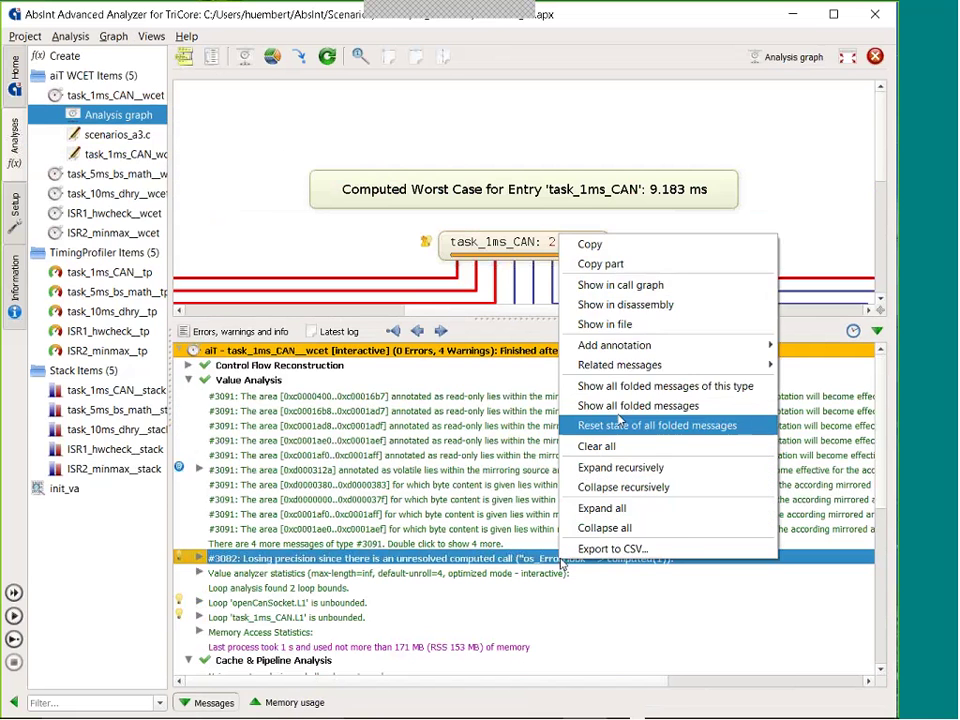
left_click(495, 318)
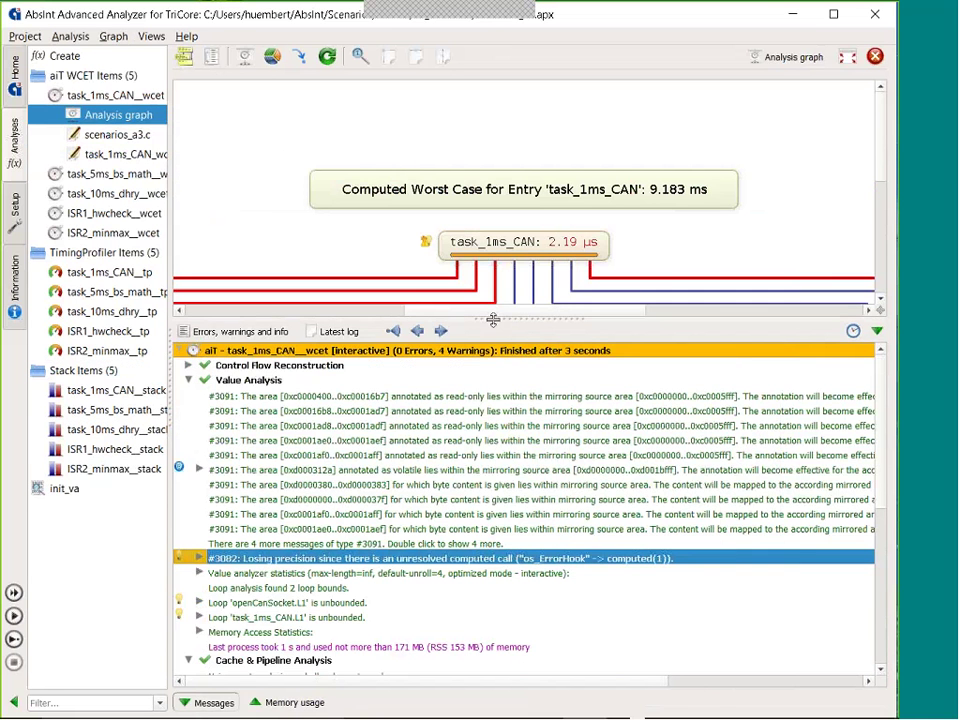
left_click_drag(510, 318, 530, 418)
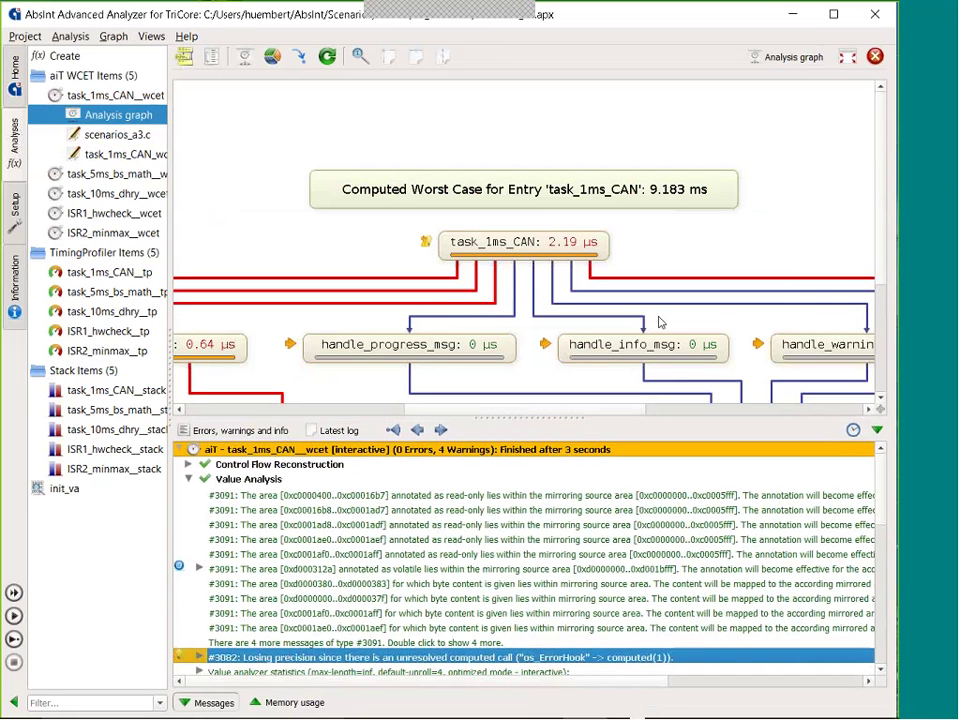
- Expand the #3082 warning for os_ErrorHook, show its location in error.c and highlight the occurrences of reg_err_handler
scroll(600, 590, "down", 1)
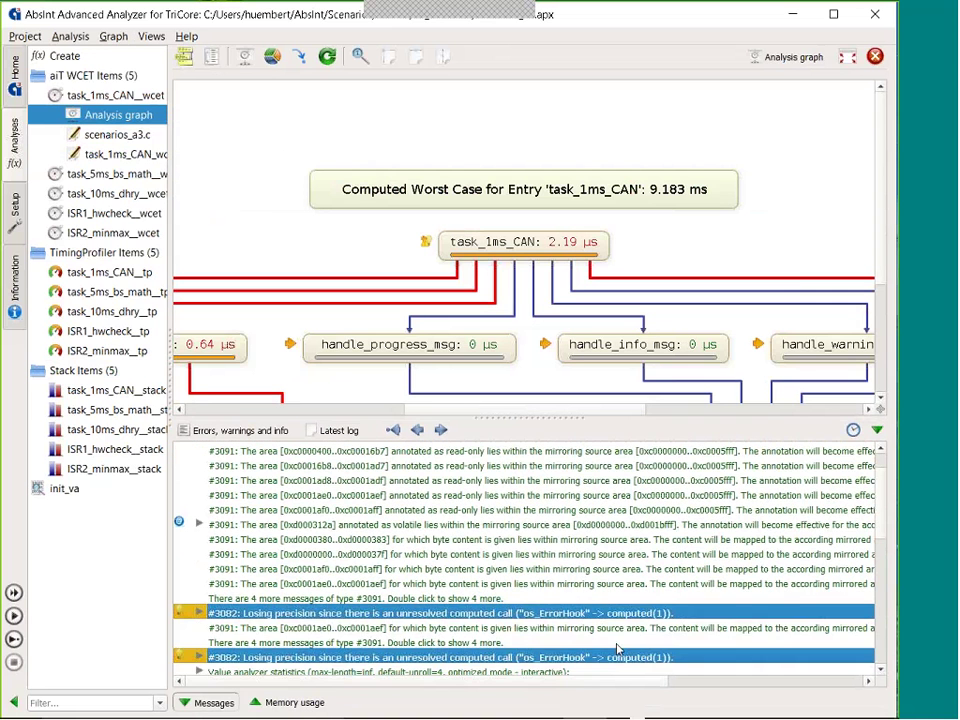
left_click(199, 613)
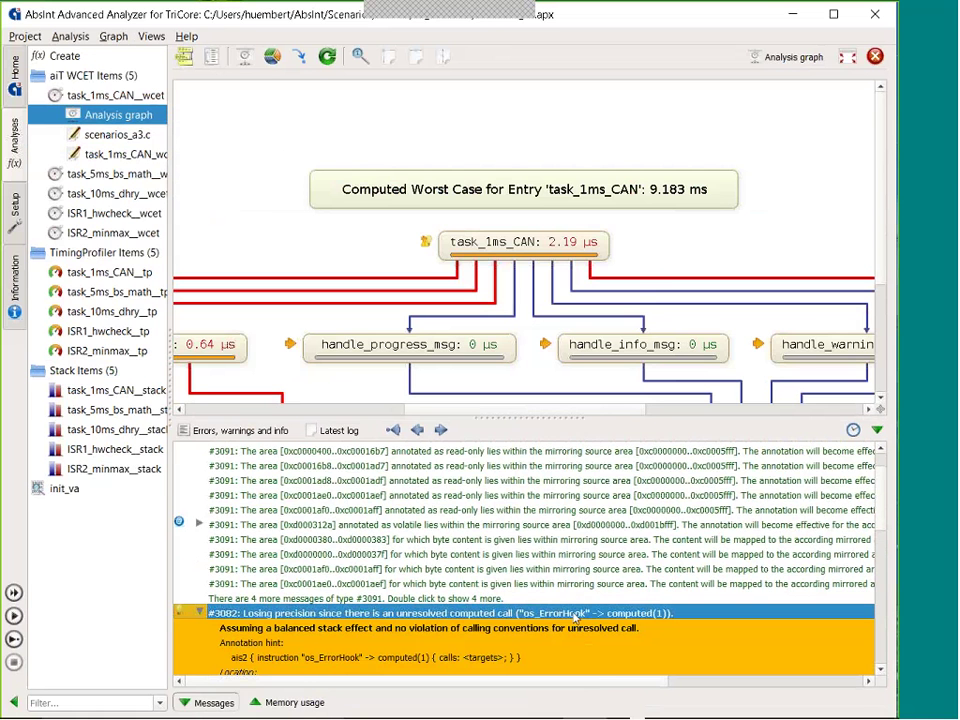
scroll(575, 617, "down", 1)
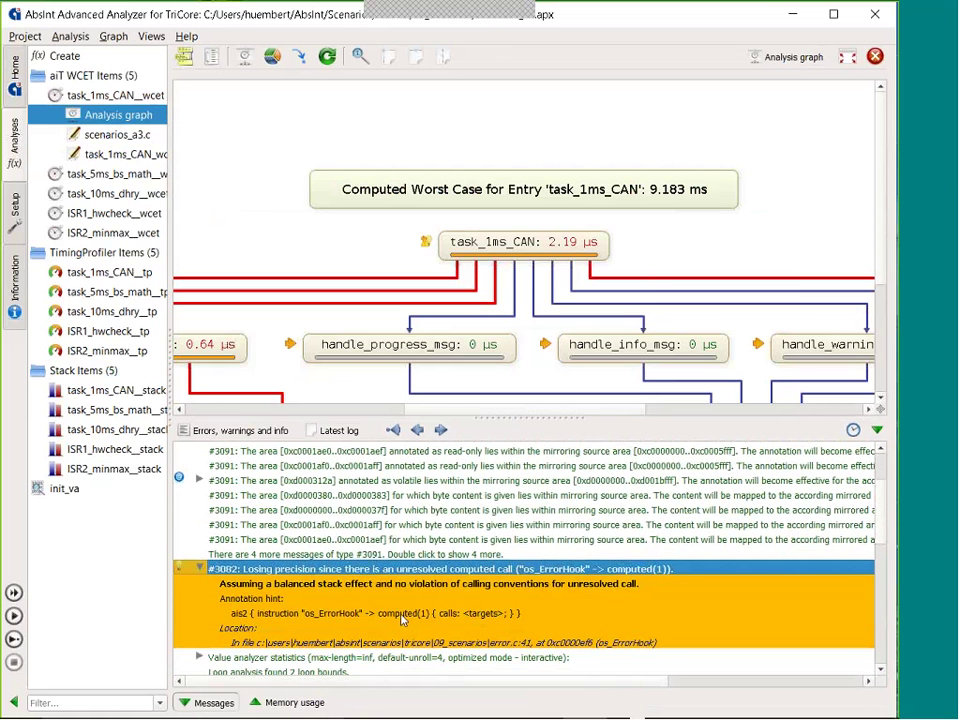
right_click(425, 567)
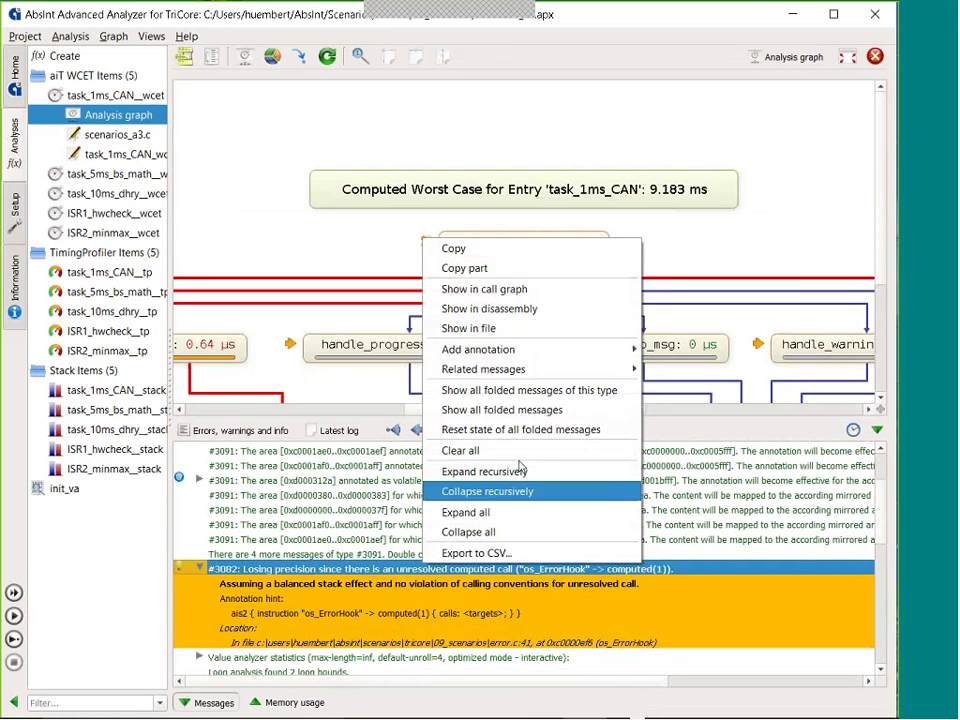
left_click(548, 331)
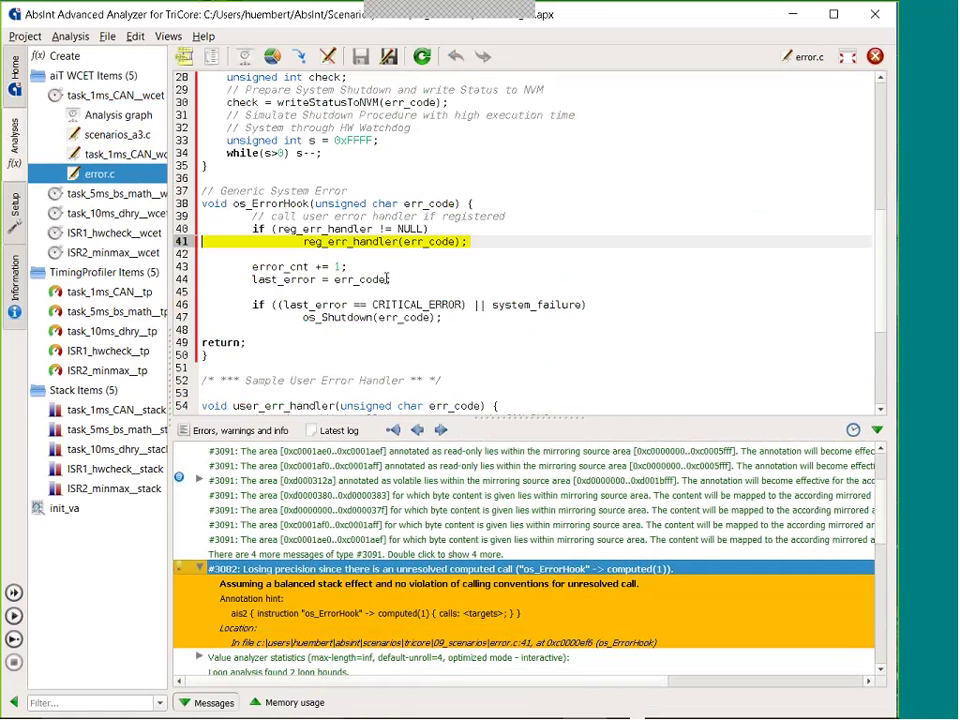
double_click(357, 241)
scroll(469, 296, "up", 9)
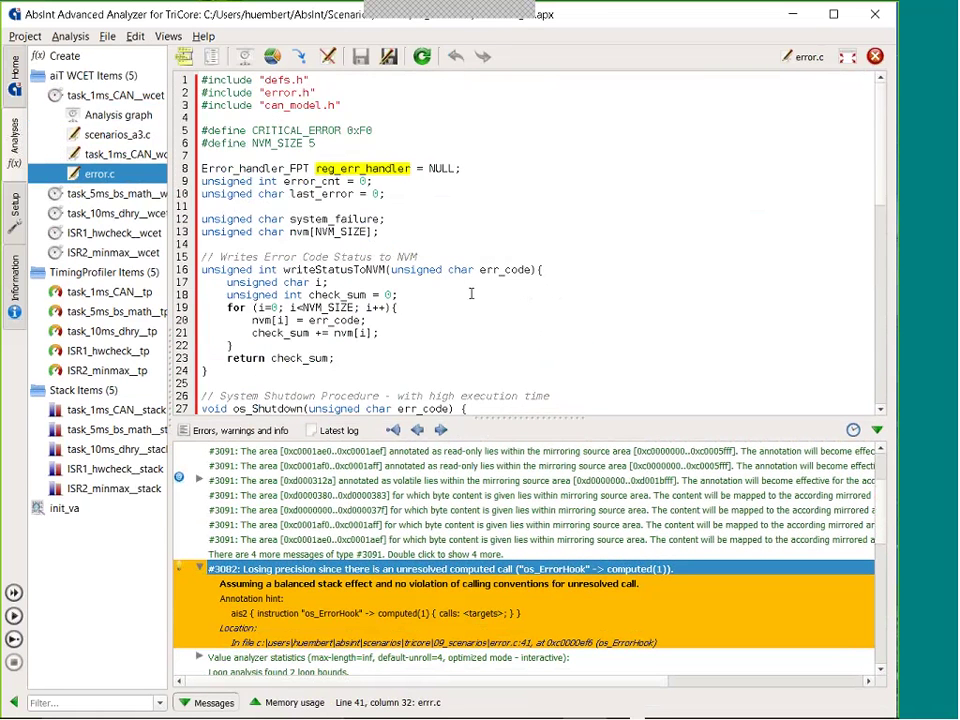
scroll(315, 195, "down", 2)
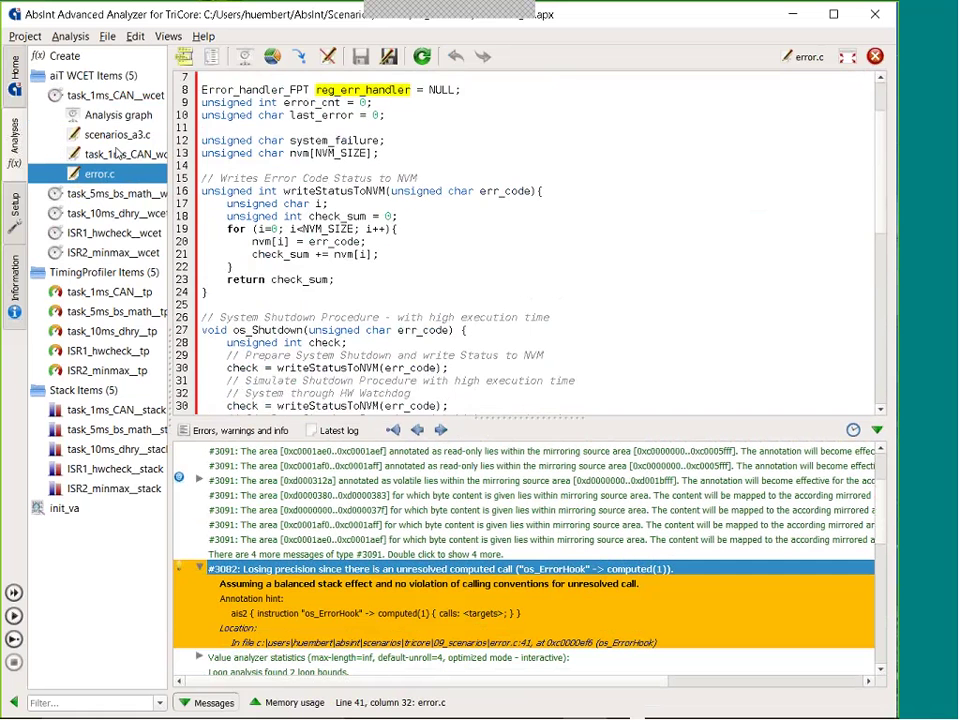
- Locate the reg_err_handler assignment in init() of scenarios_a3.c and select that line
double_click(117, 134)
scroll(428, 260, "up", 7)
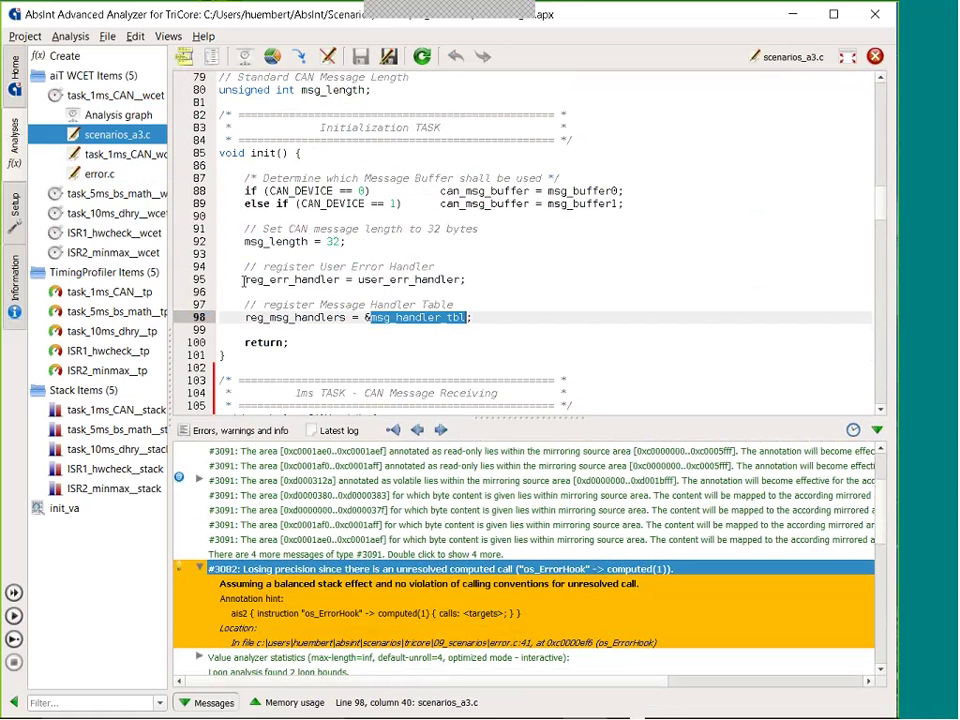
left_click_drag(243, 281, 506, 279)
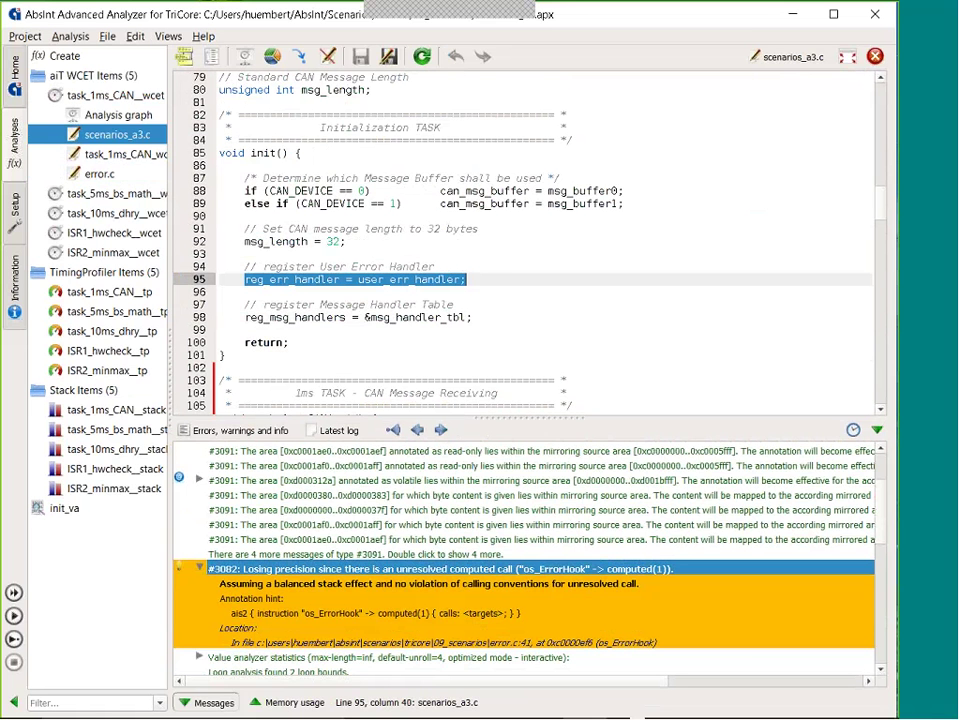
- Add the #3082 warning's suggested os_ErrorHook computed call annotation to the task_1ms_CAN AIS file
scroll(362, 543, "down", 3)
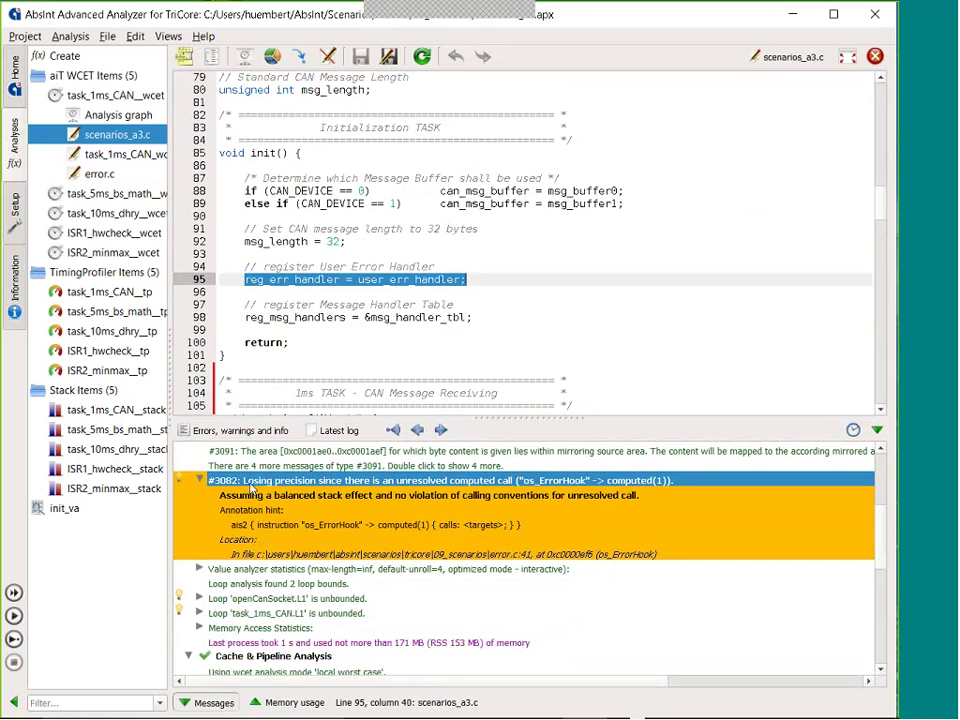
right_click(229, 482)
key("Escape")
right_click(180, 485)
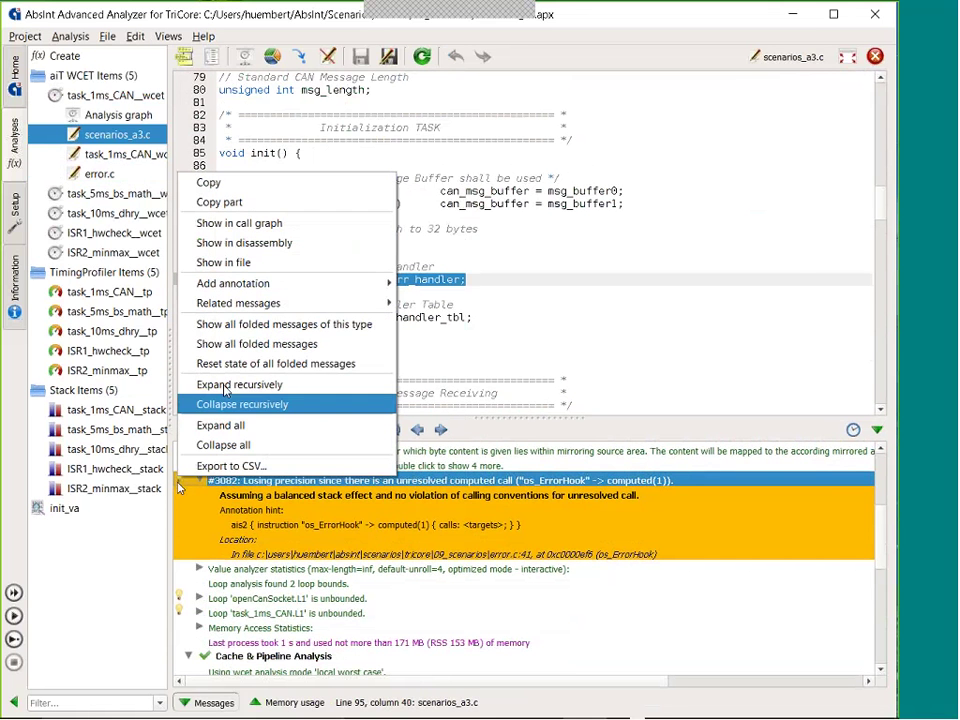
mouse_move(251, 290)
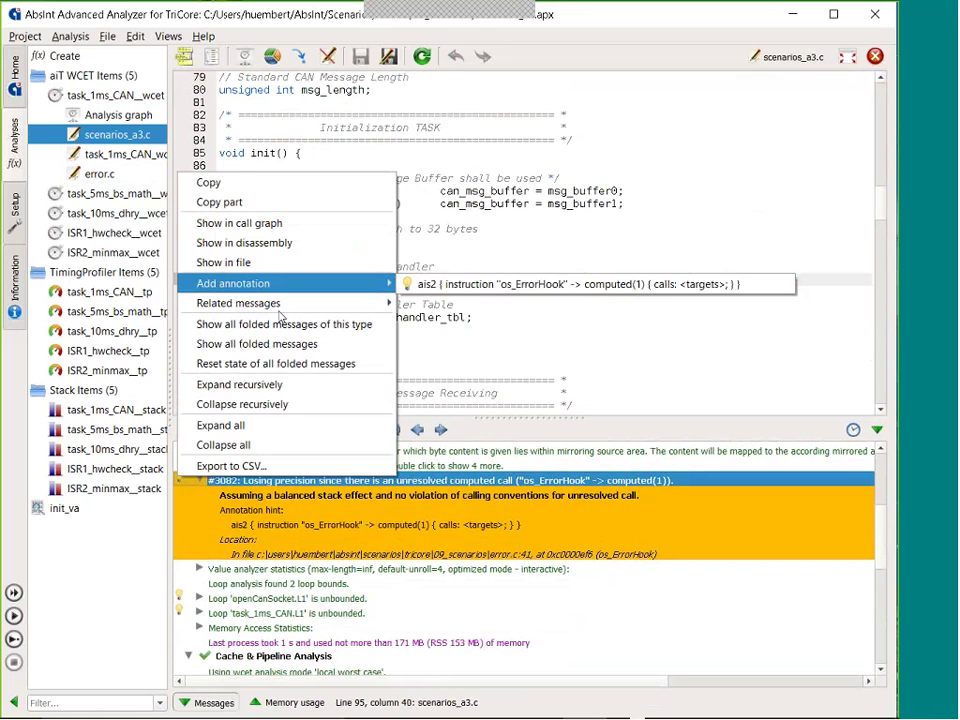
right_click(429, 481)
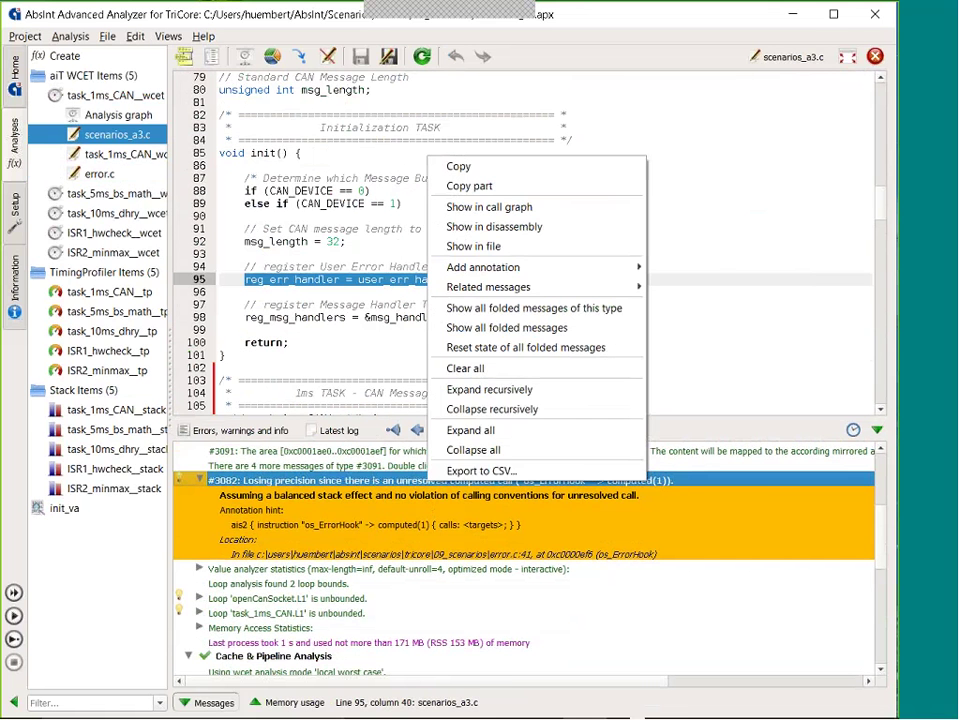
mouse_move(400, 267)
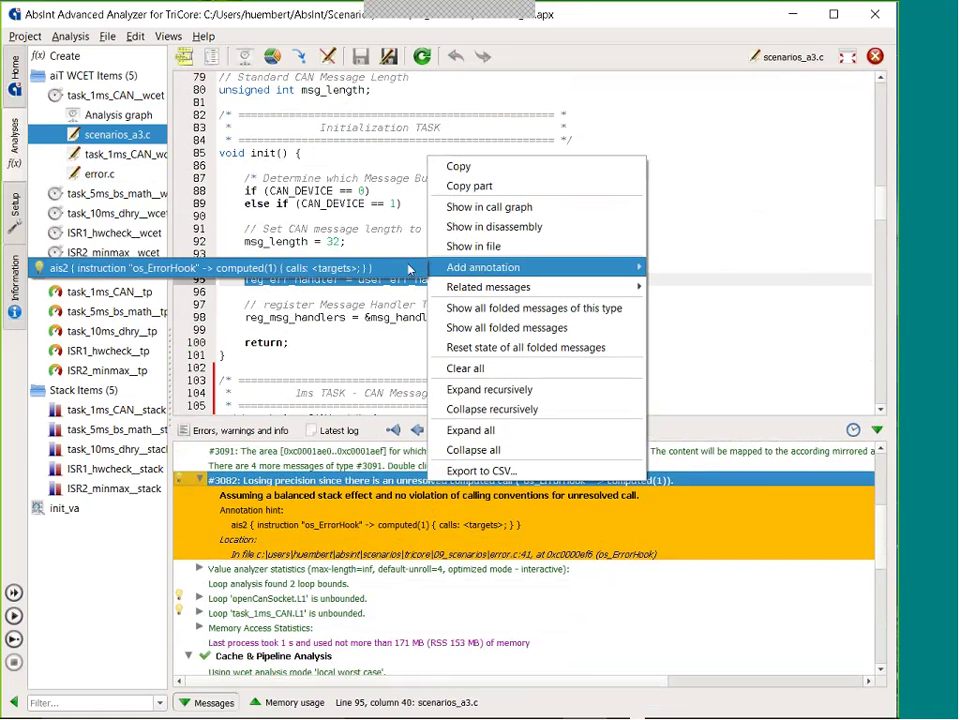
left_click(375, 268)
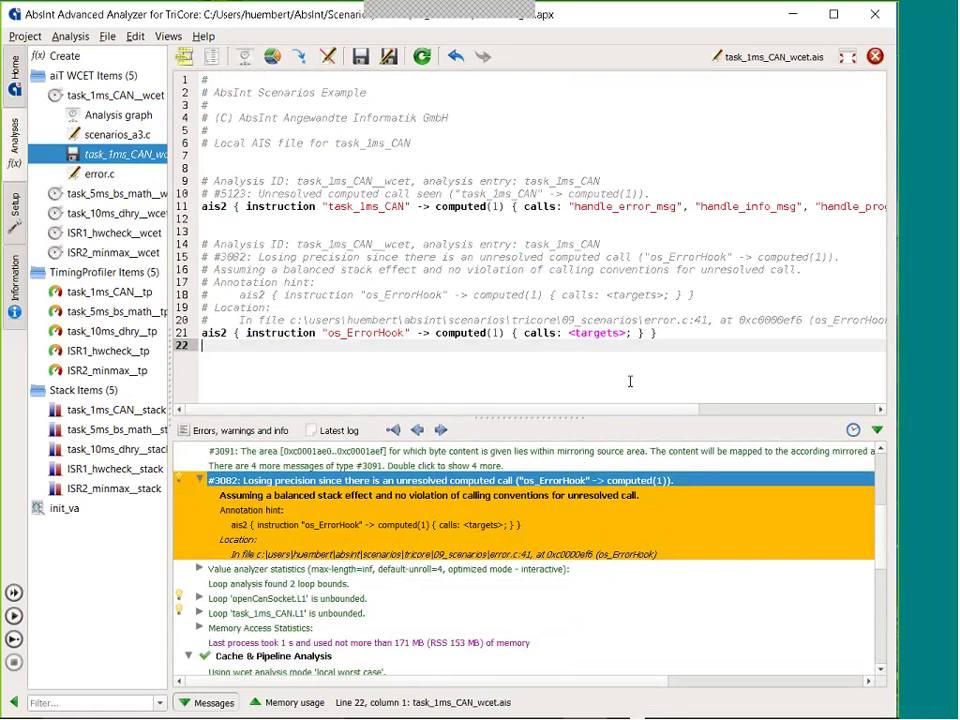
- Set the os_ErrorHook annotation's call target to user_err_handler, filtering the functions by "user", and rerun the analysis
left_click(598, 333)
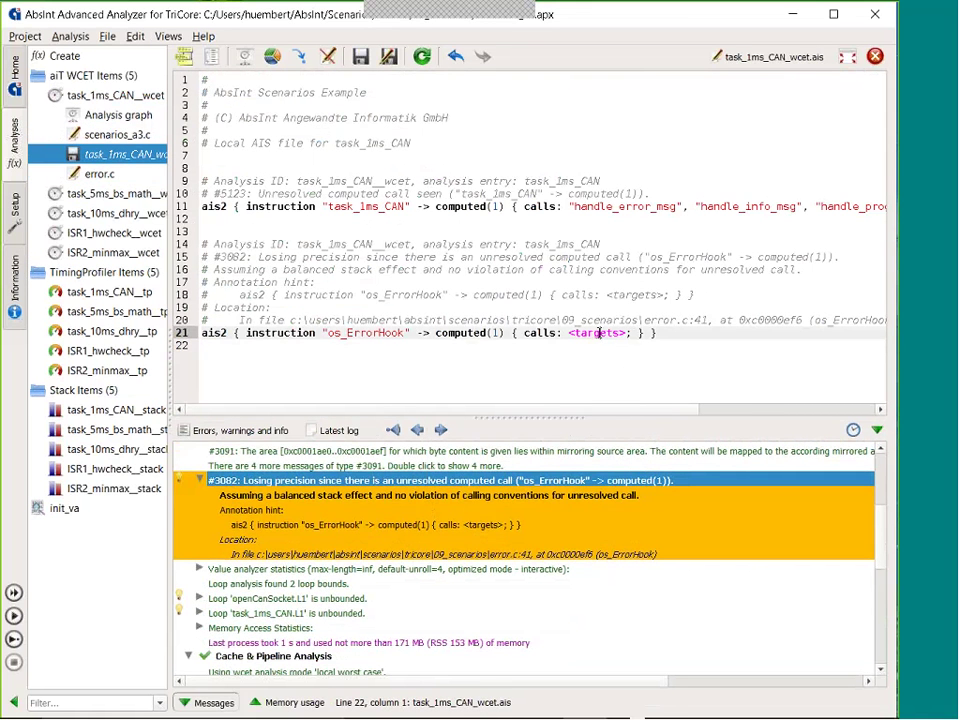
double_click(598, 333)
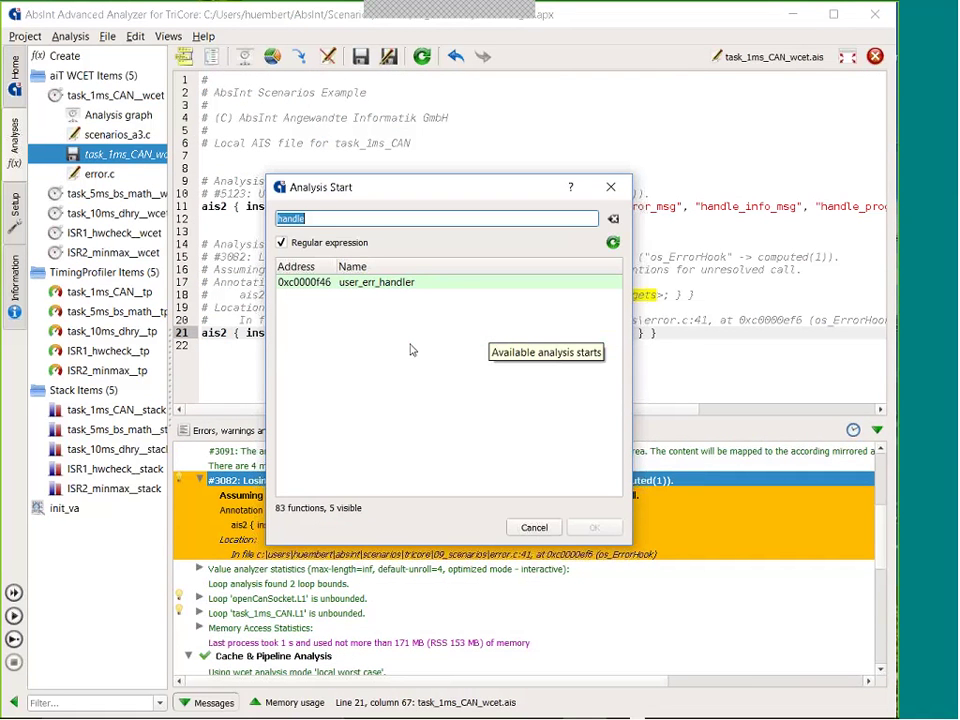
type("user")
double_click(381, 285)
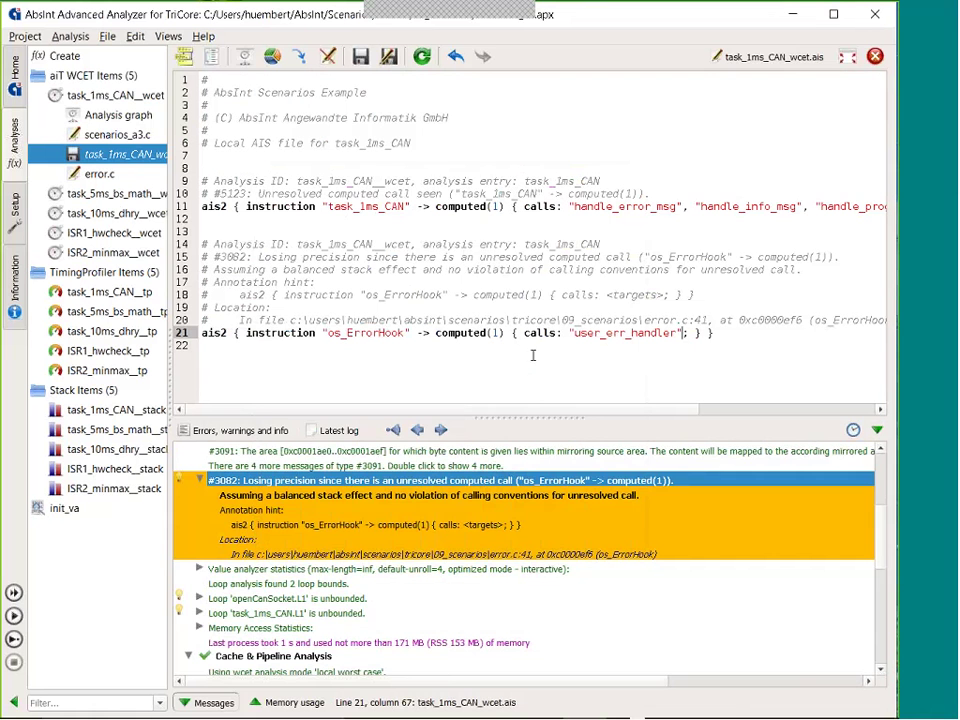
left_click(14, 640)
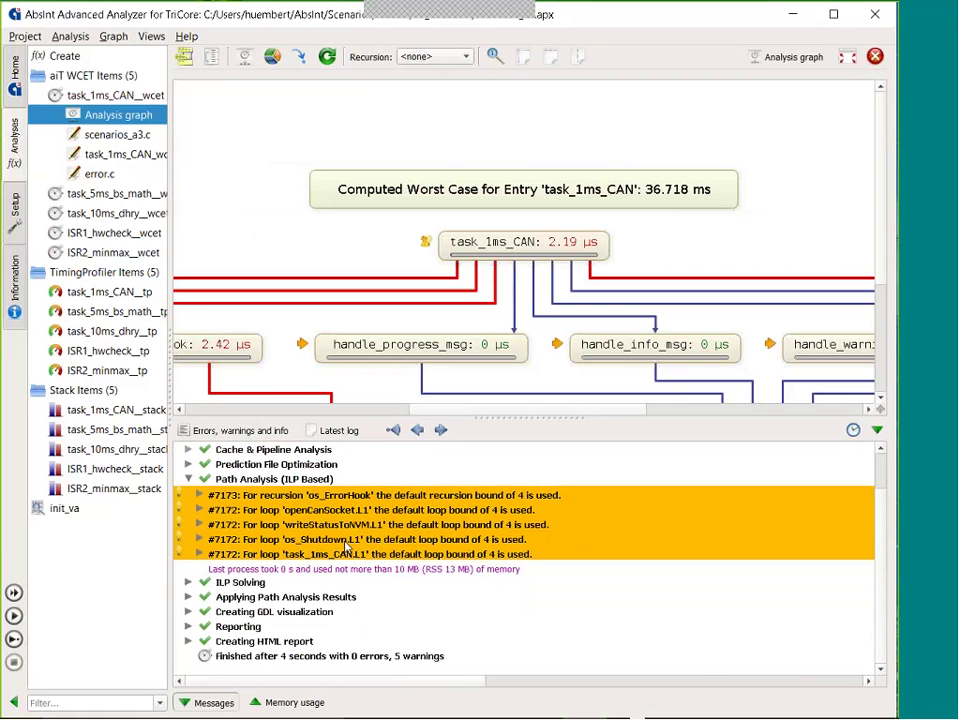
- Show the os_ErrorHook recursion from warning #7173 in the call graph and add its suggested annotation with recursion bound 0 .. 1
right_click(255, 497)
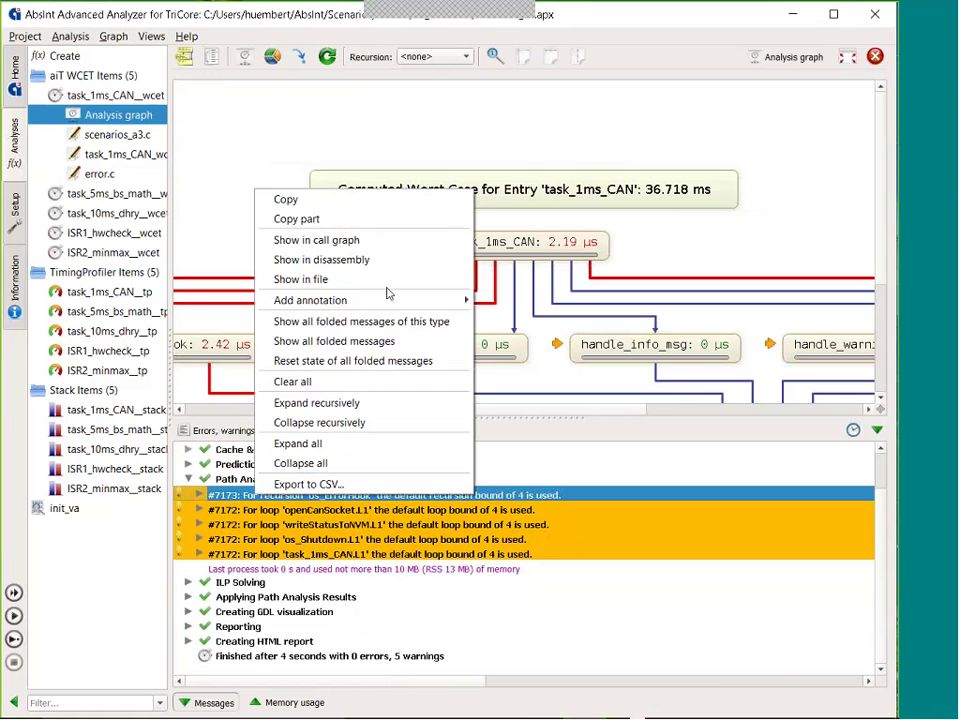
left_click(386, 242)
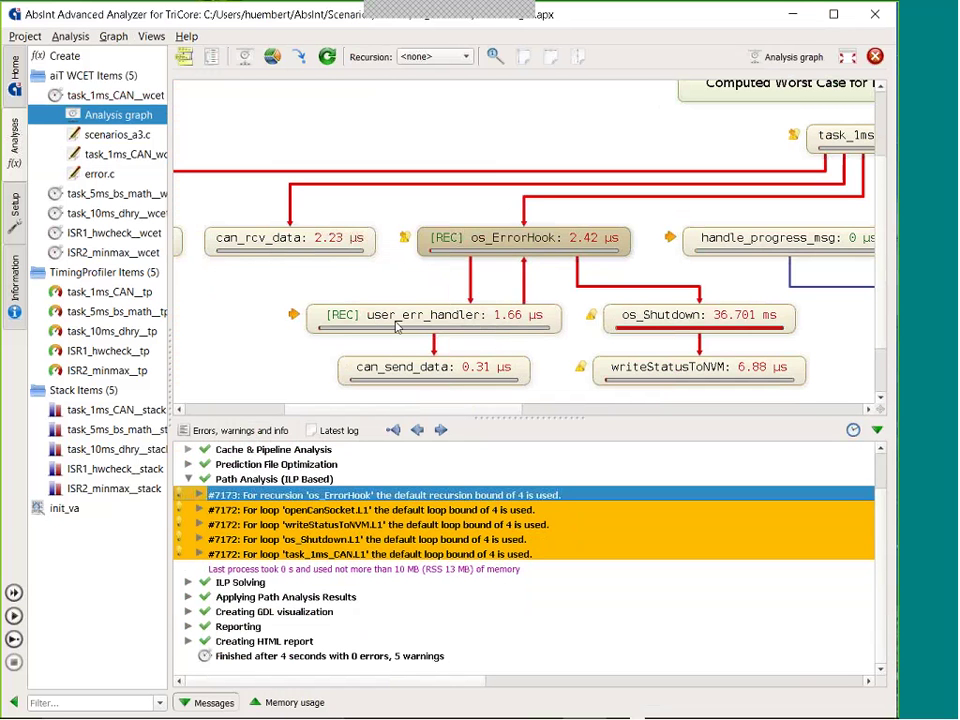
mouse_move(432, 260)
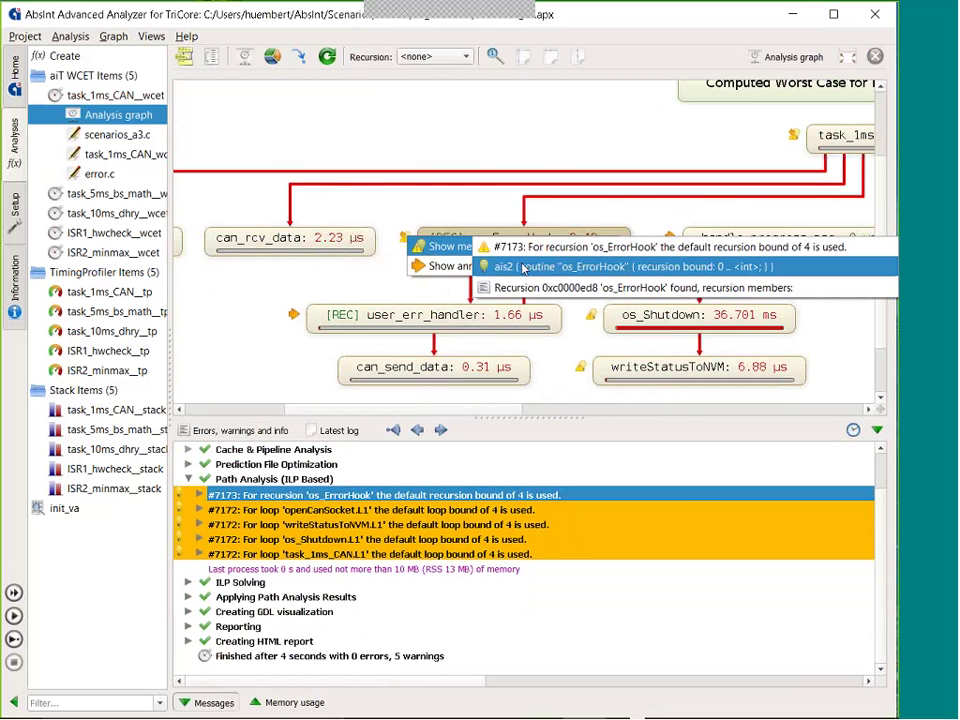
left_click(538, 264)
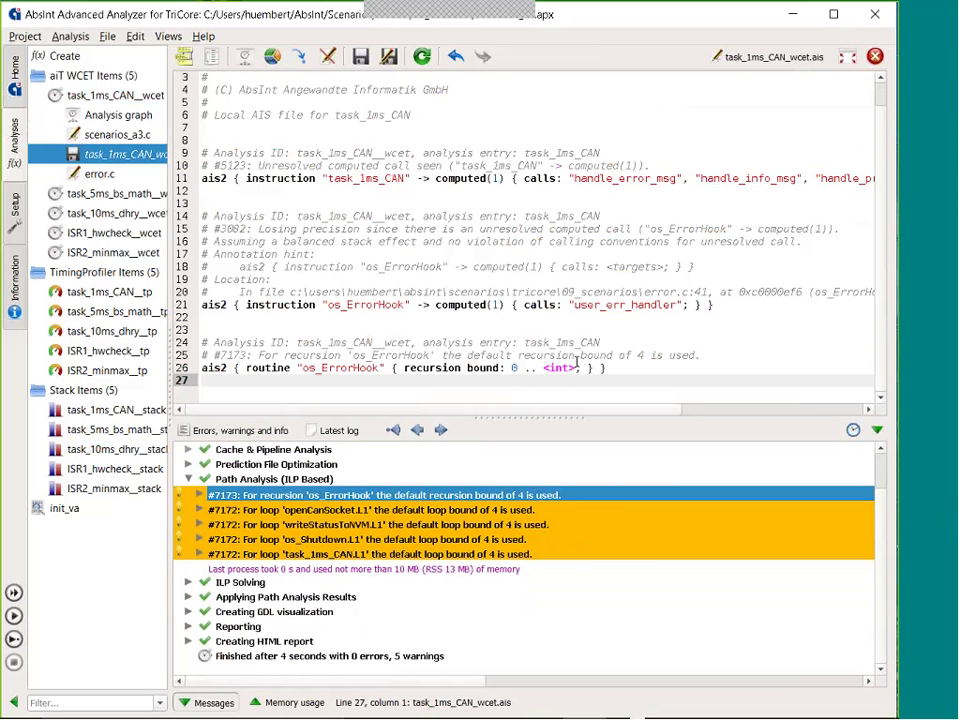
double_click(558, 368)
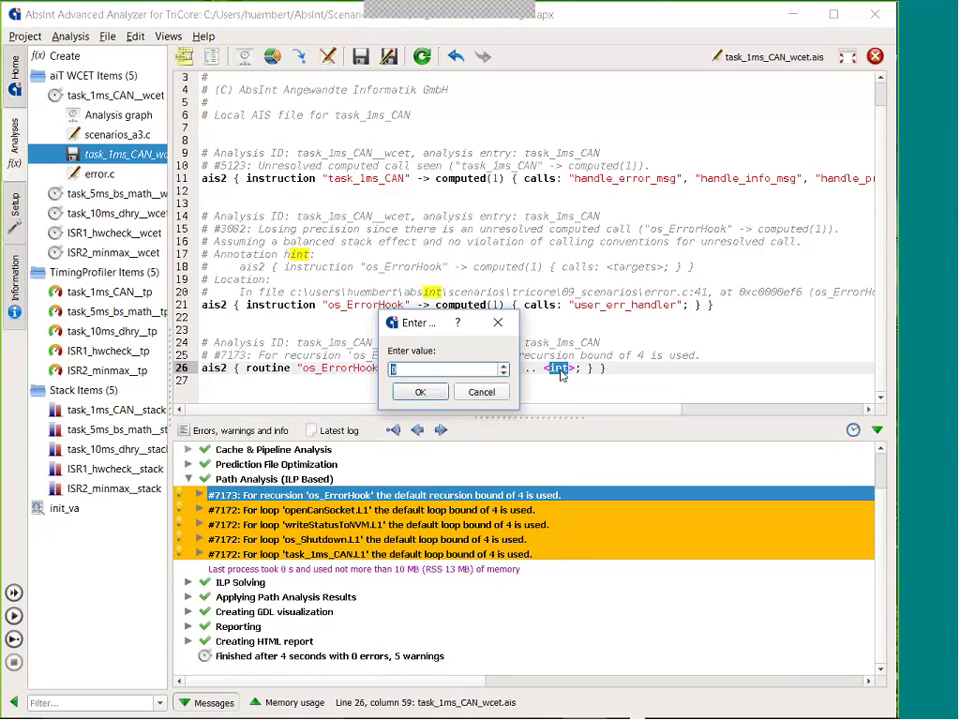
left_click(420, 392)
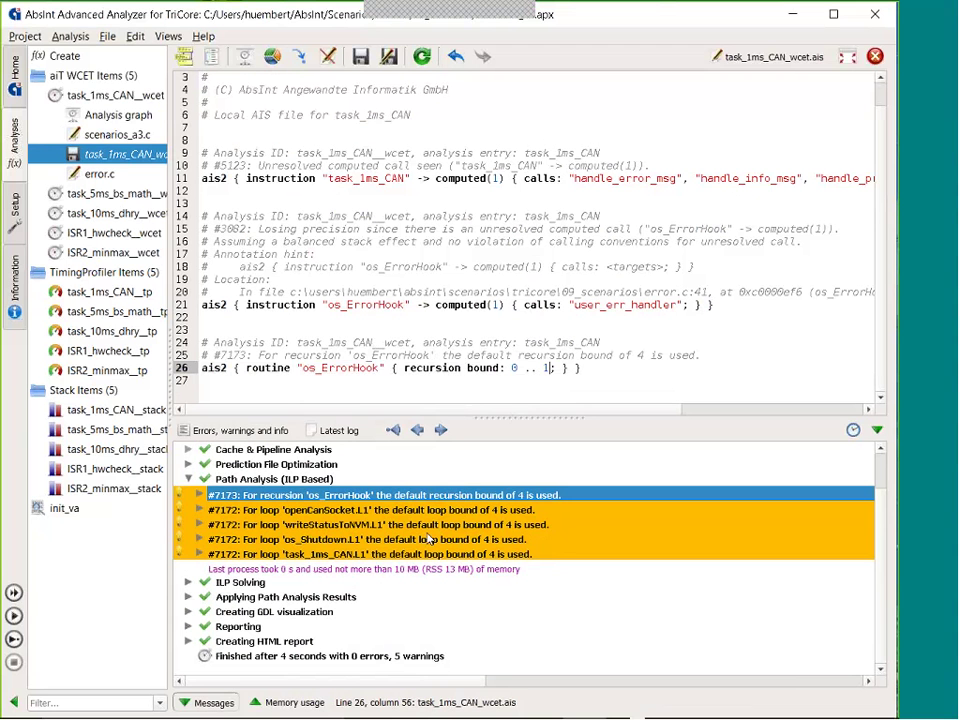
- Show the task_1ms_CAN.L1 loop warning's location in scenarios_a3.c and look up where msg_length is assigned in init()
right_click(338, 557)
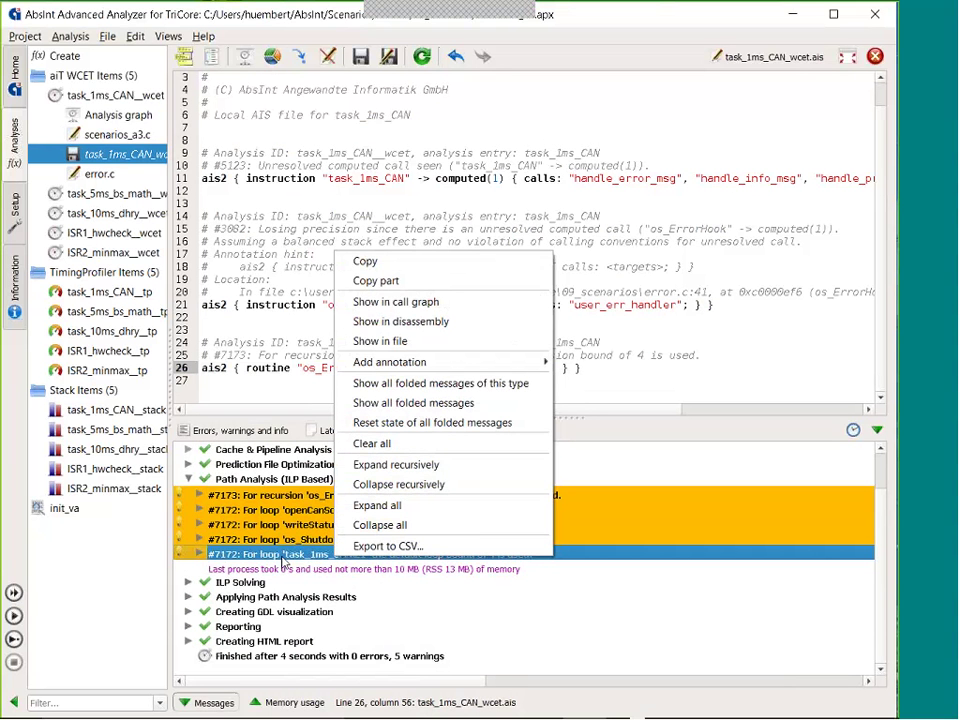
left_click(413, 349)
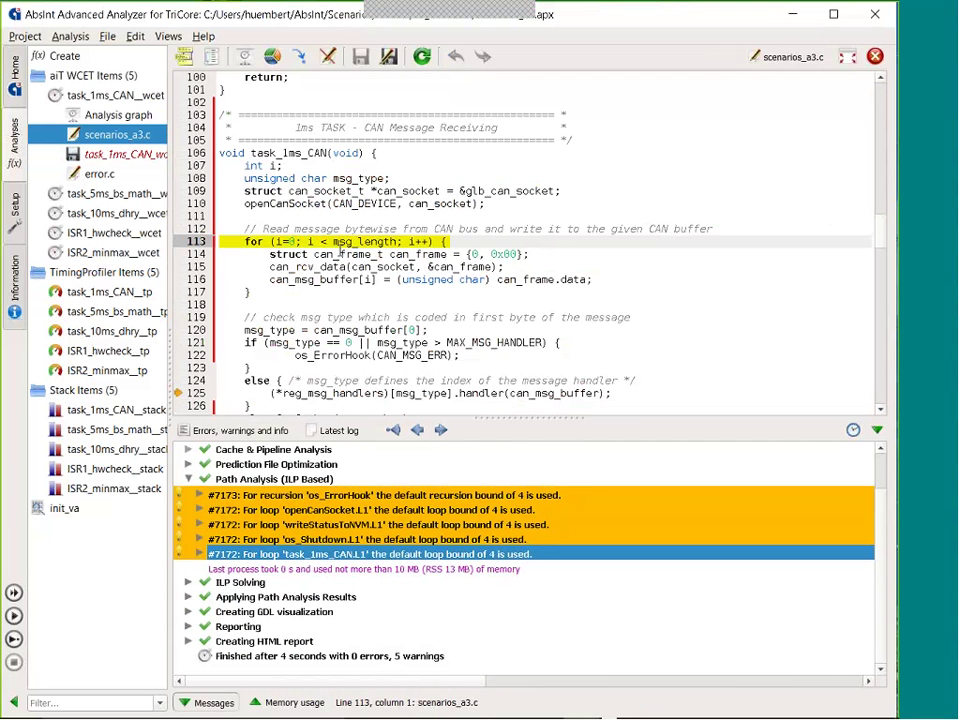
double_click(369, 242)
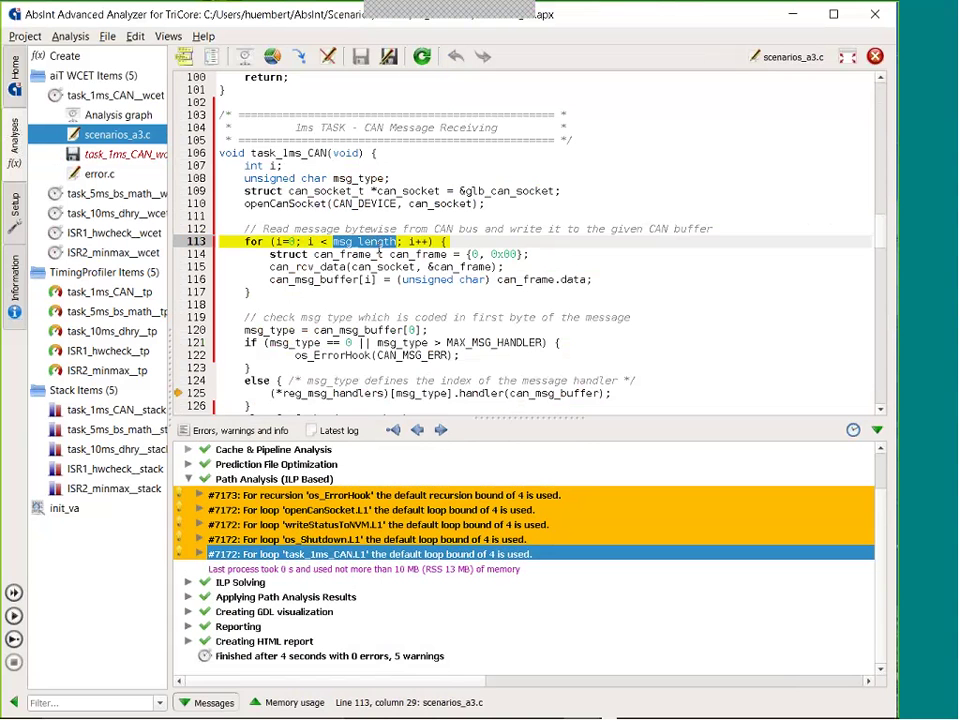
mouse_move(610, 654)
scroll(393, 245, "up", 5)
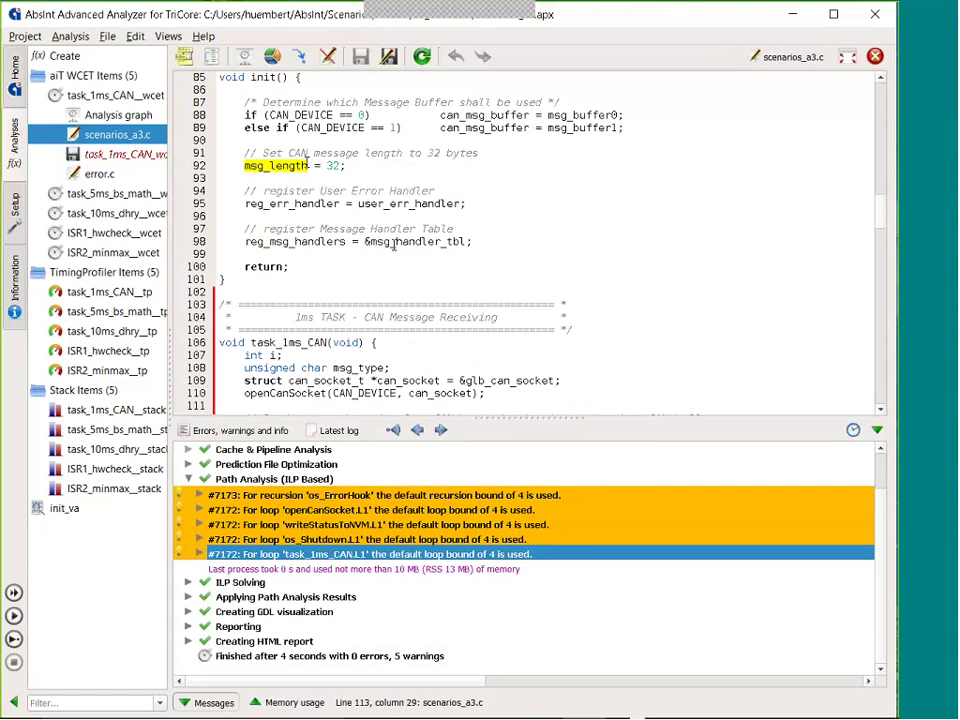
scroll(412, 287, "down", 5)
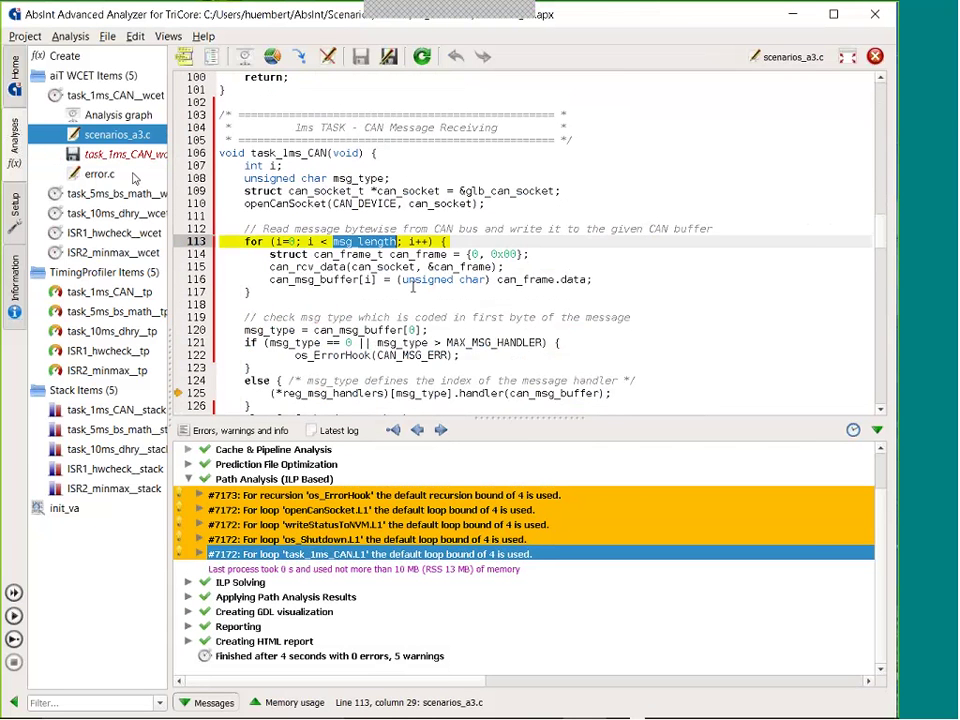
- Add the suggested task_1ms_CAN.L1 loop annotation to the AIS file with bound 0 .. 32, then save and rerun the analysis
left_click(132, 156)
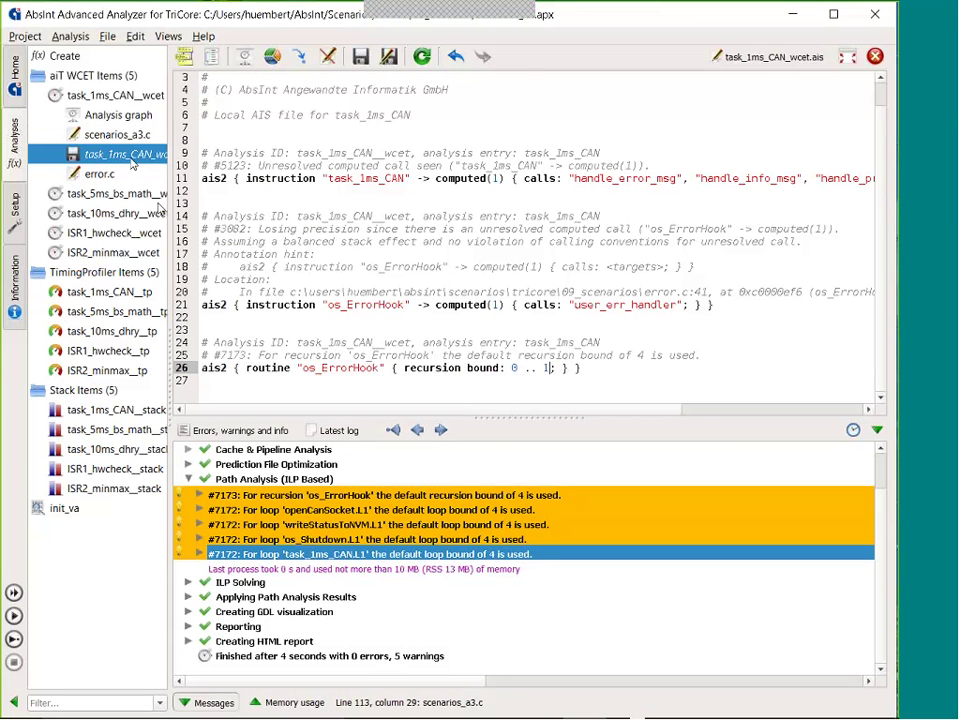
right_click(268, 554)
mouse_move(390, 363)
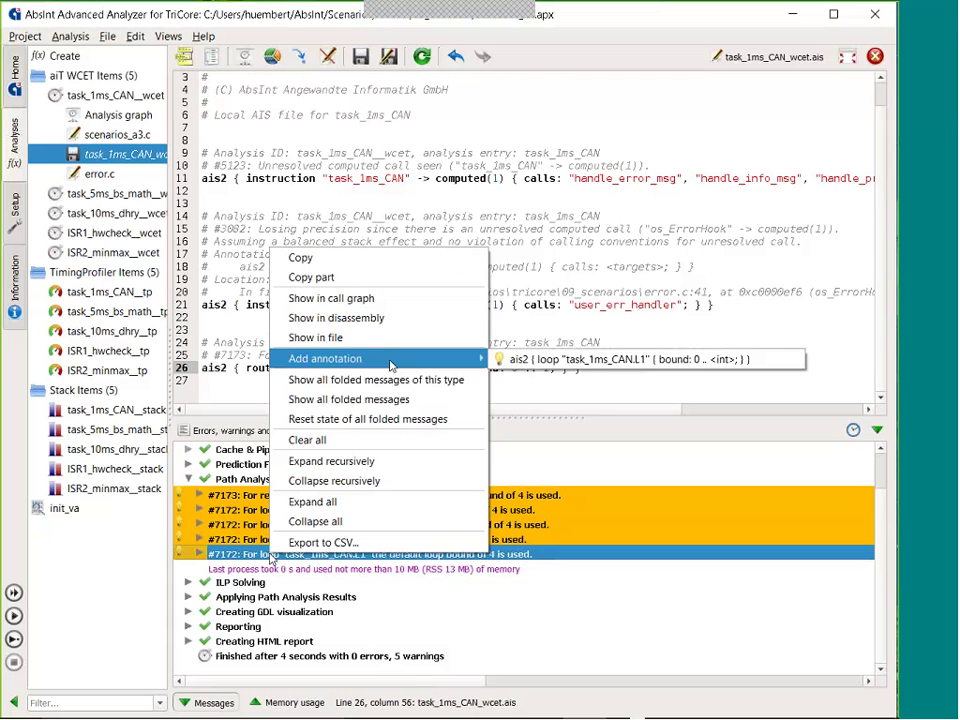
left_click(540, 359)
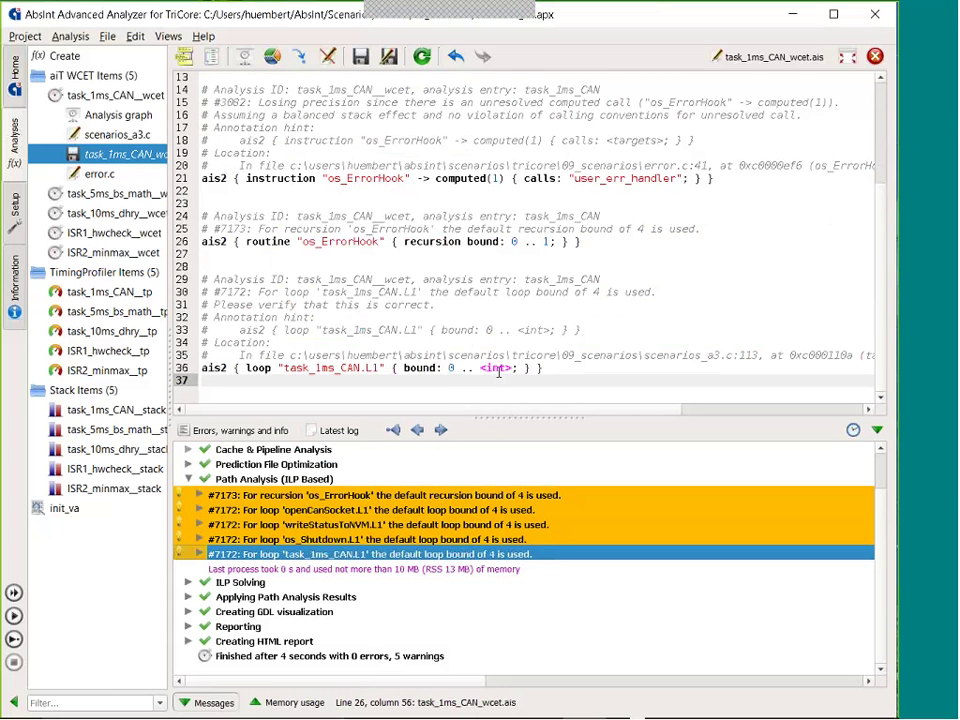
left_click(497, 369)
type("32")
key("Return")
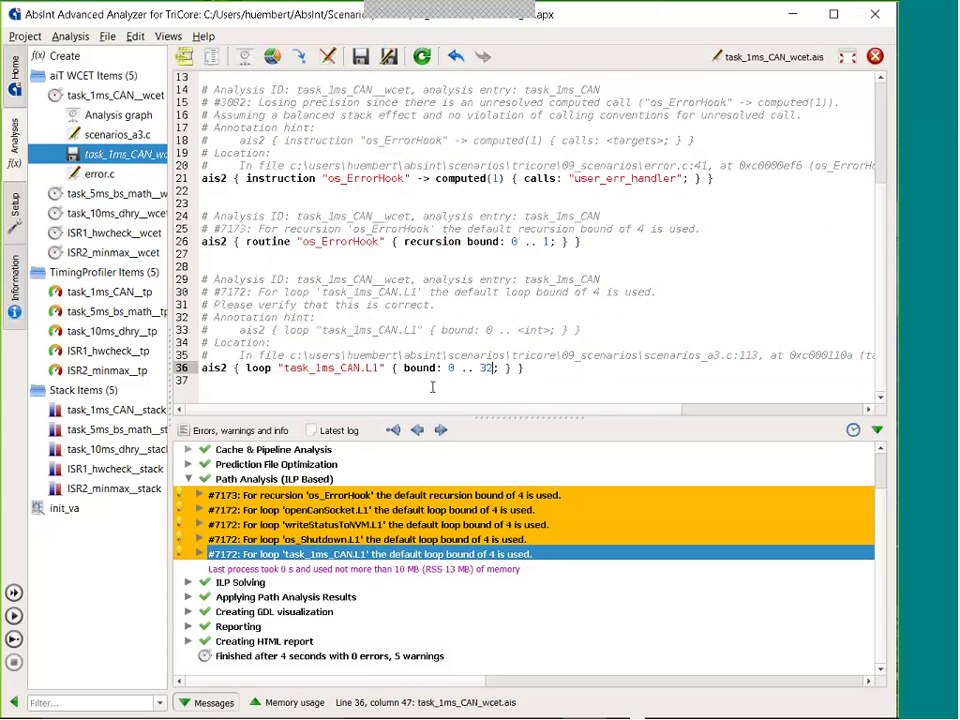
left_click(14, 639)
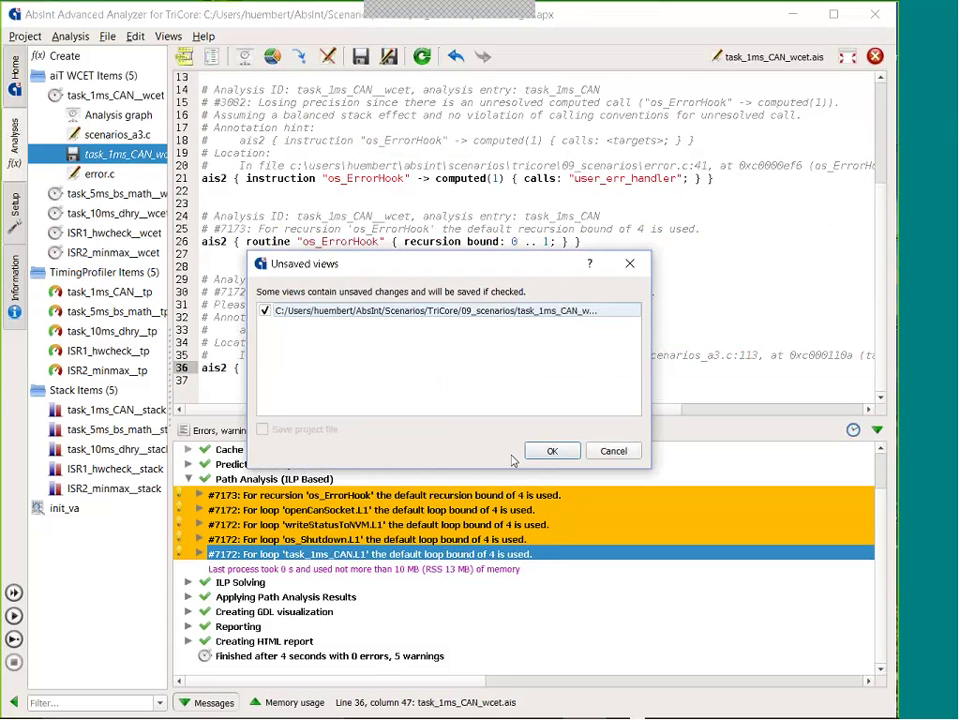
left_click(551, 451)
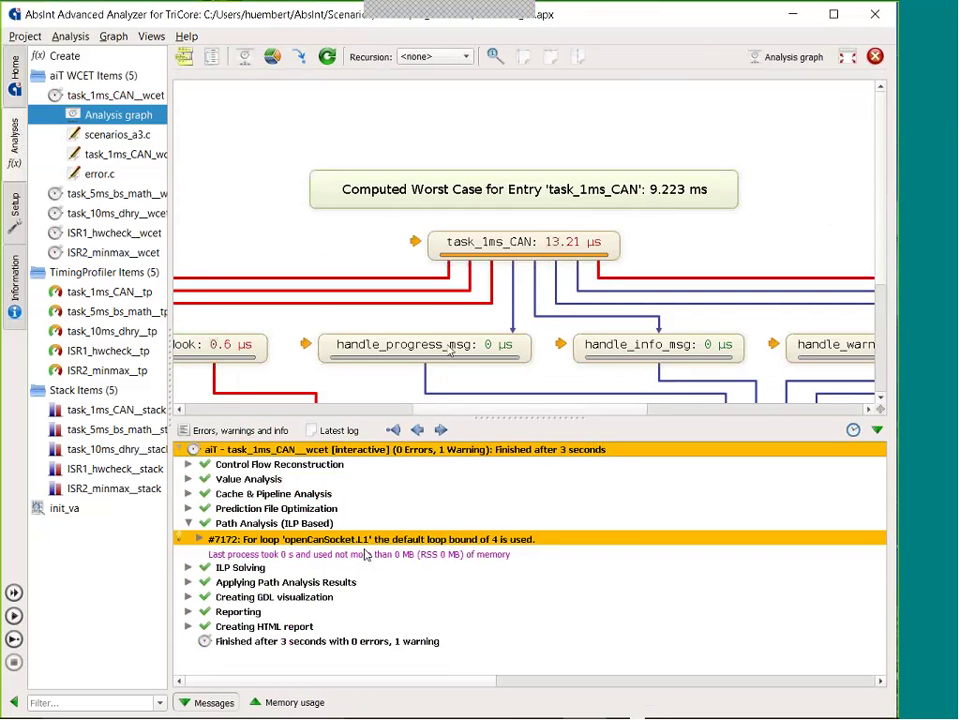
- Annotate the os_Shutdown routine as infeasible from the analysis graph and rerun the analysis
left_click_drag(448, 346, 694, 194)
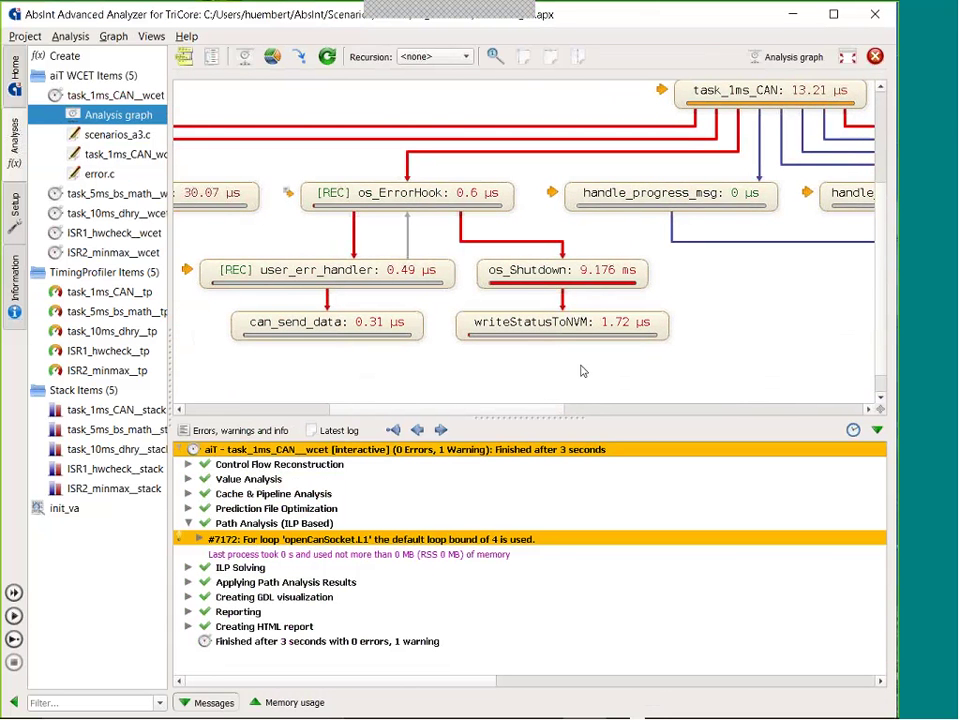
left_click_drag(602, 360, 606, 303)
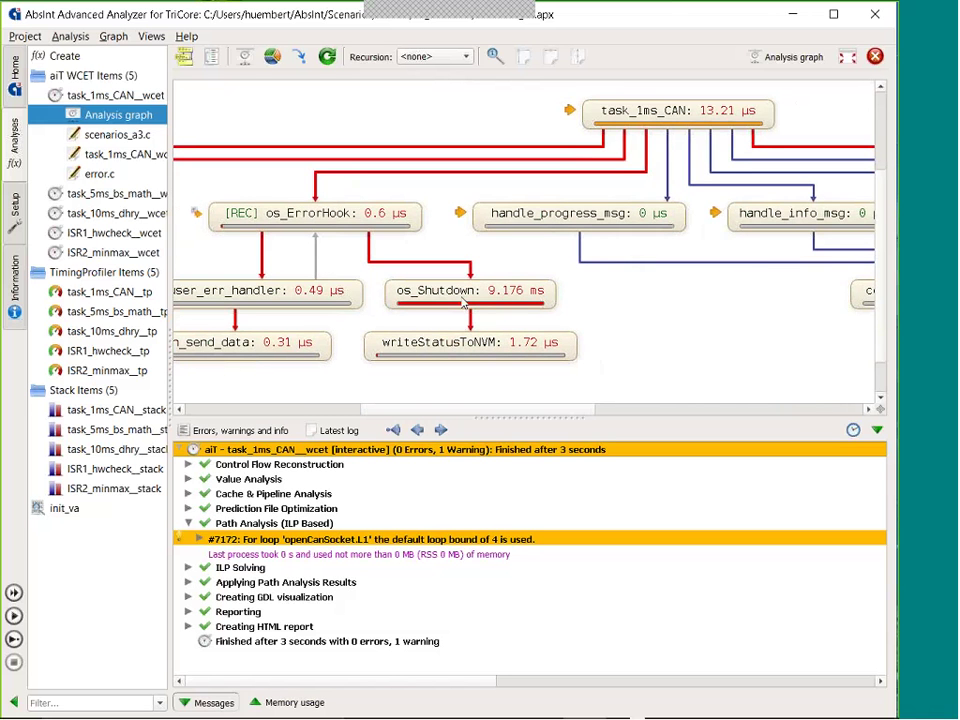
right_click(545, 297)
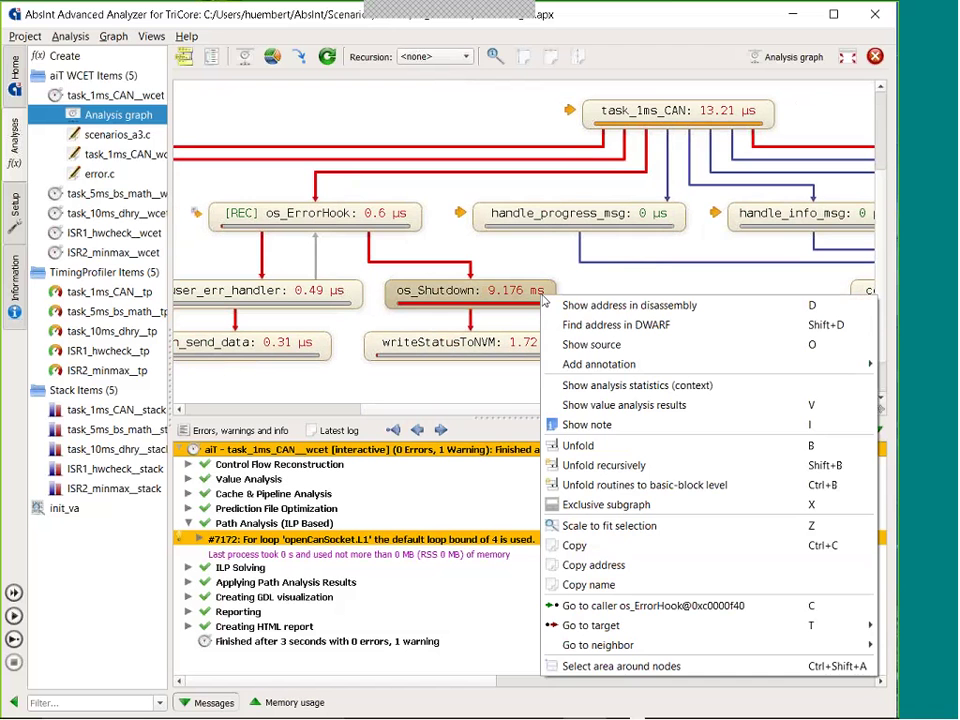
mouse_move(572, 368)
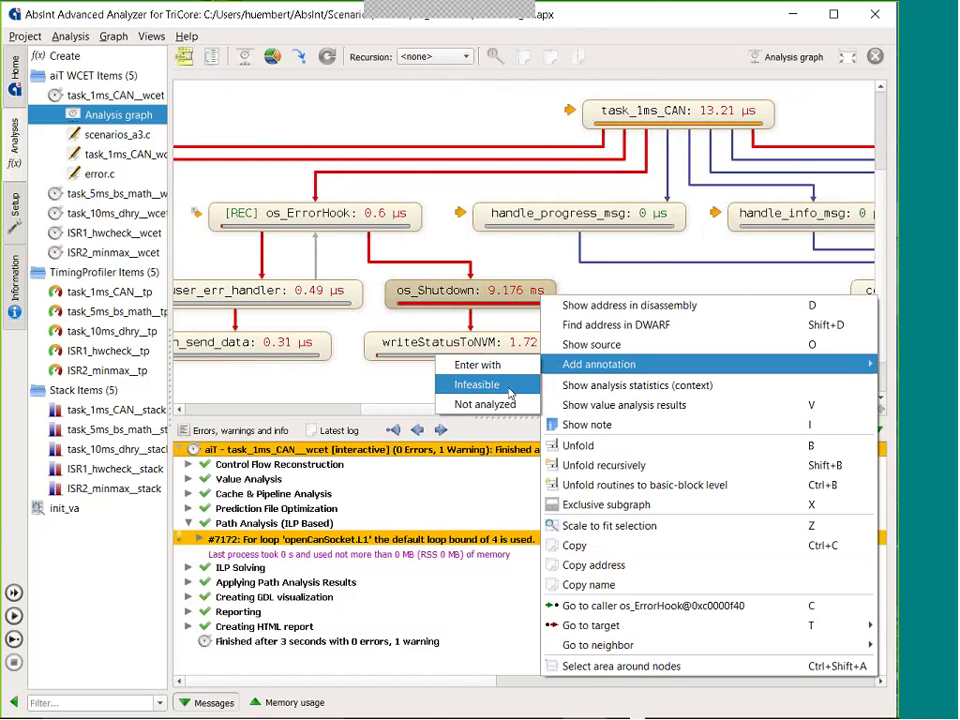
left_click(478, 385)
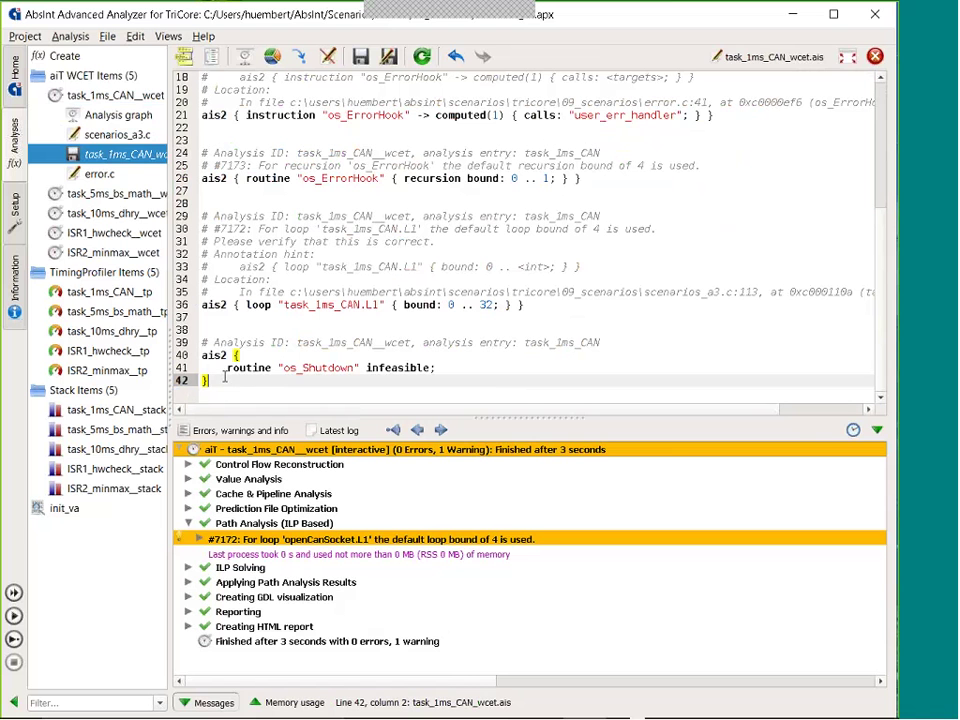
left_click(15, 616)
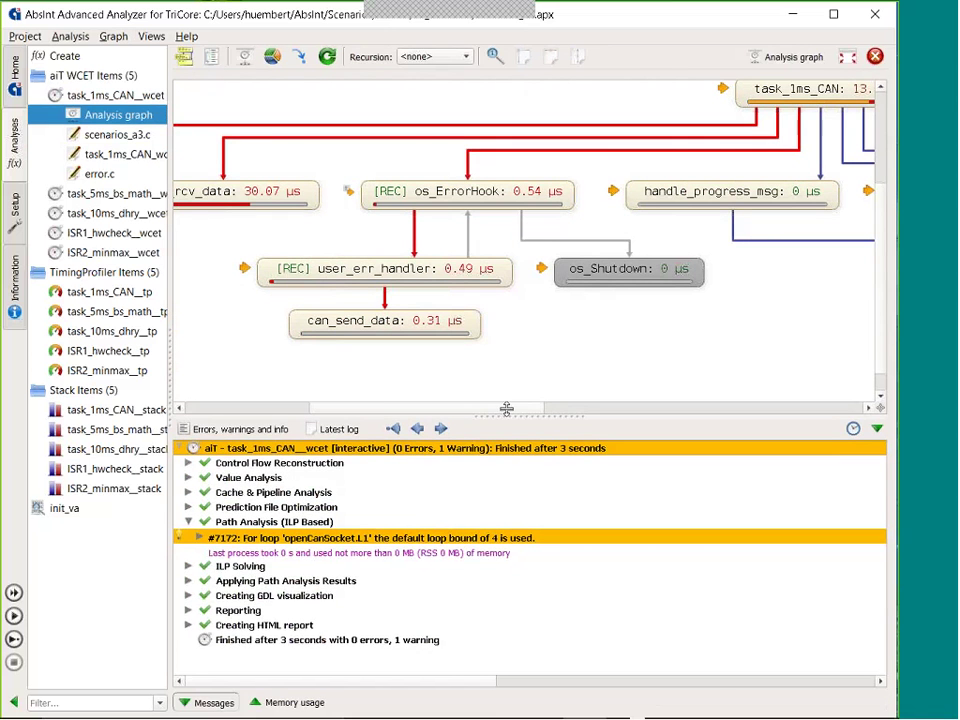
left_click_drag(508, 418, 505, 402)
scroll(553, 330, "left", 3)
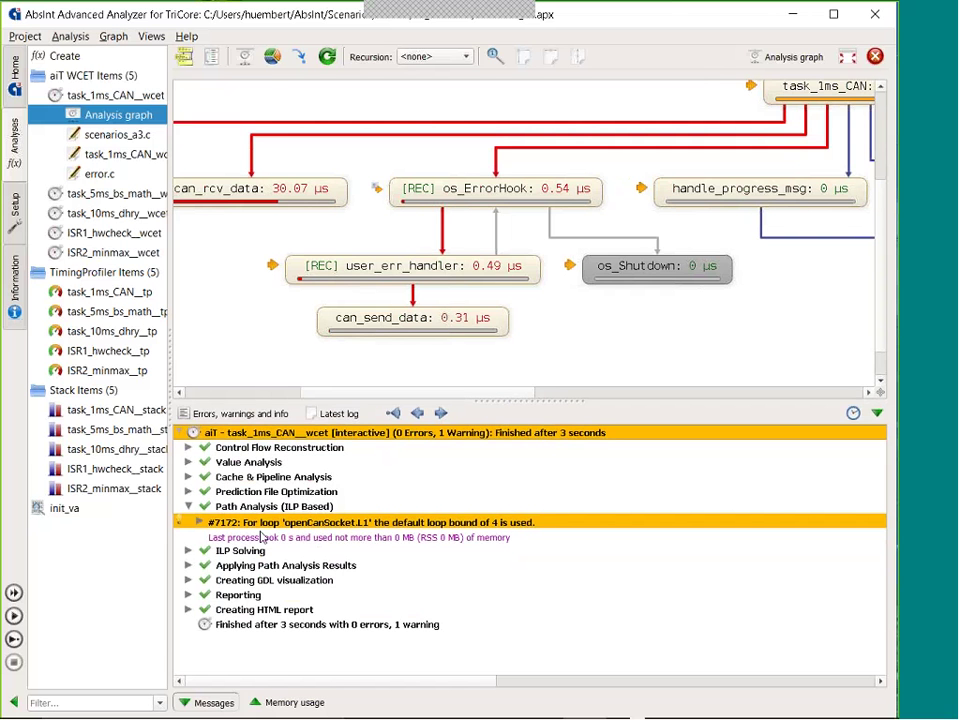
- Append two blank lines to the task_1ms_CAN AIS file and view the AIS annotation types that can be inserted there
key("Up")
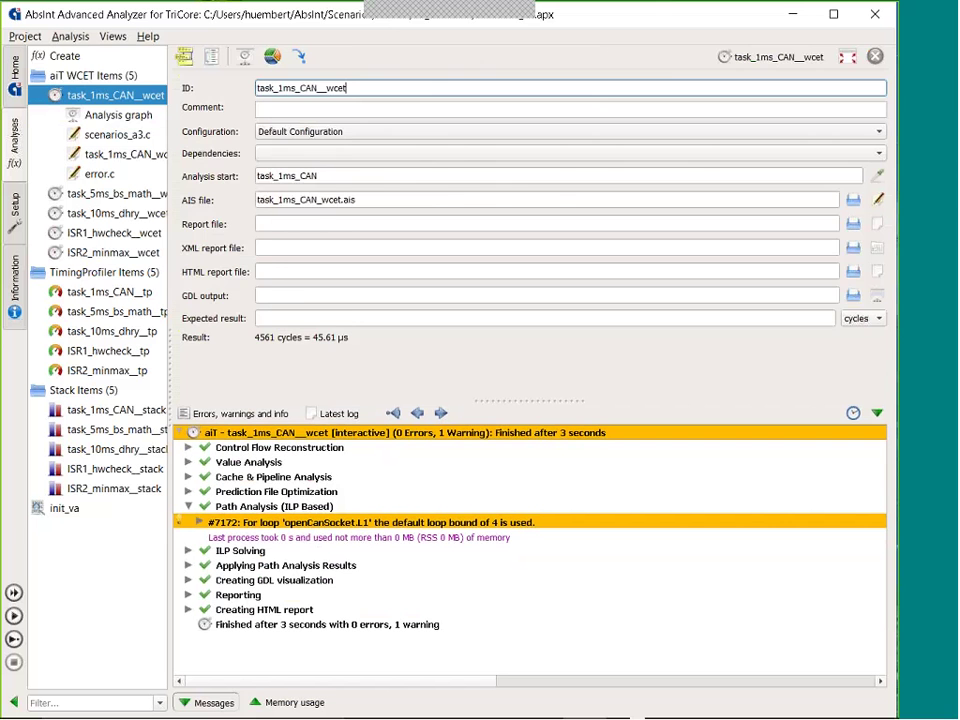
key("Down")
key("Down")
key("Down")
scroll(521, 239, "down", 1)
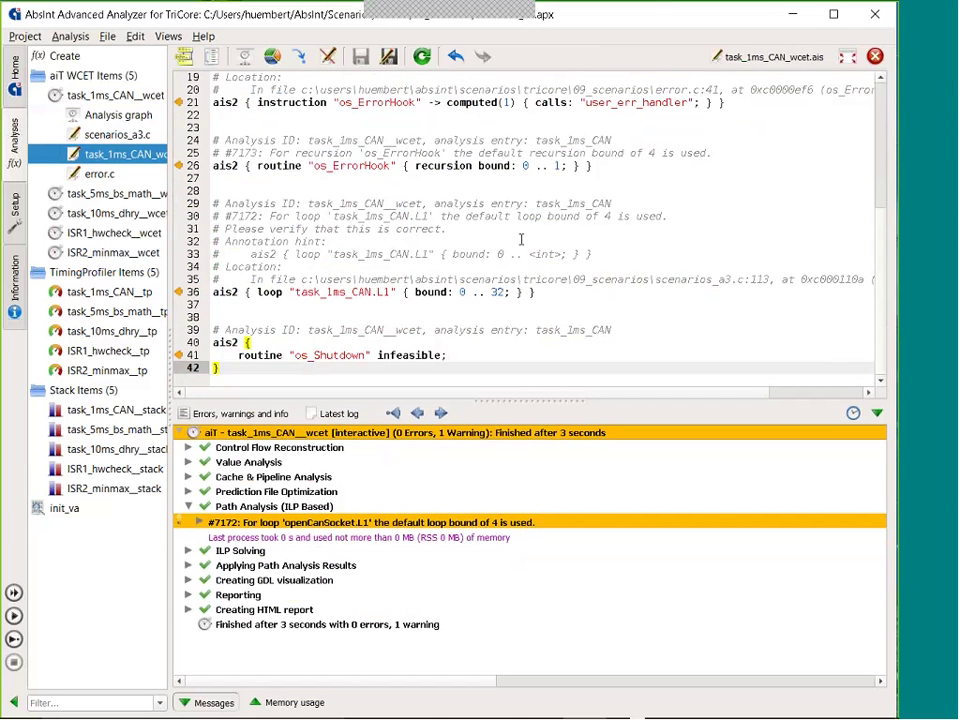
key("Return")
key("Return")
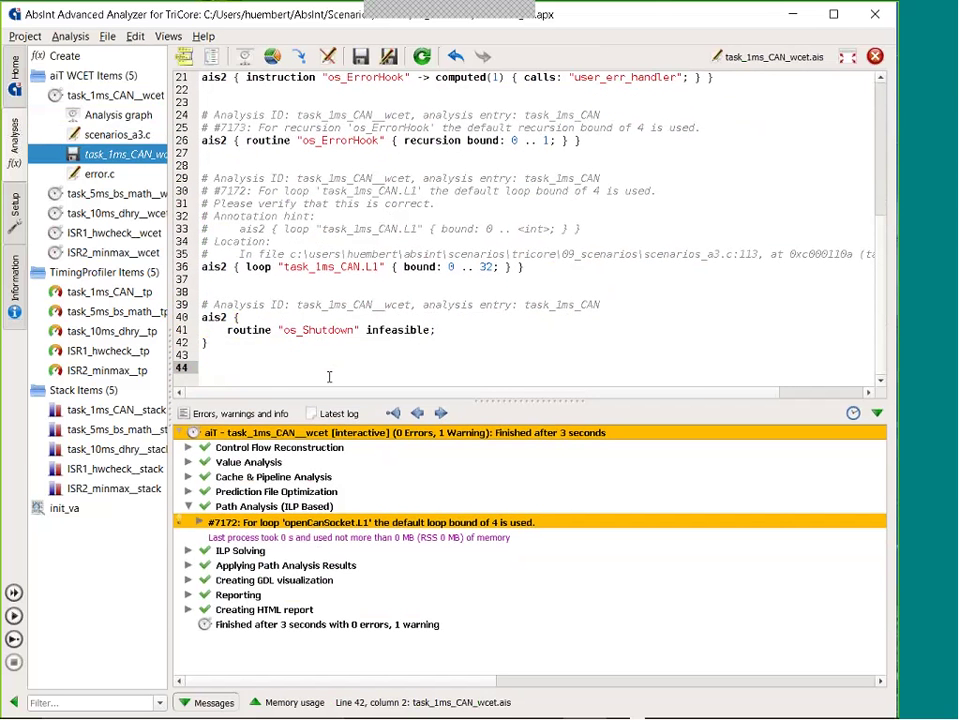
left_click(223, 367)
right_click(222, 367)
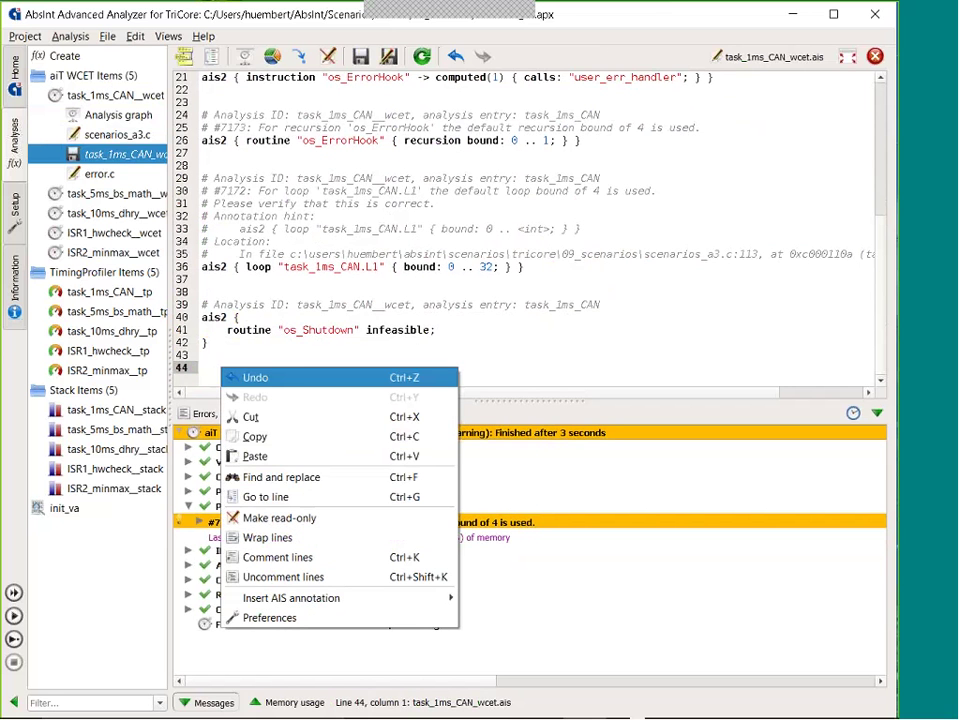
mouse_move(400, 598)
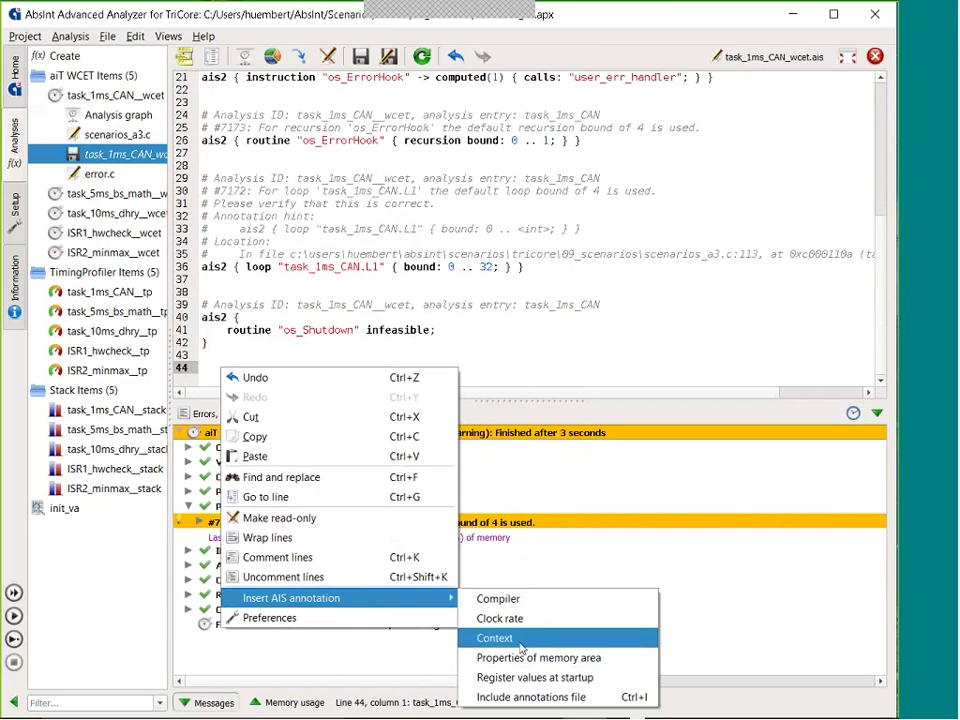
left_click(581, 356)
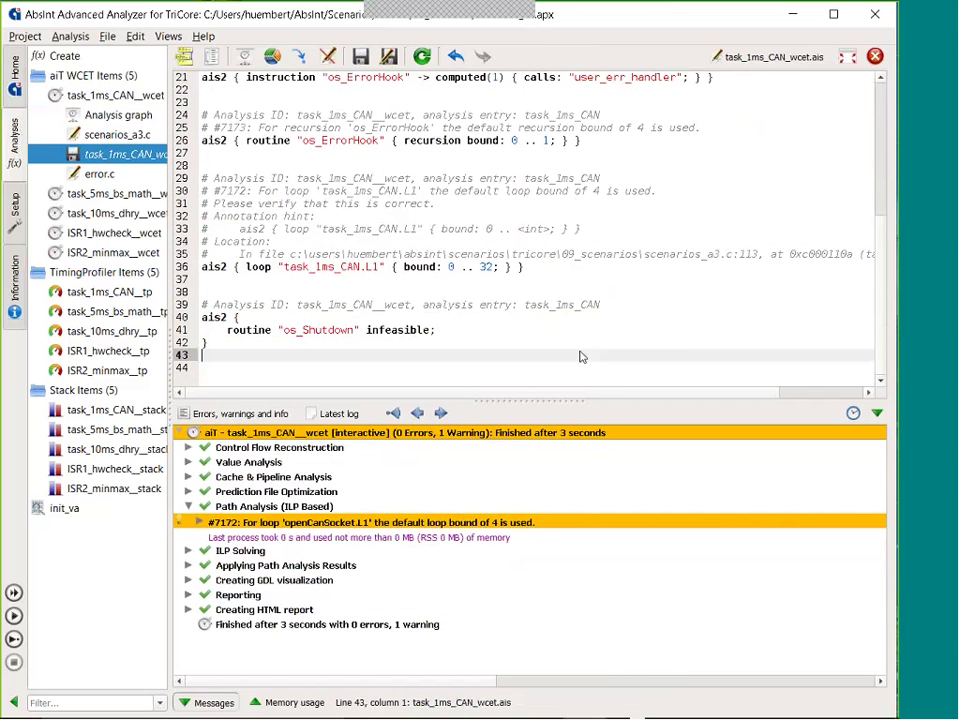
- Switch to the PowerPoint presentation and advance to the slide highlighting Loop Bound View in Statistics
left_click(540, 701)
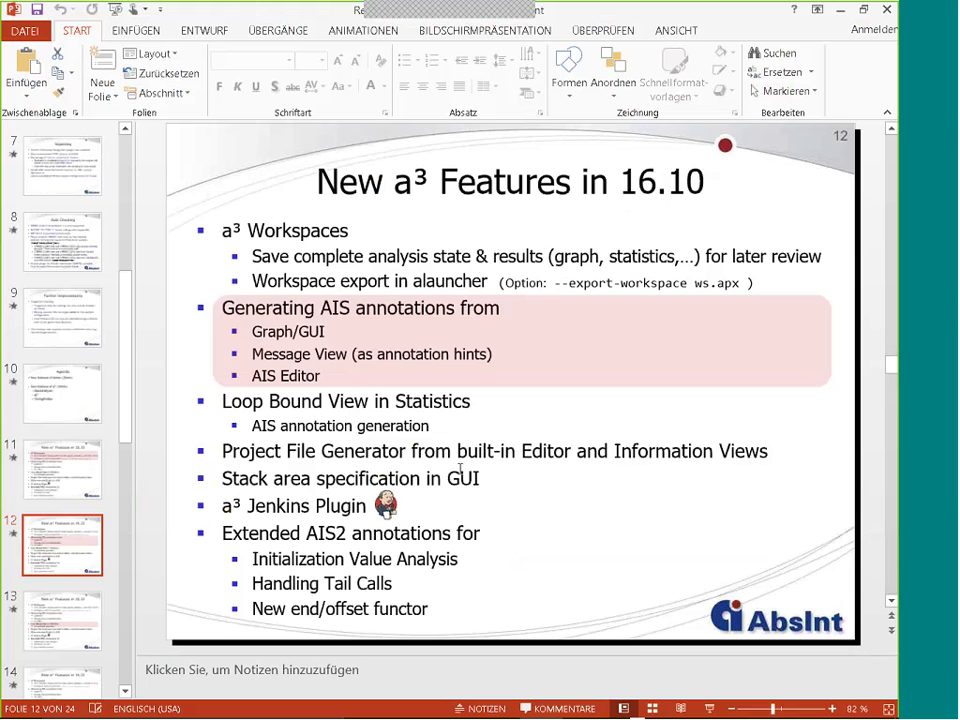
key("Page_Down")
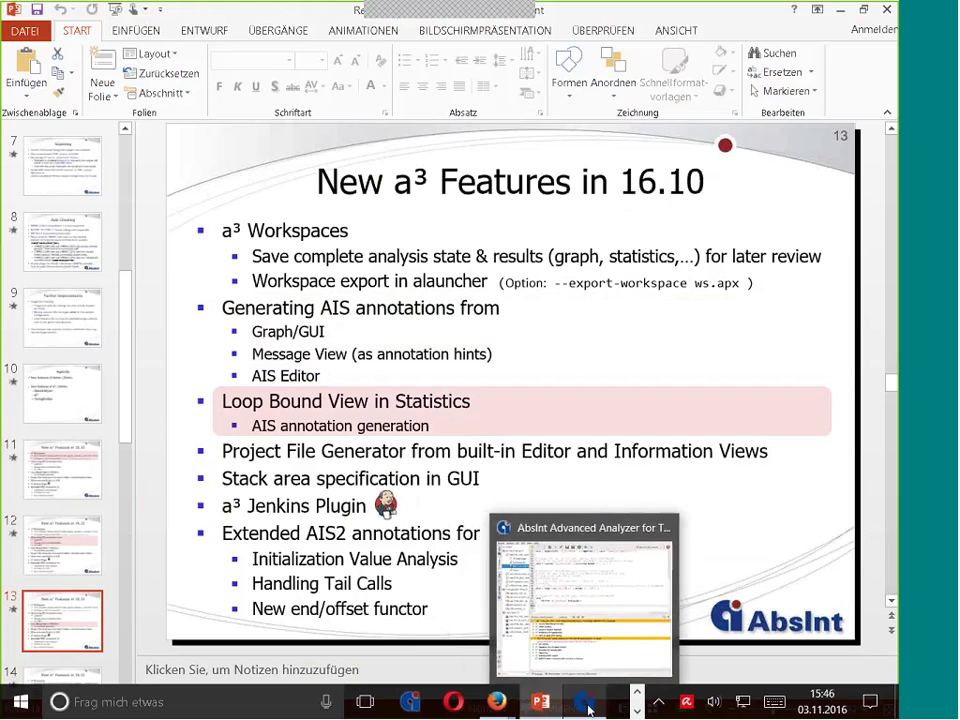
- Switch back to AbsInt Advanced Analyzer and display the loop bounds statistics of the task_1ms_CAN__wcet analysis
left_click(588, 708)
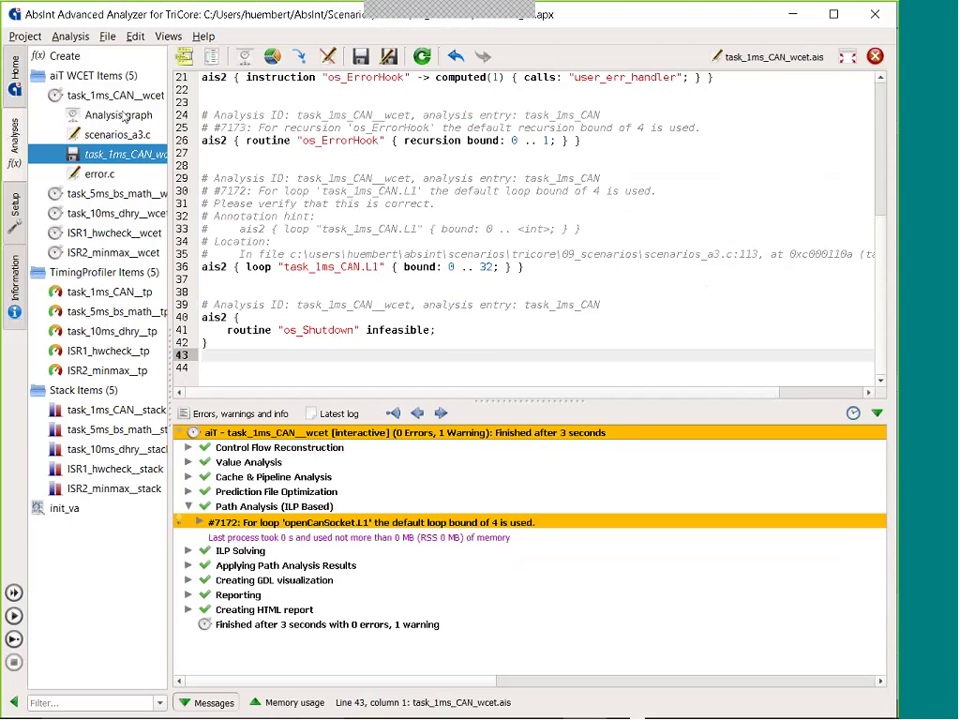
left_click(273, 58)
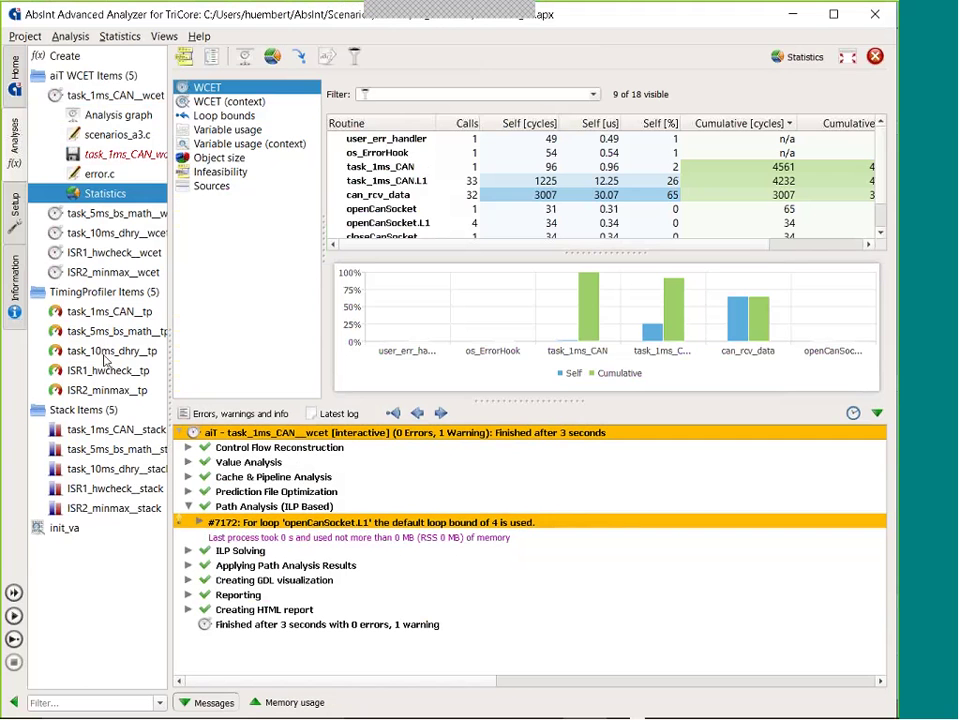
left_click(224, 118)
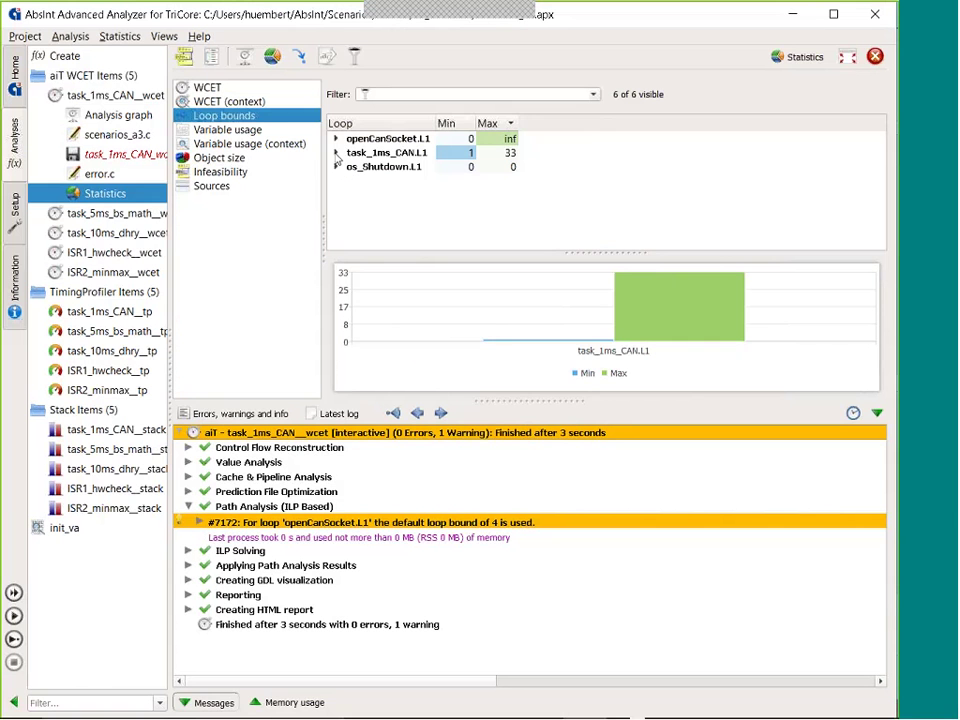
- Expand the contexts of loop task_1ms_CAN.L1, widen the loop column, and generate a loop bounds annotation for openCanSocket.L1
left_click(337, 152)
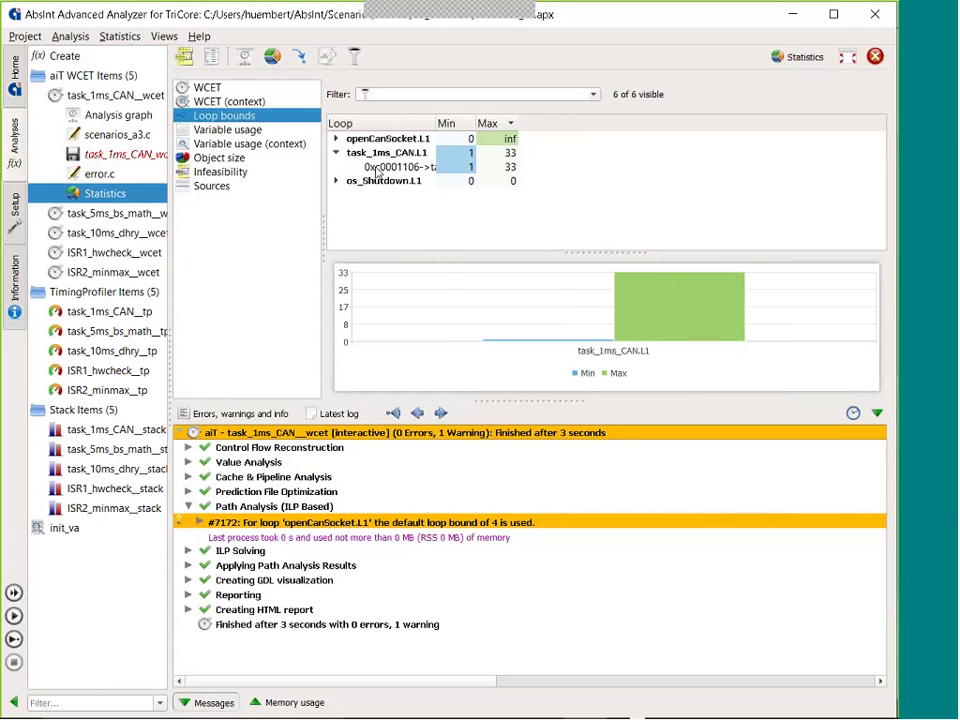
double_click(436, 123)
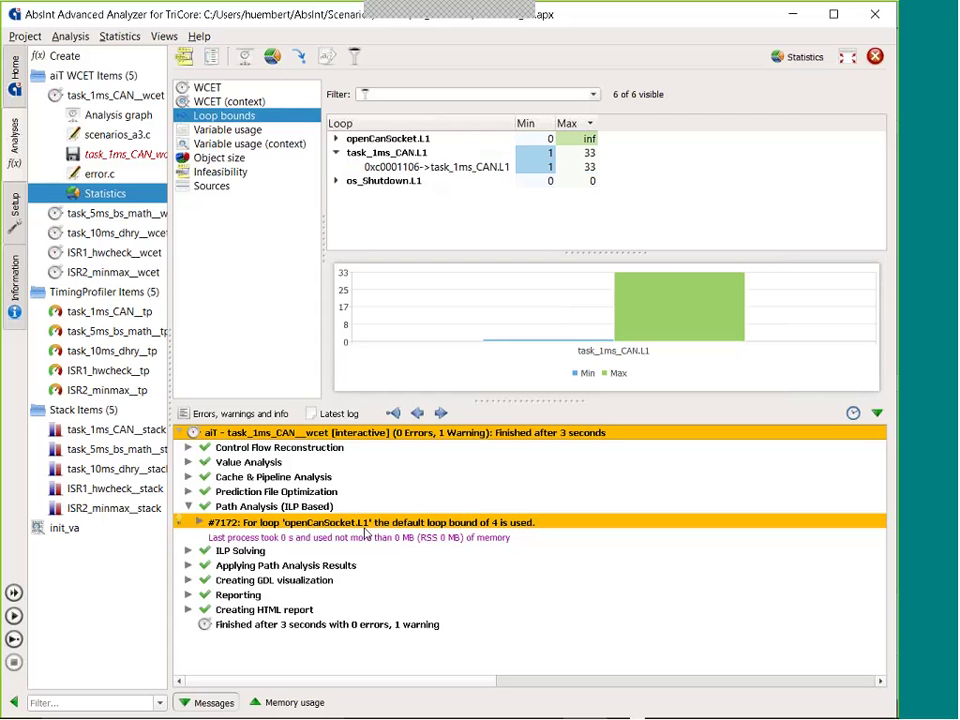
right_click(374, 139)
mouse_move(397, 140)
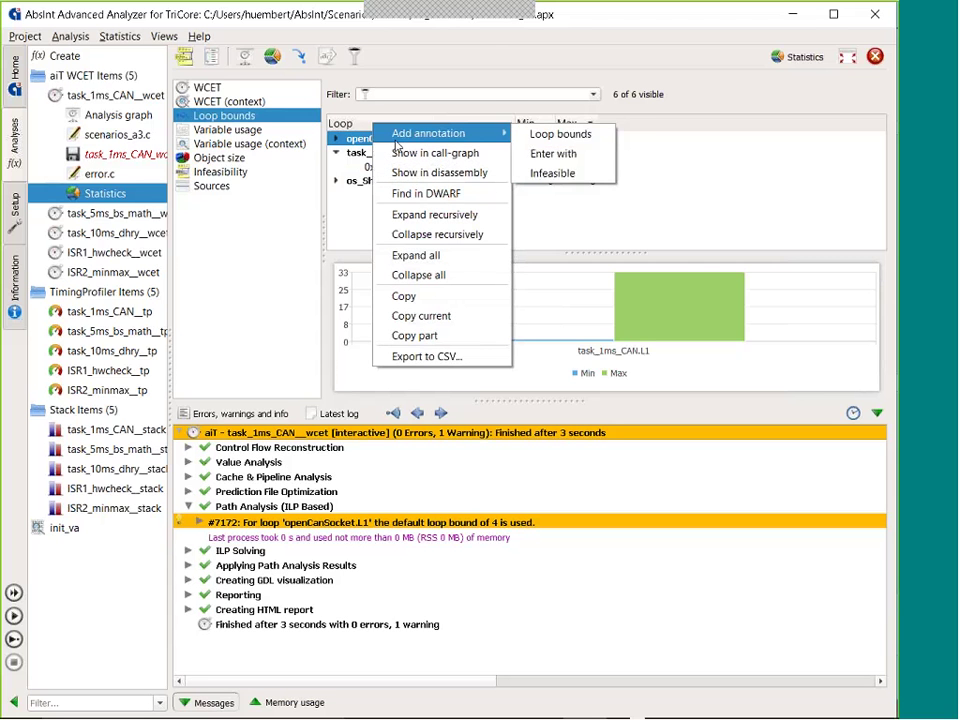
left_click(556, 134)
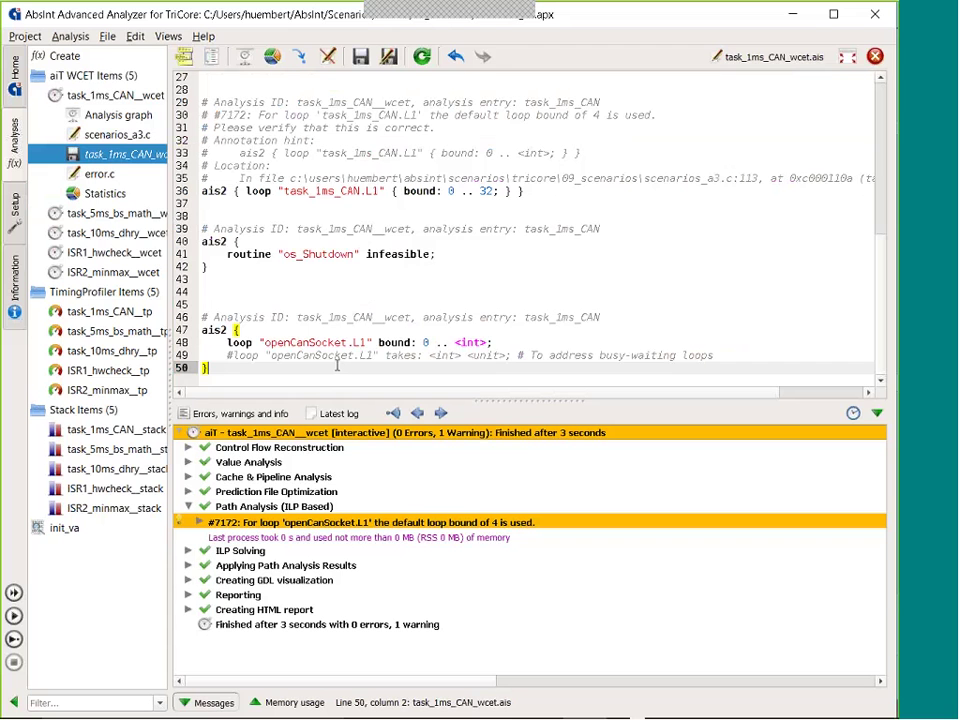
- Comment out the openCanSocket.L1 bound line in the generated annotation and uncomment its takes line
left_click(226, 343)
type("#")
key("Down")
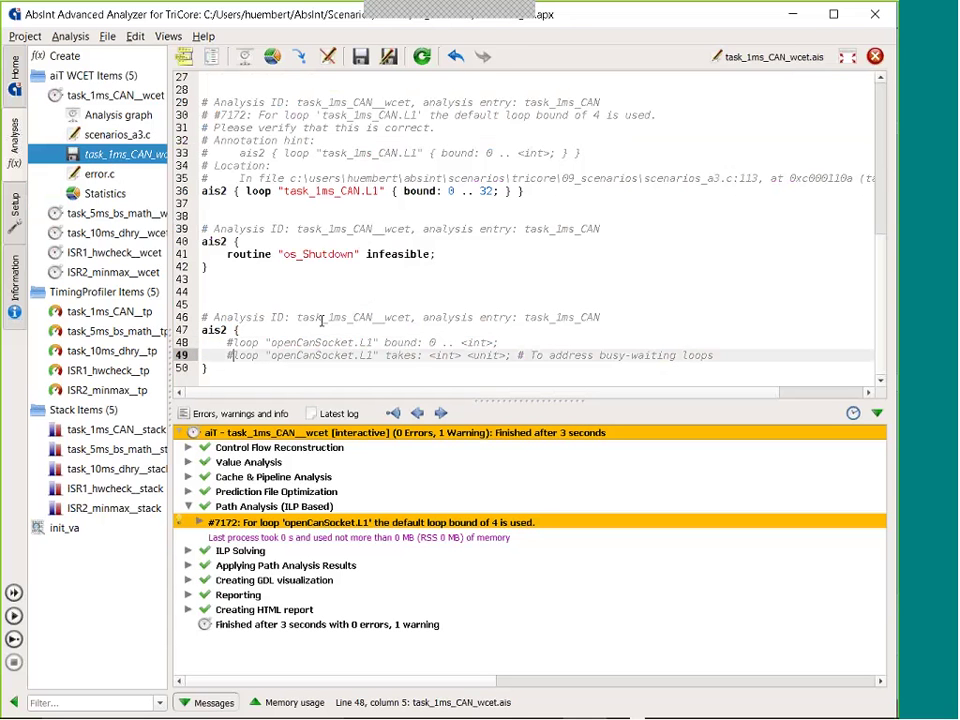
key("BackSpace")
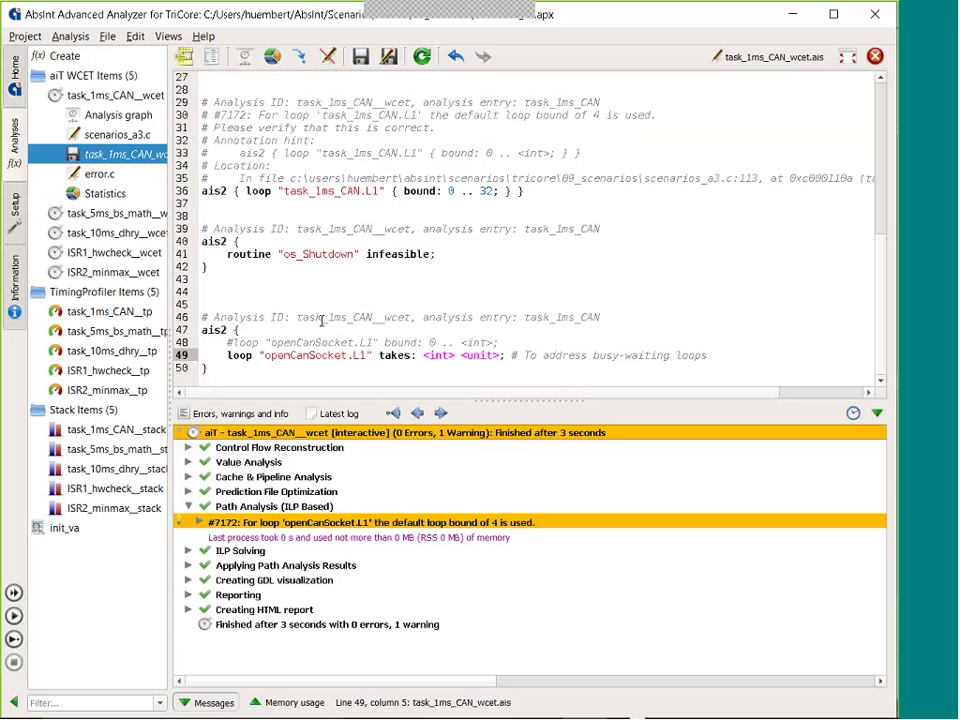
- Fill in the openCanSocket.L1 takes annotation with a value of 5 and the unit us
double_click(443, 360)
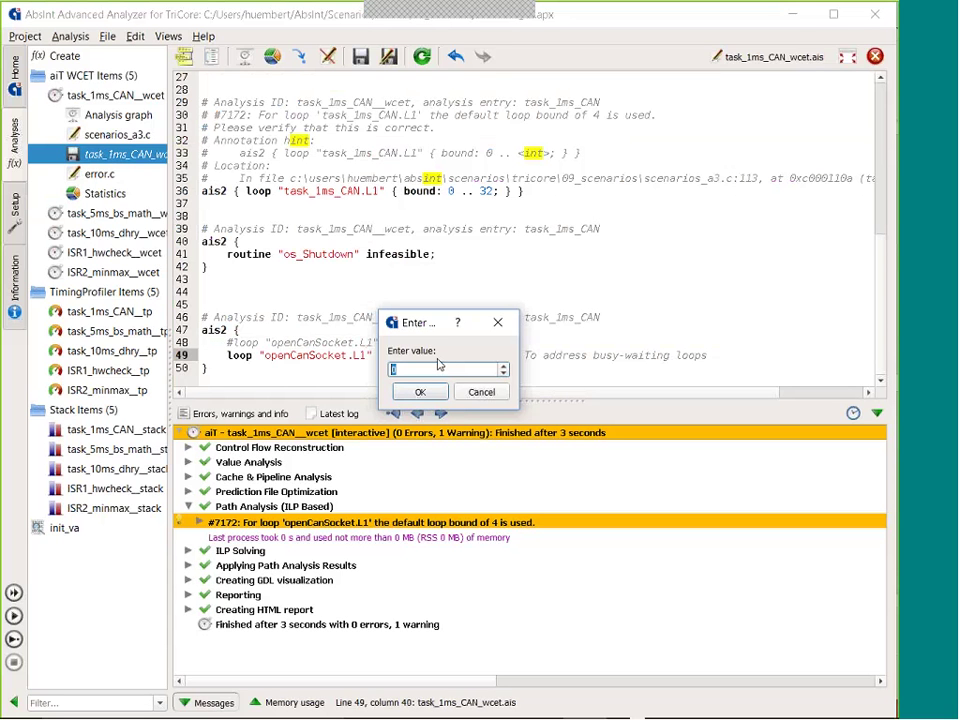
type("5")
left_click(420, 392)
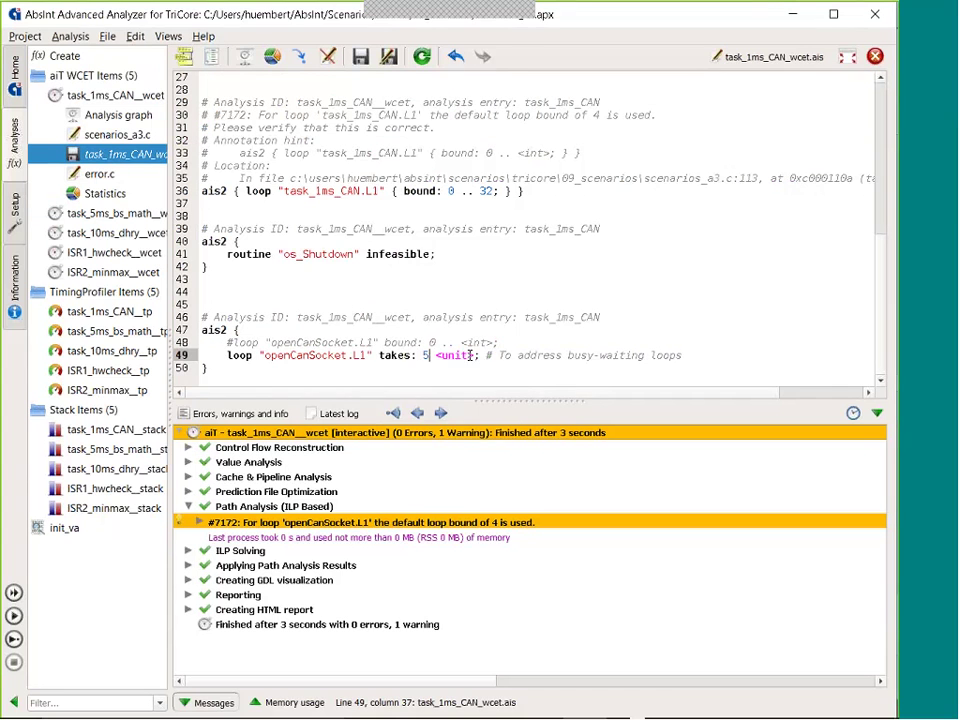
double_click(469, 355)
left_click(452, 369)
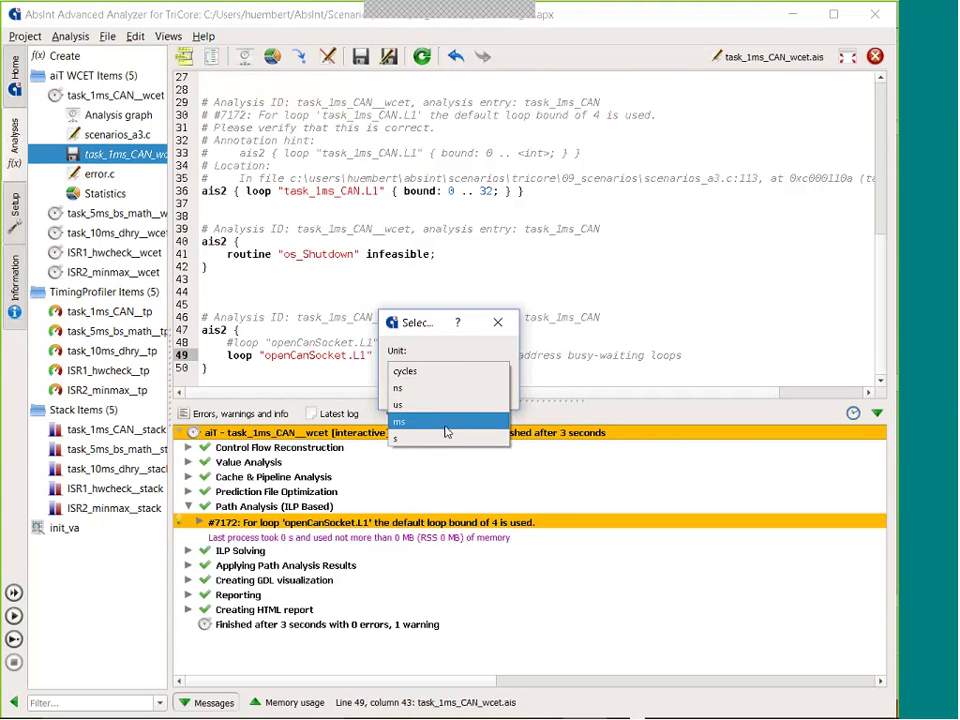
left_click(440, 404)
left_click(424, 392)
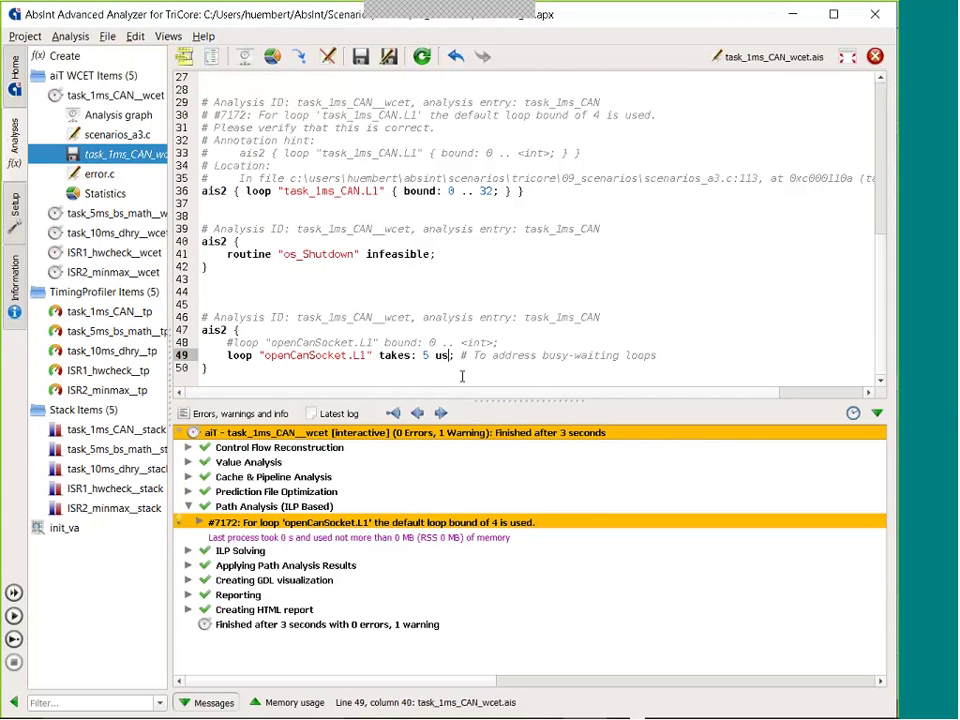
- Save the AIS file and rerun the task_1ms_CAN__wcet analysis to view its updated analysis graph
key("ctrl+s")
key("F5")
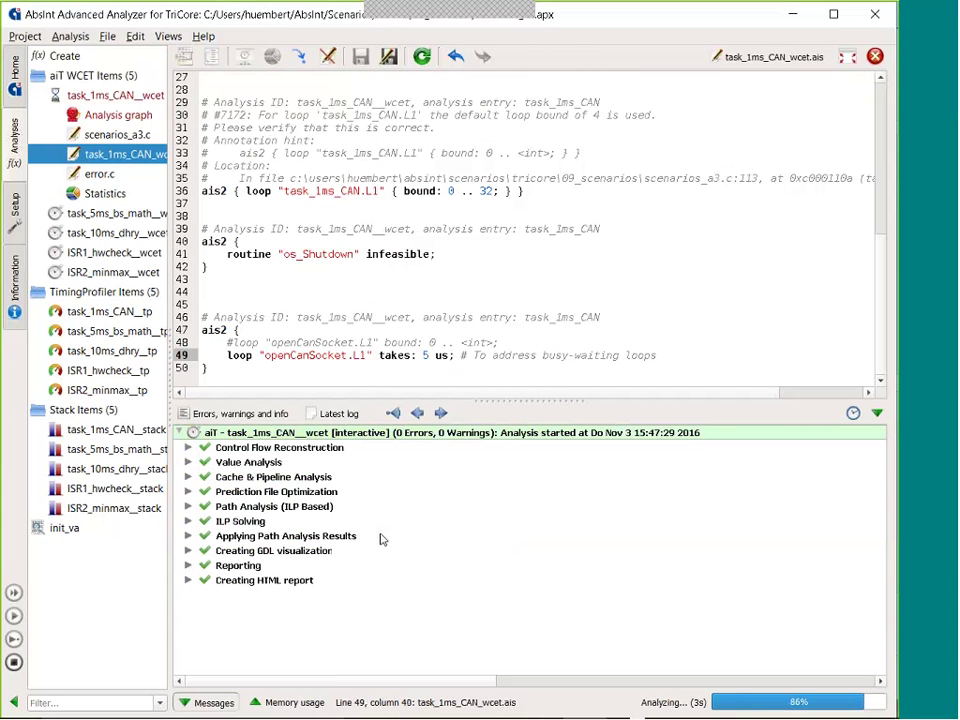
left_click_drag(495, 342, 596, 283)
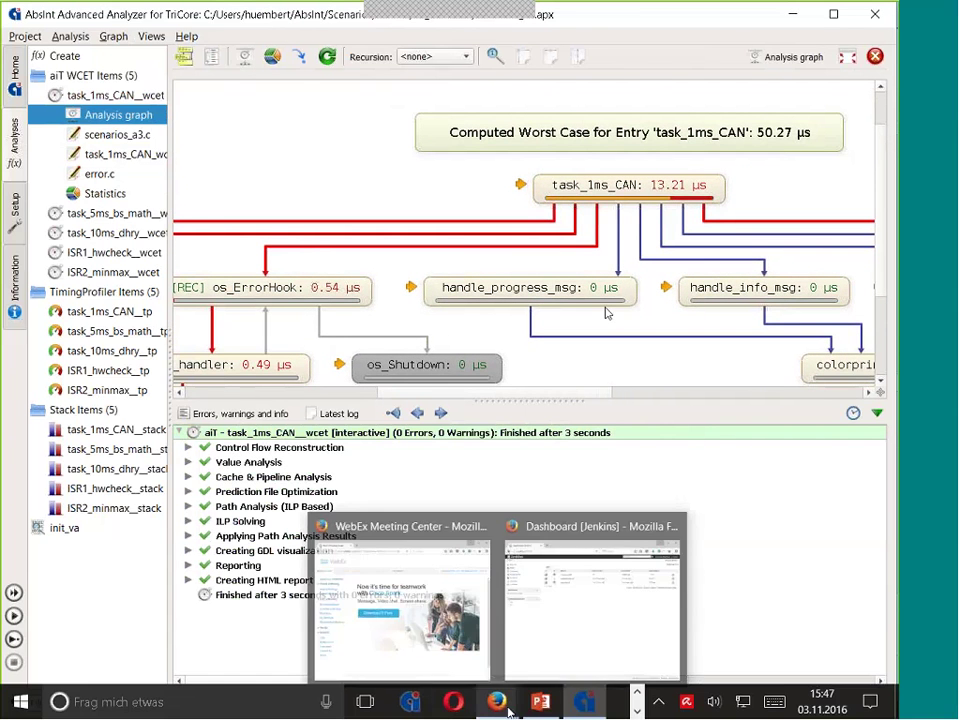
- Switch to the PowerPoint presentation and advance to the slide highlighting Project File Generator from built-in Editor and Information Views
left_click(547, 705)
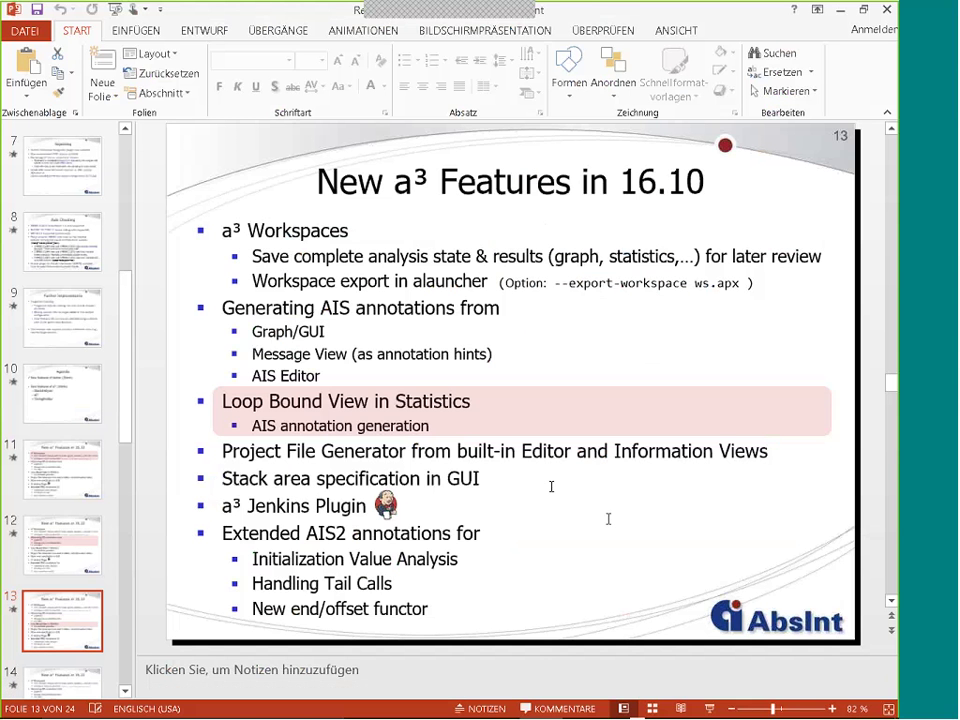
key("Page_Down")
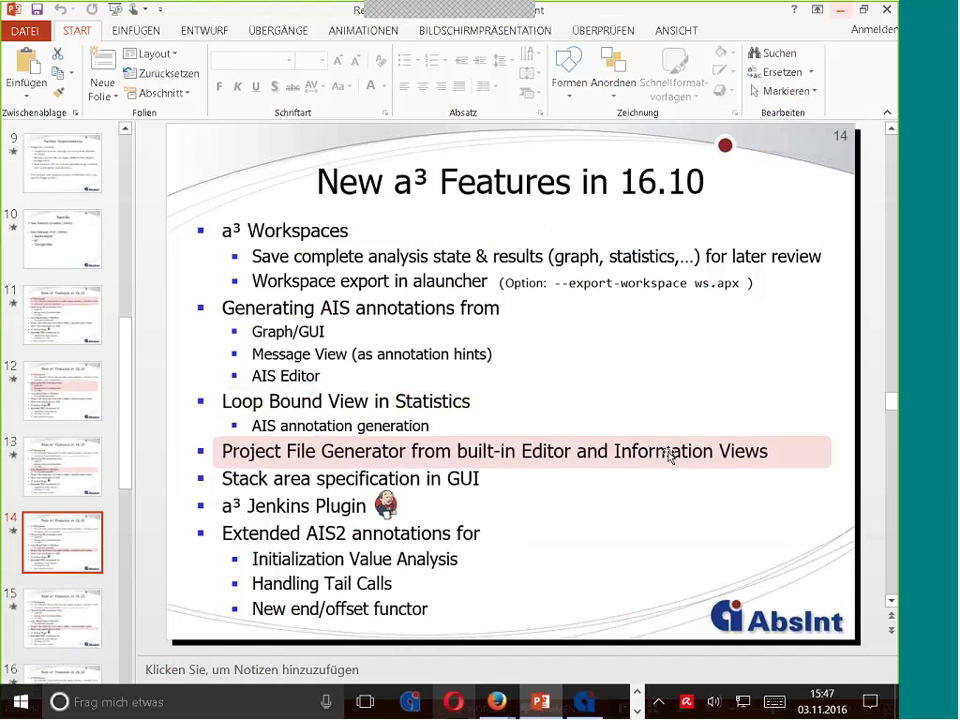
- Switch back to AbsInt Advanced Analyzer, extract the symbol information, and filter the symbols by "task"
key("alt+Tab")
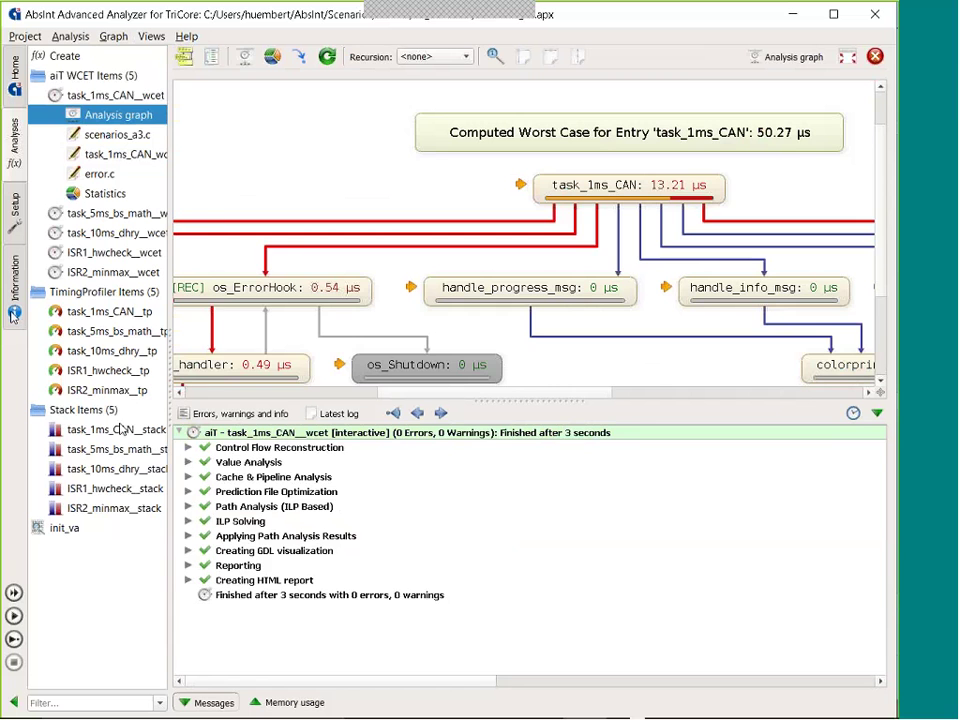
left_click(14, 313)
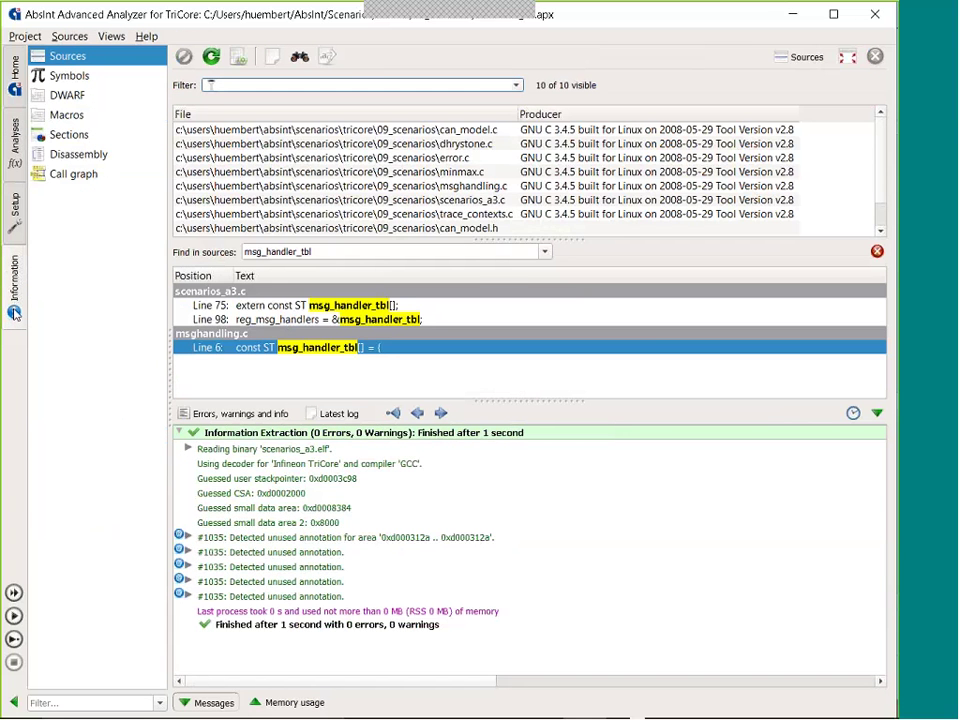
left_click(69, 75)
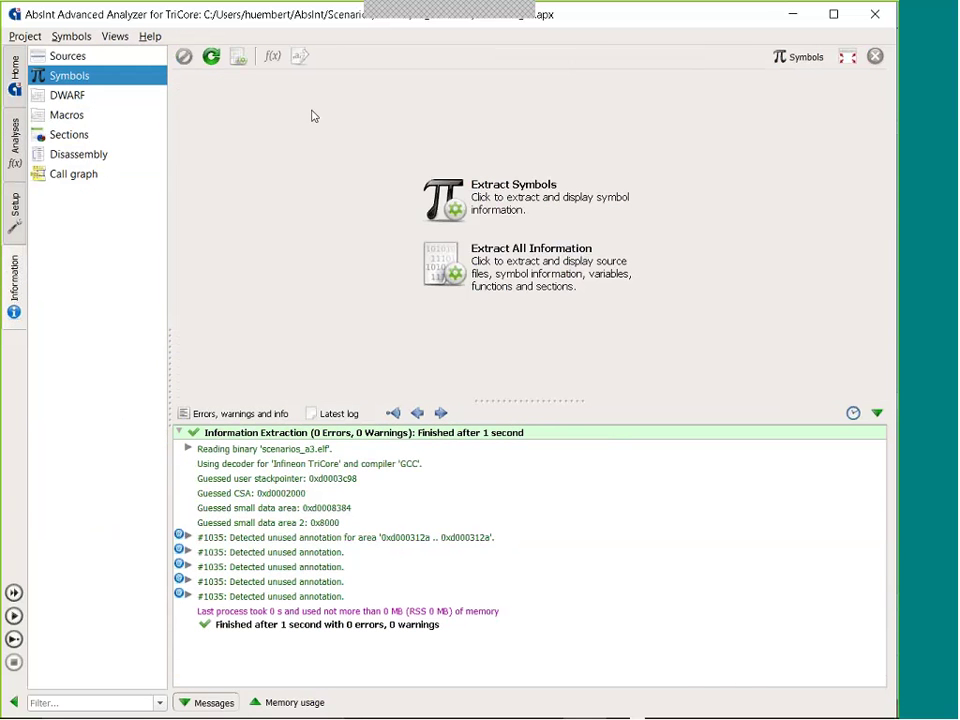
left_click(517, 201)
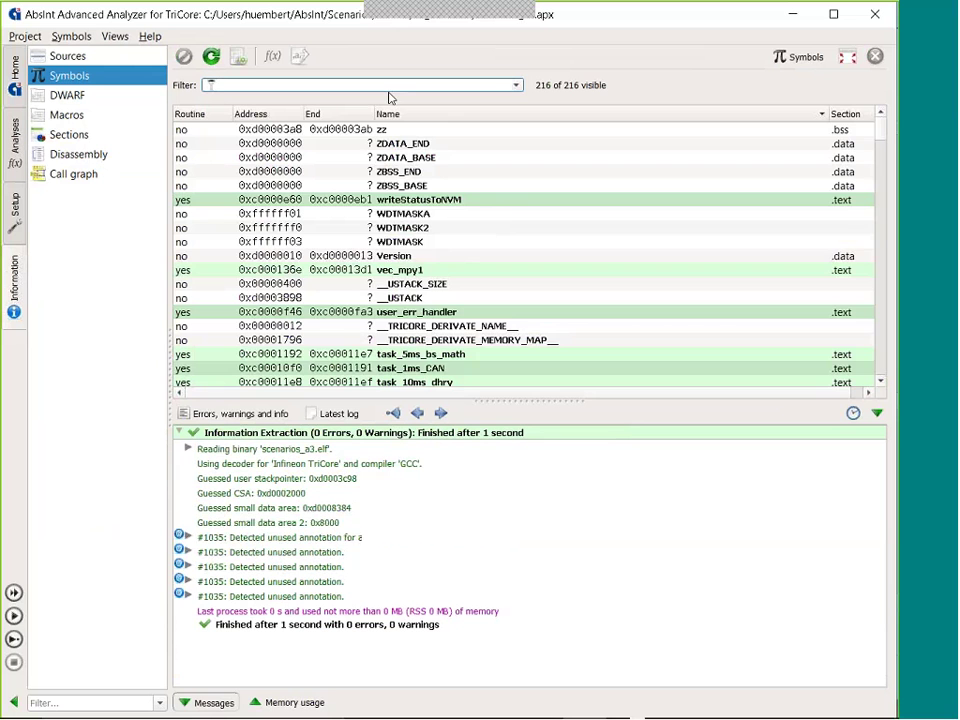
type("task")
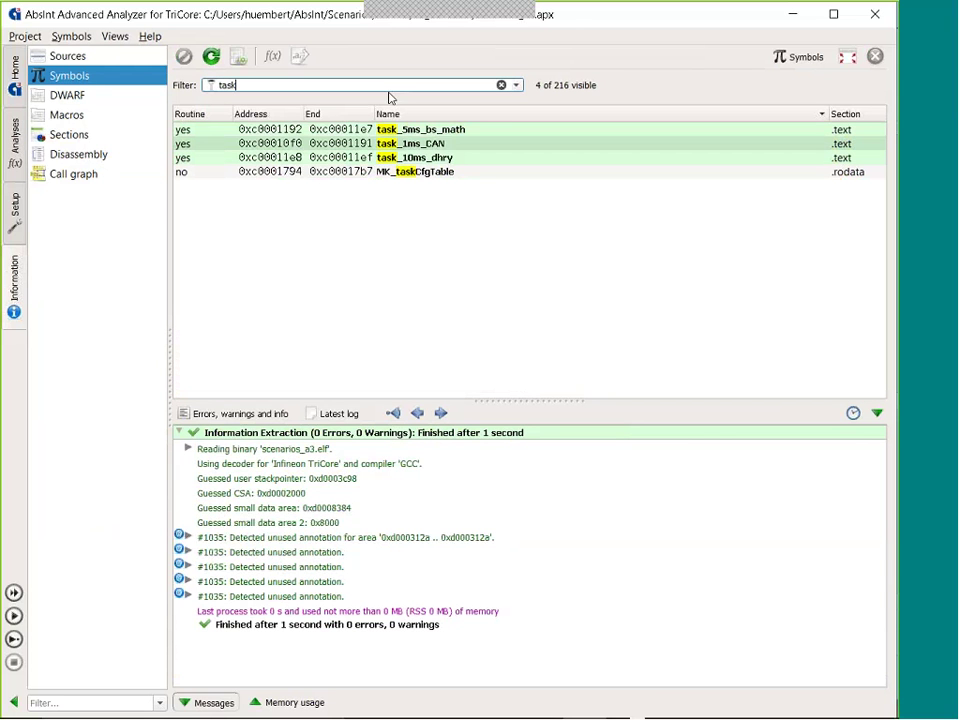
- Start creating TimingProfiler analyses for the routines task_5ms_bs_math, task_1ms_CAN and task_10ms_dhry
left_click_drag(392, 129, 405, 160)
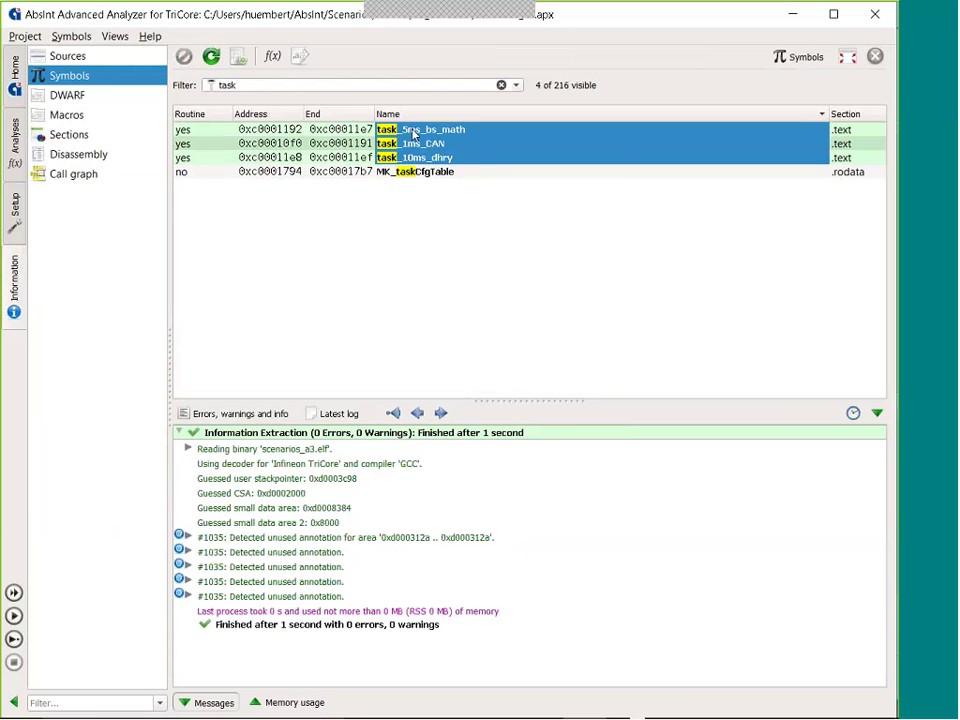
right_click(475, 161)
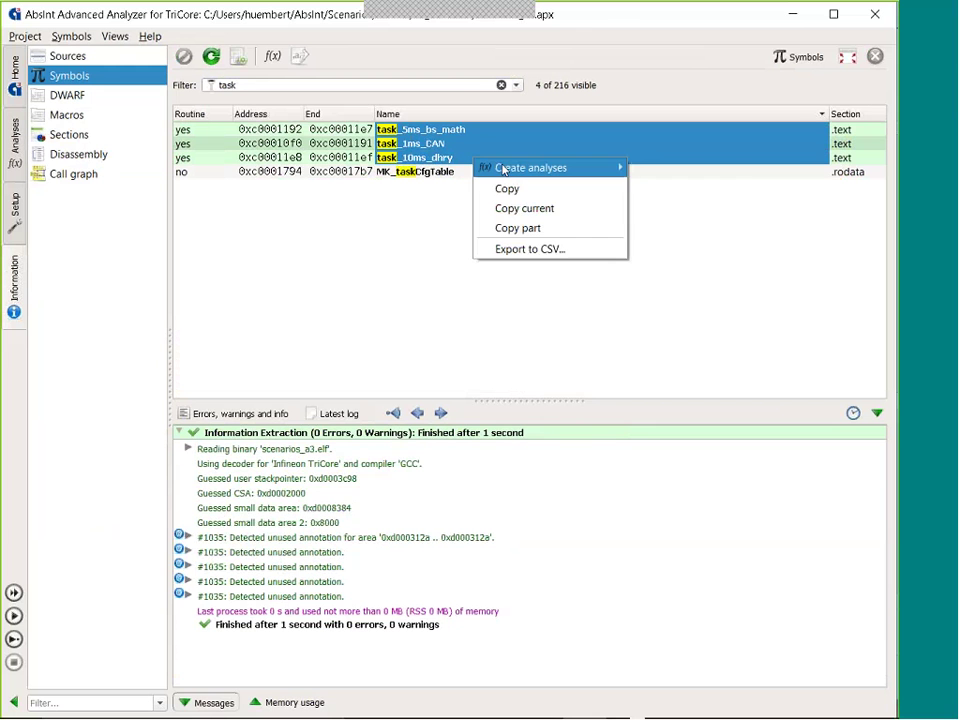
mouse_move(520, 171)
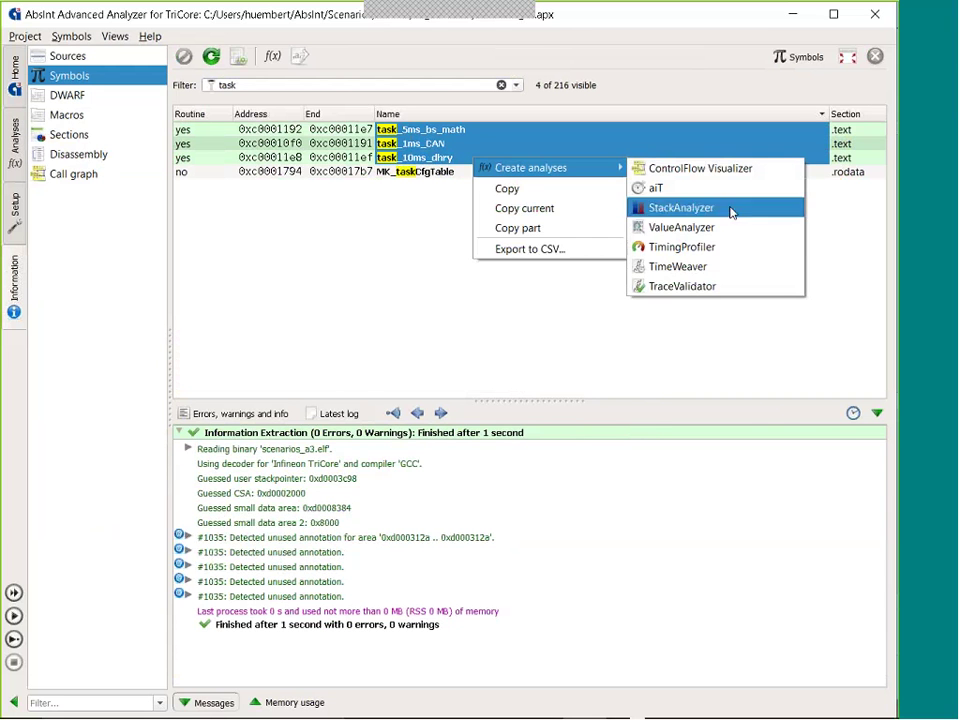
left_click(727, 248)
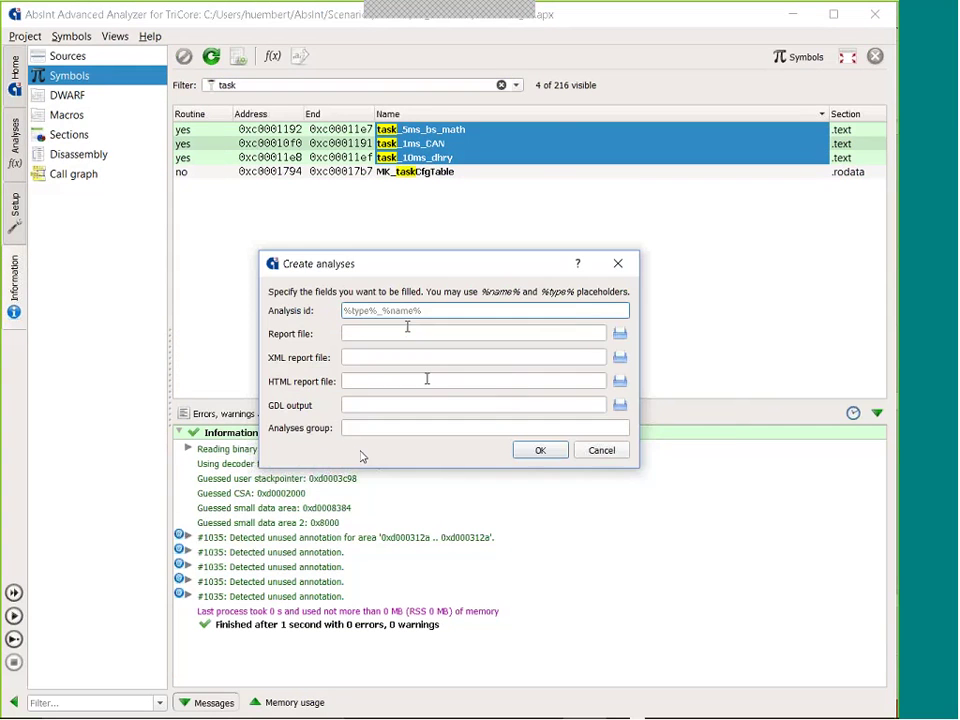
left_click_drag(442, 264, 448, 261)
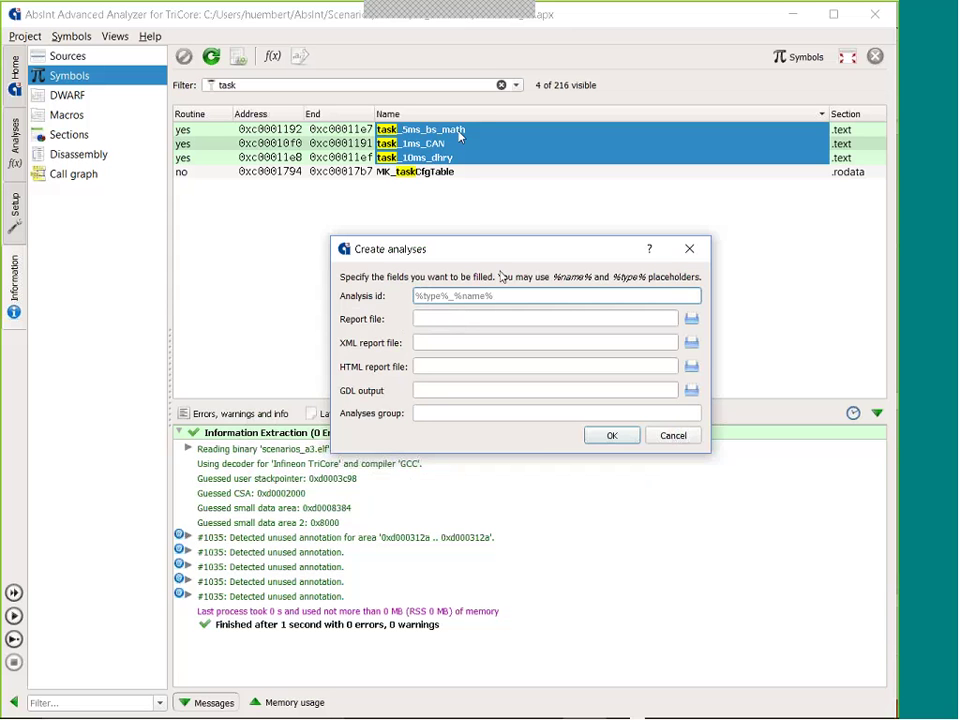
- Create the analyses with report file %name%_report.txt and XML report file %name%_report.xml
left_click(444, 321)
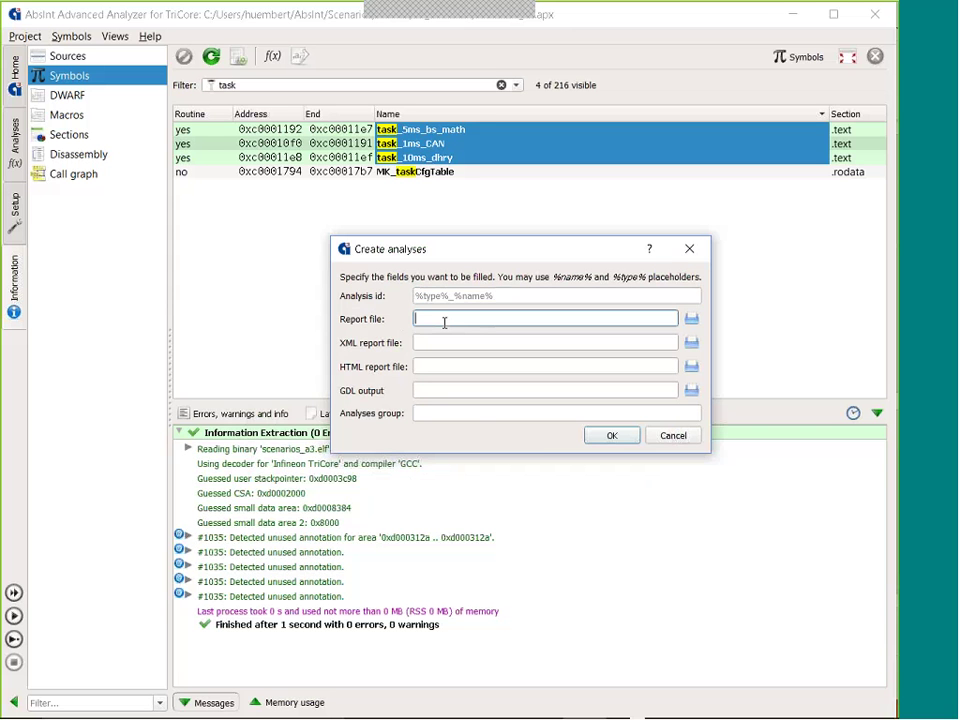
type("%name%_report.txt")
left_click_drag(505, 321, 370, 329)
key("ctrl+c")
left_click(445, 343)
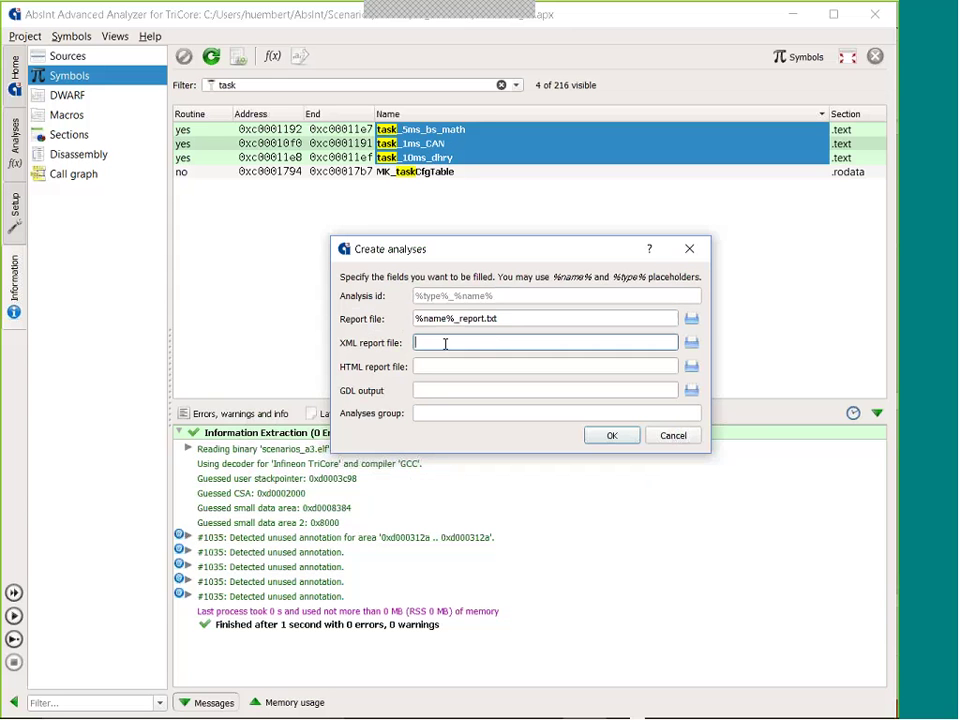
key("ctrl+v")
key("BackSpace")
key("BackSpace")
type("xml")
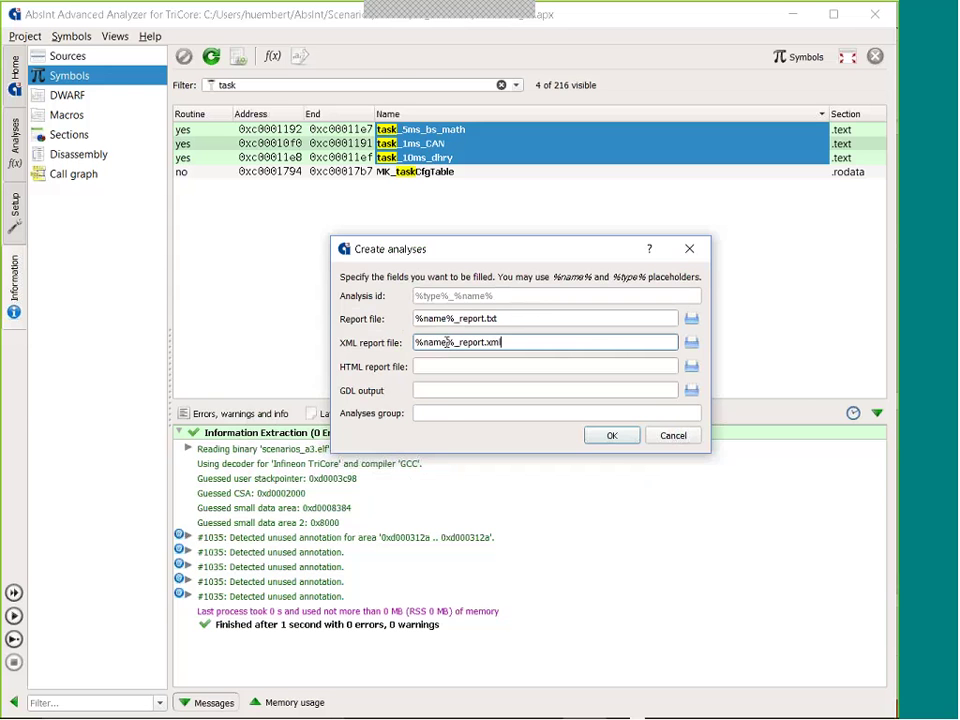
left_click(612, 435)
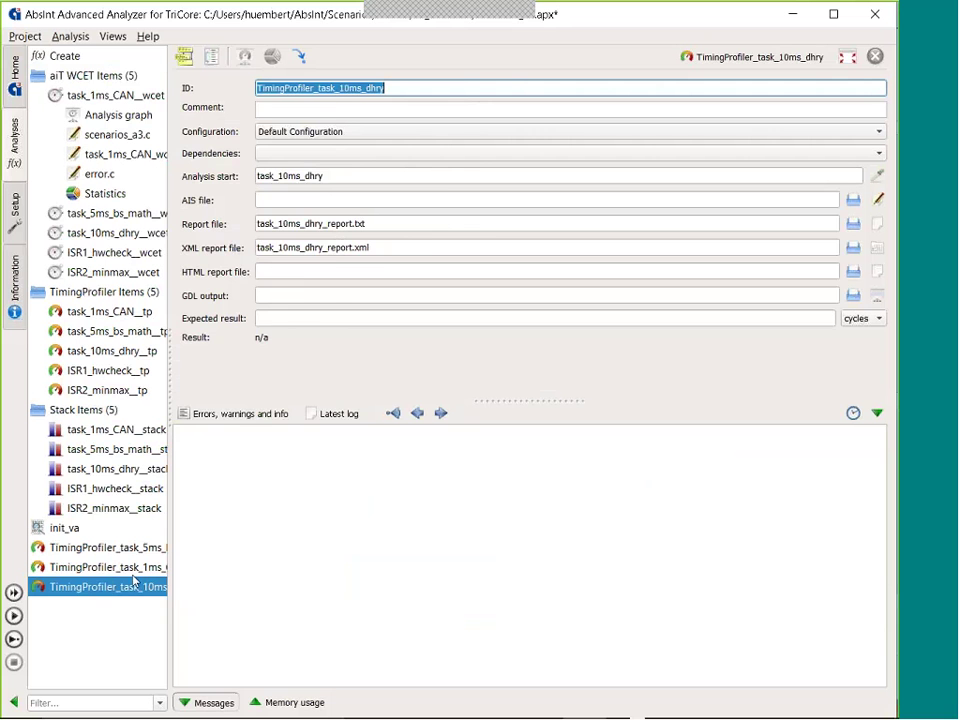
- Widen the analysis list and examine the report file settings of the TimingProfiler_task_5ms_bs_math analysis
left_click_drag(169, 561, 299, 552)
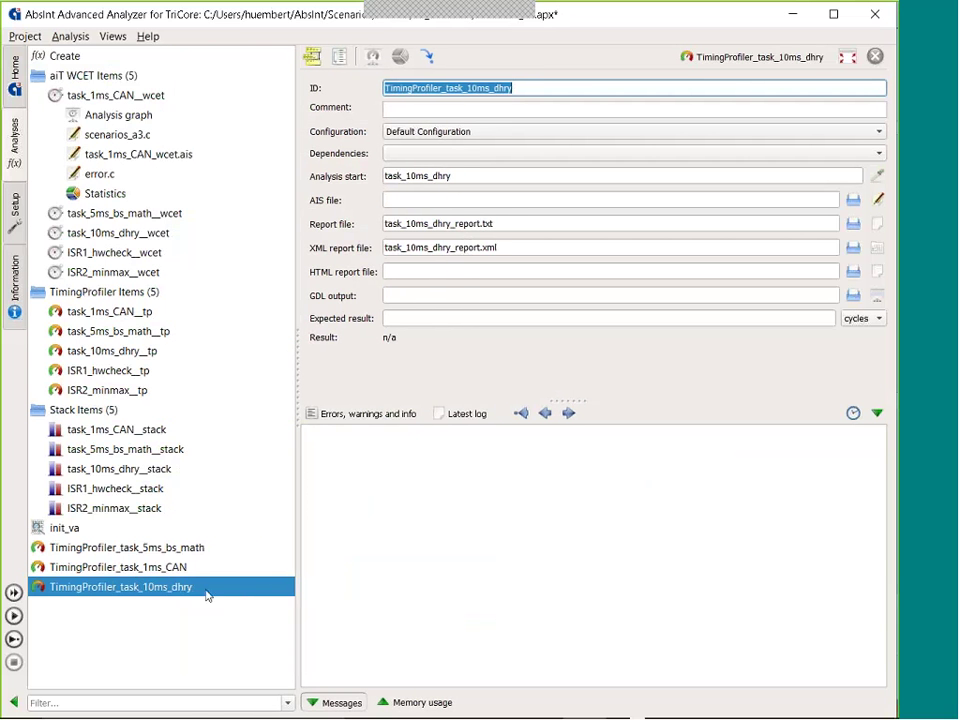
left_click(203, 553)
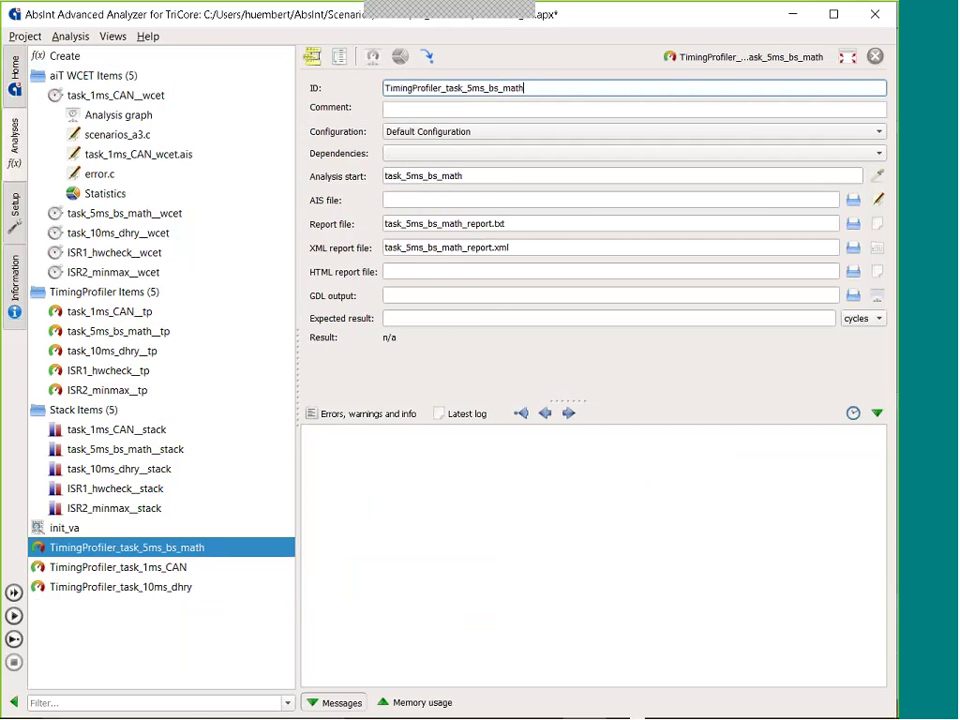
left_click_drag(530, 224, 580, 240)
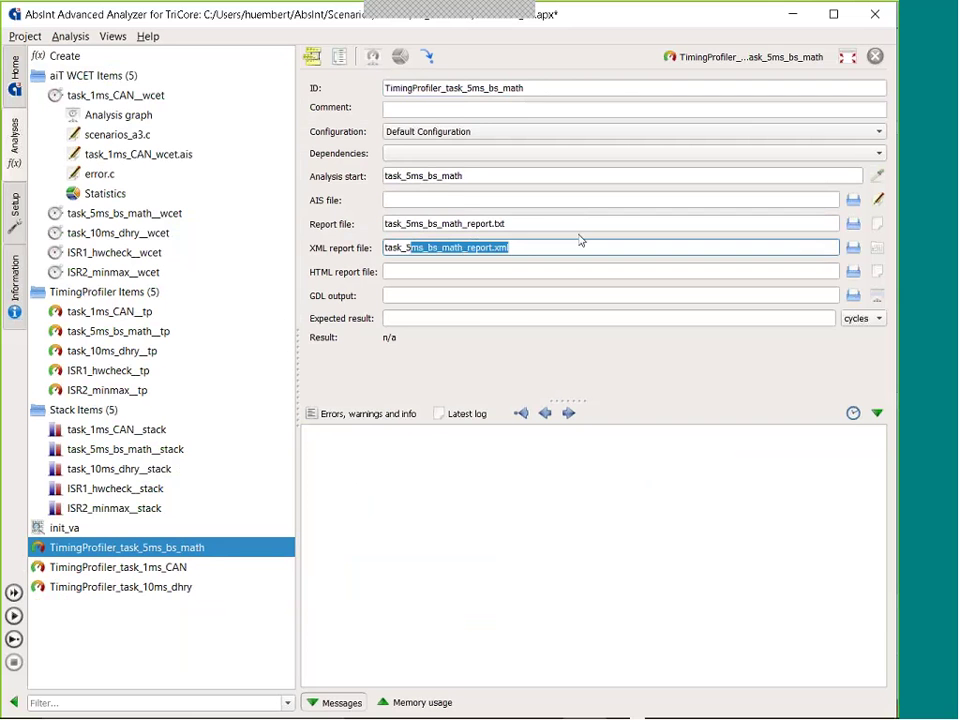
left_click(579, 236)
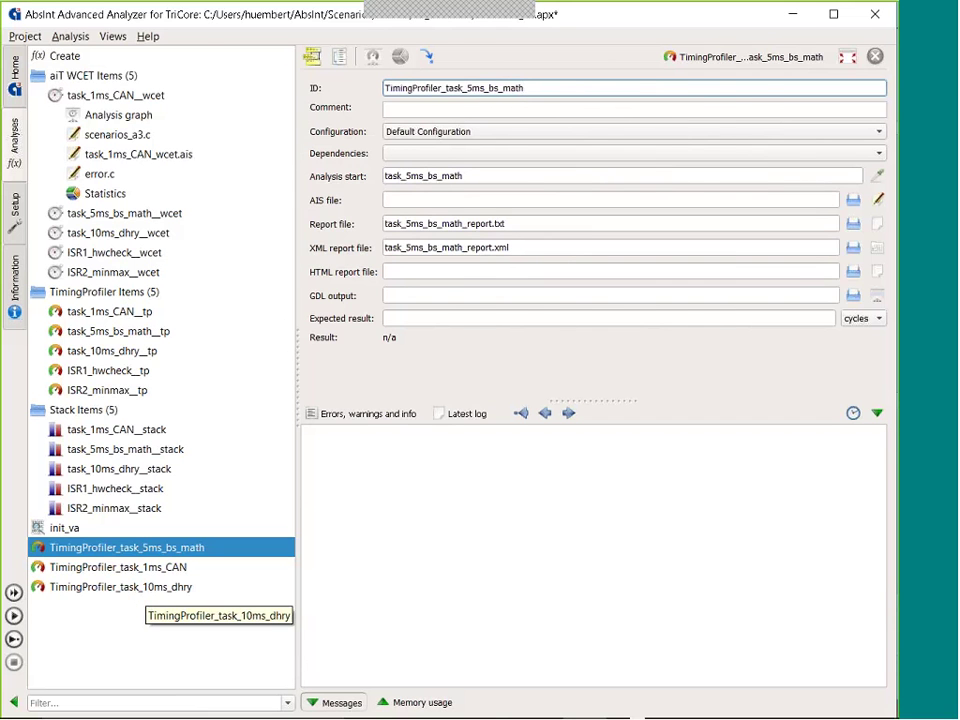
- Append blank lines after the last annotation in task_1ms_CAN_wcet.ais
left_click(171, 156)
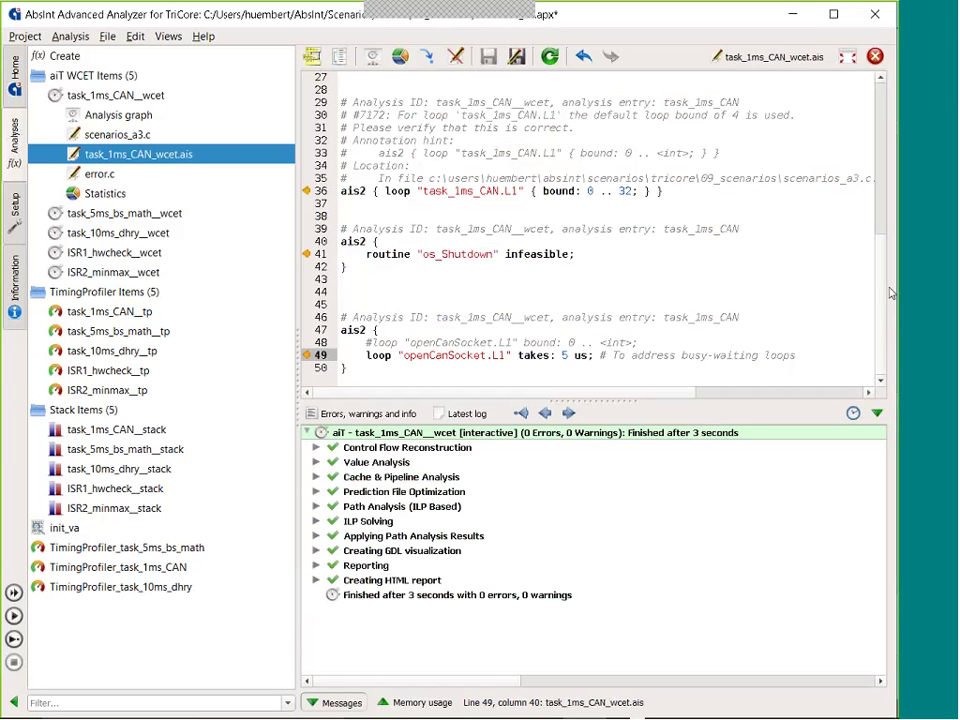
left_click(686, 372)
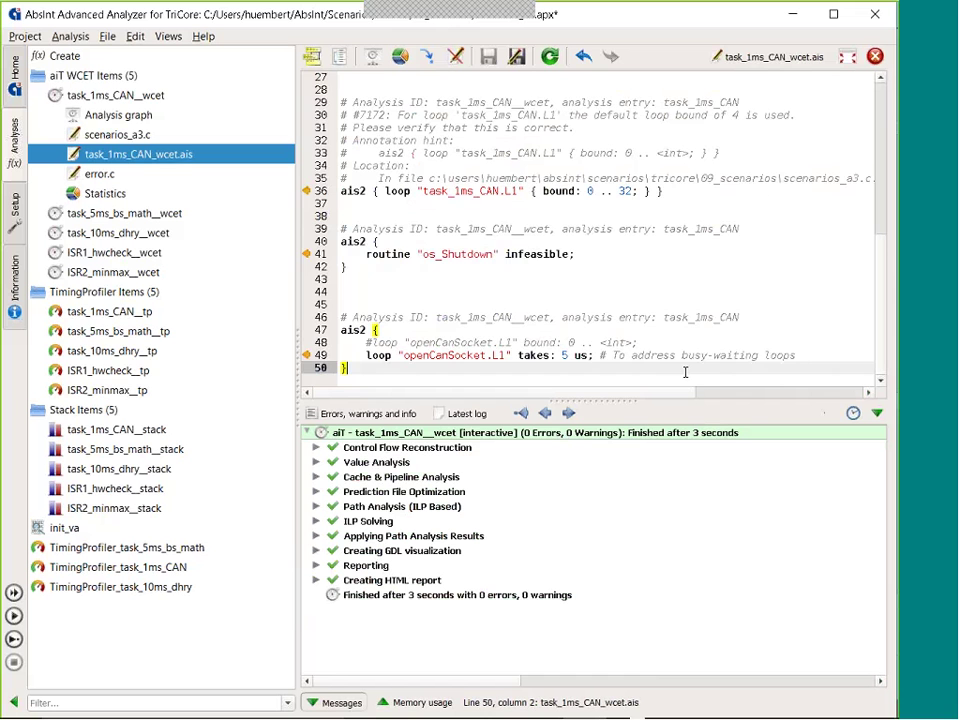
key("Return")
key("Return")
key("Return")
key("Return")
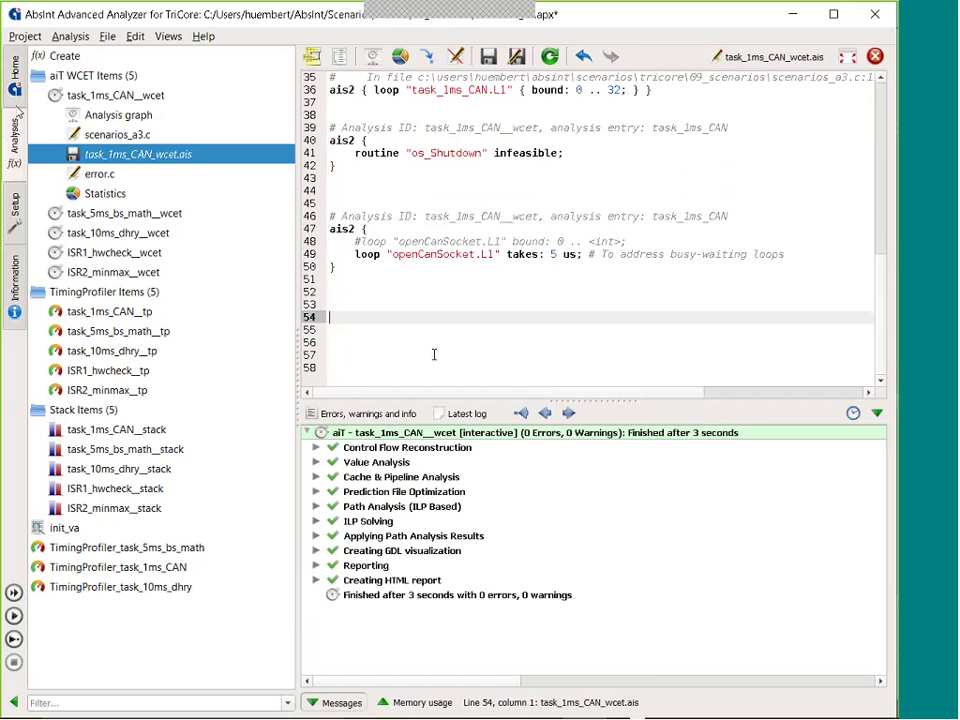
- Copy the five aiT WCET rows from the project overview and paste them below the last annotation in task_1ms_CAN_wcet.ais
left_click(15, 79)
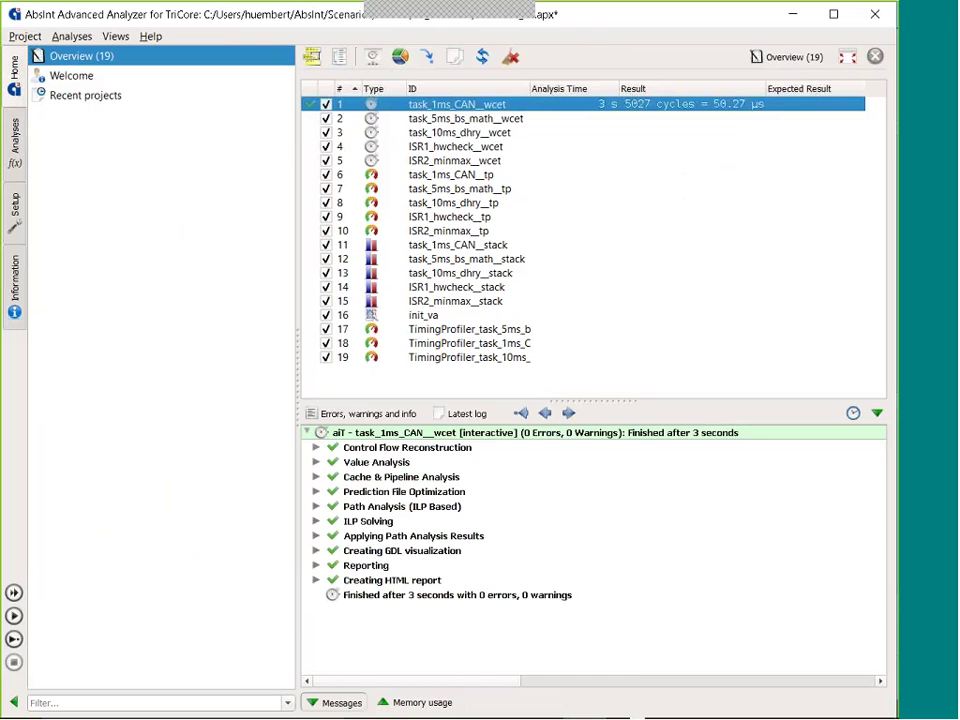
left_click(460, 161, "shift")
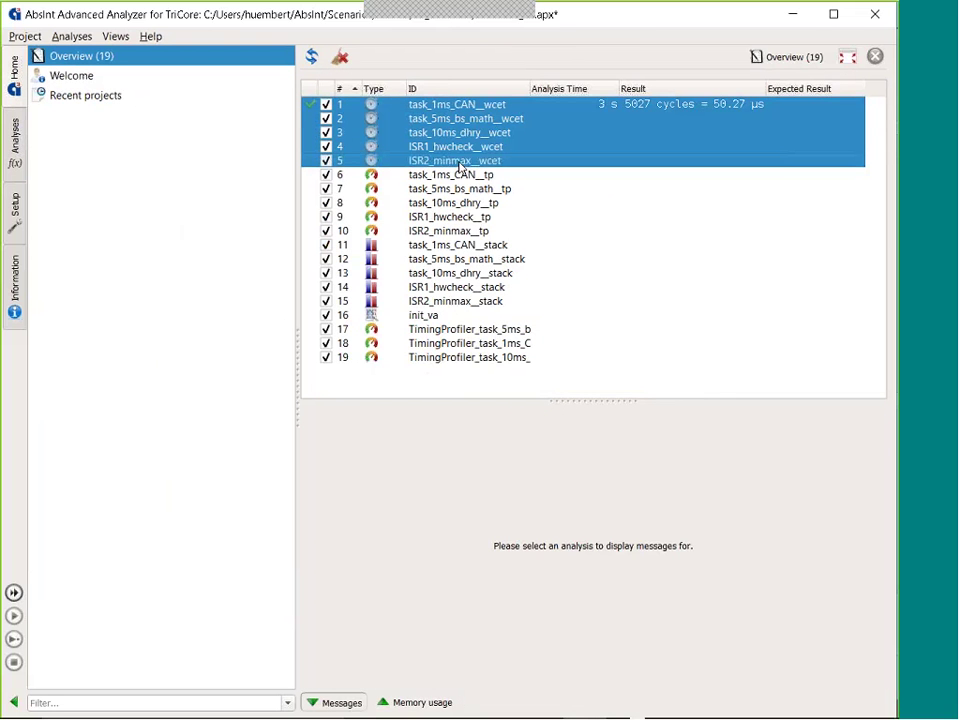
left_click(456, 104)
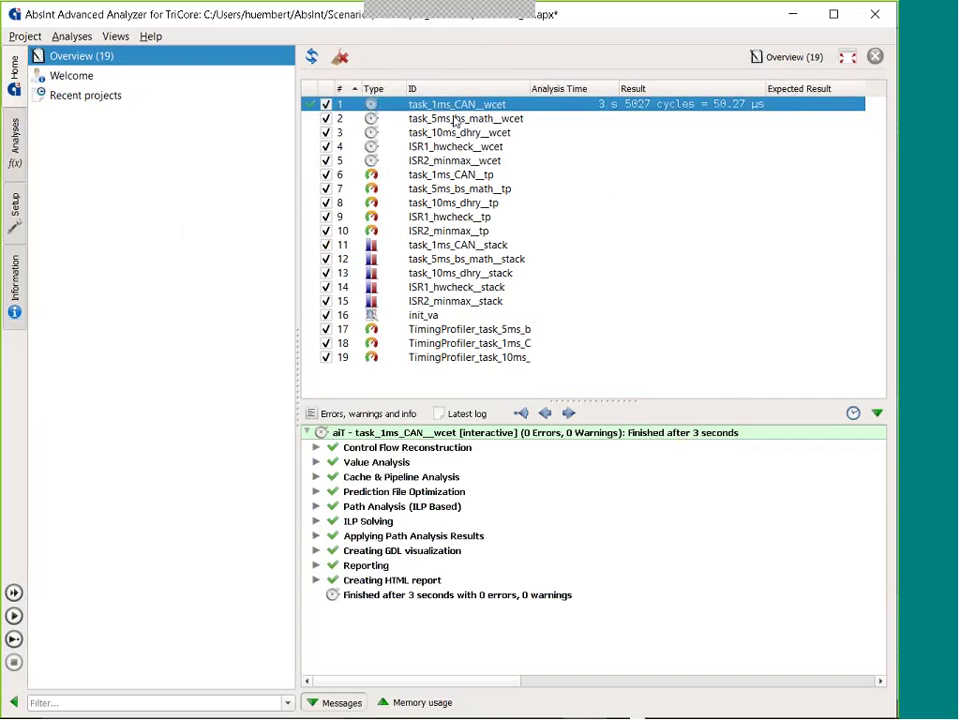
left_click(15, 166)
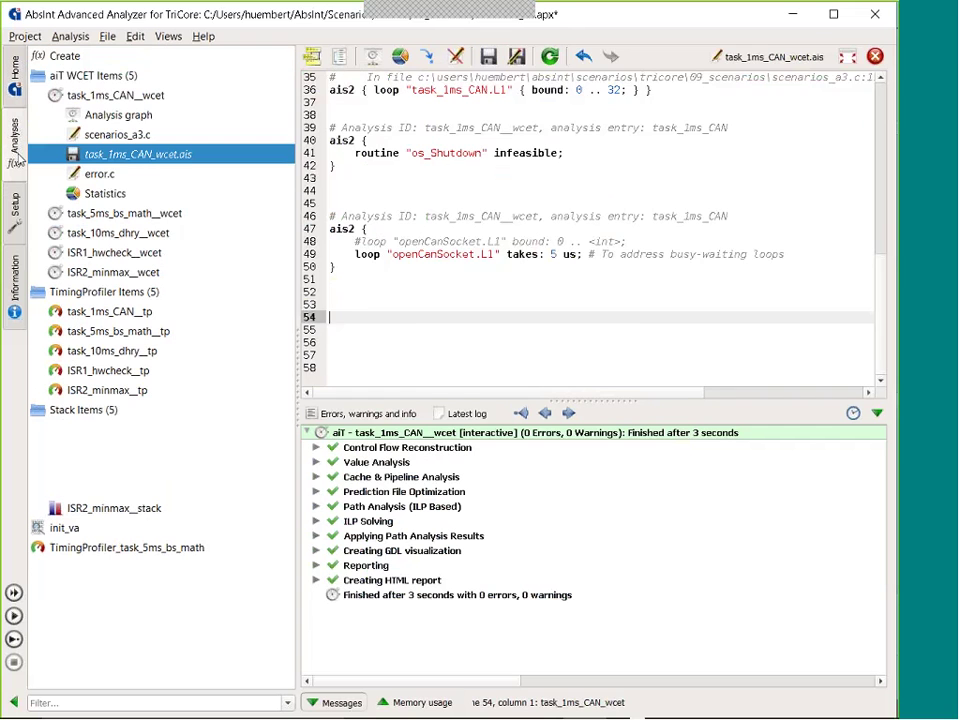
left_click(418, 311)
type("1\ttask_1ms_CAN__wcet\t3 s\t5027 cycles = 50.27 µs 2\ttask_5ms_bs_math__wcet 3\ttask_10ms_dhry__wcet 4\tISR1_hwcheck__wcet 5\tISR2_minmax__wcet")
scroll(552, 328, "down", 1)
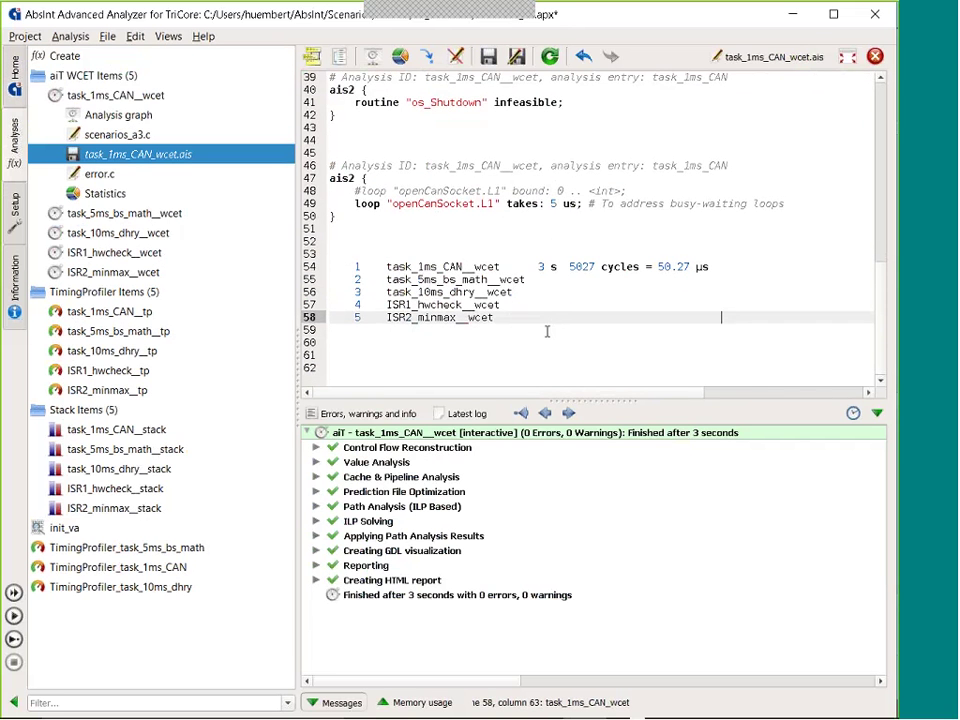
left_click(349, 343)
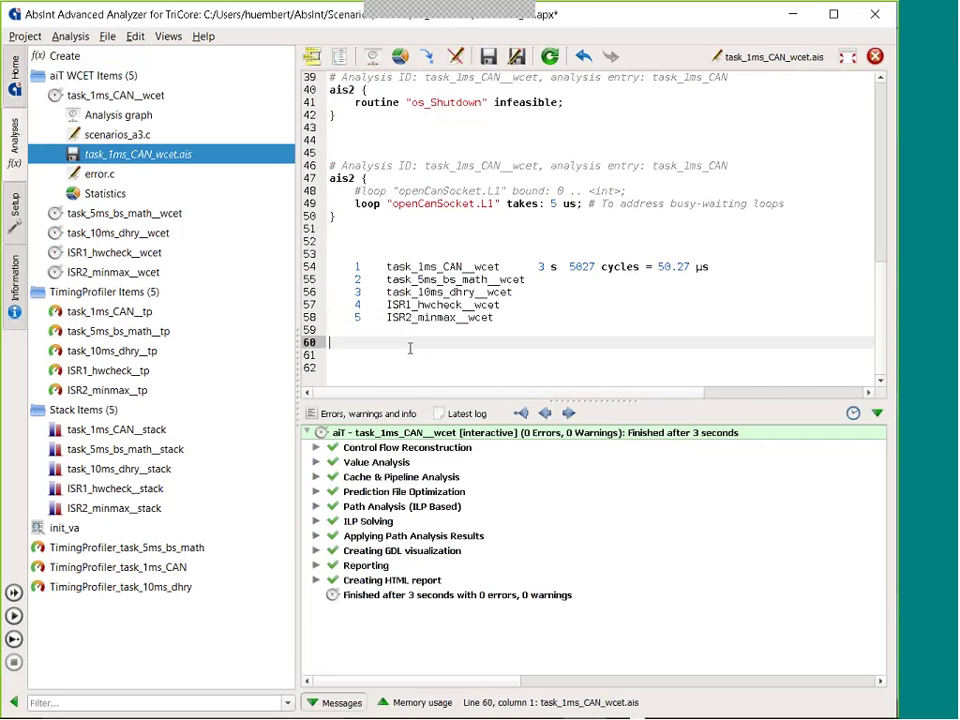
- Find all matches of the regular expression ( )+[0-9]+( )+ in task_1ms_CAN_wcet.ais and replace them with nothing
key("ctrl+f")
type("(")
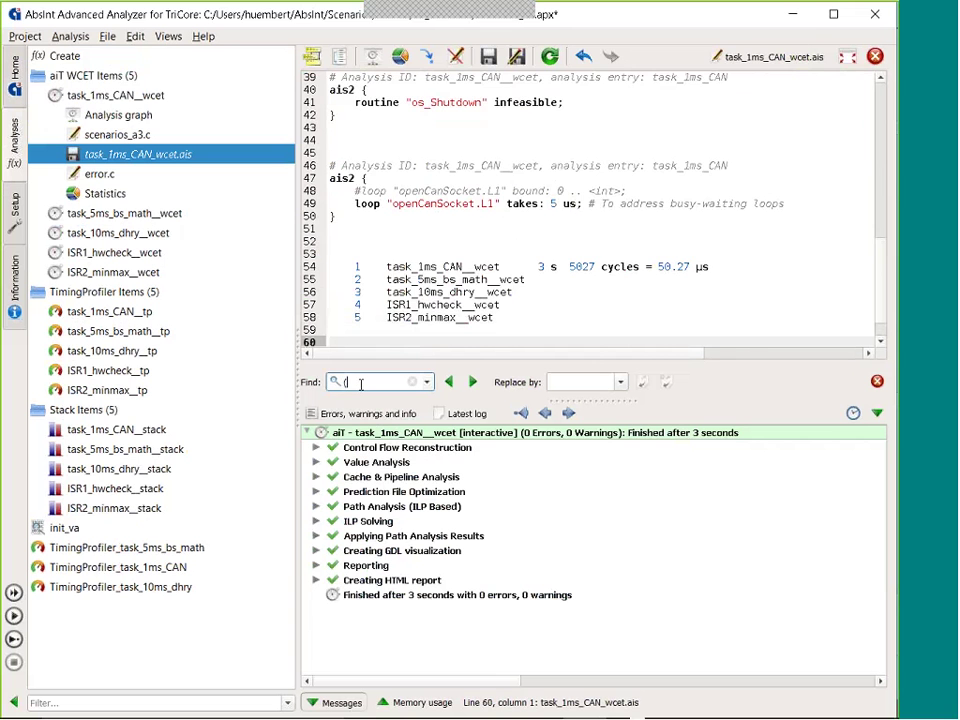
key("Return")
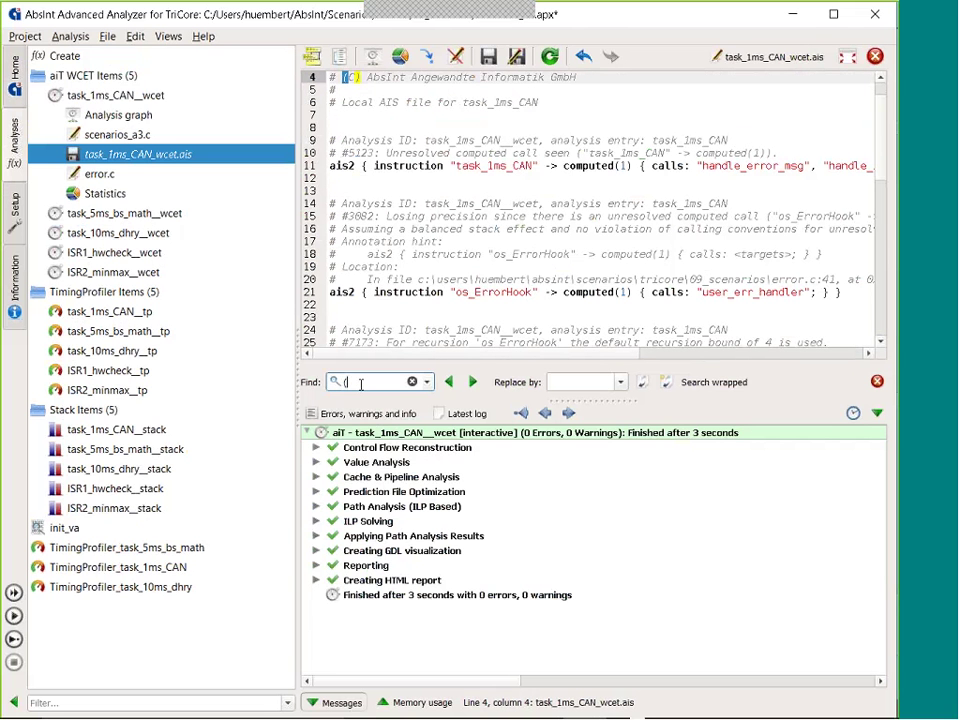
left_click(336, 382)
left_click(350, 401)
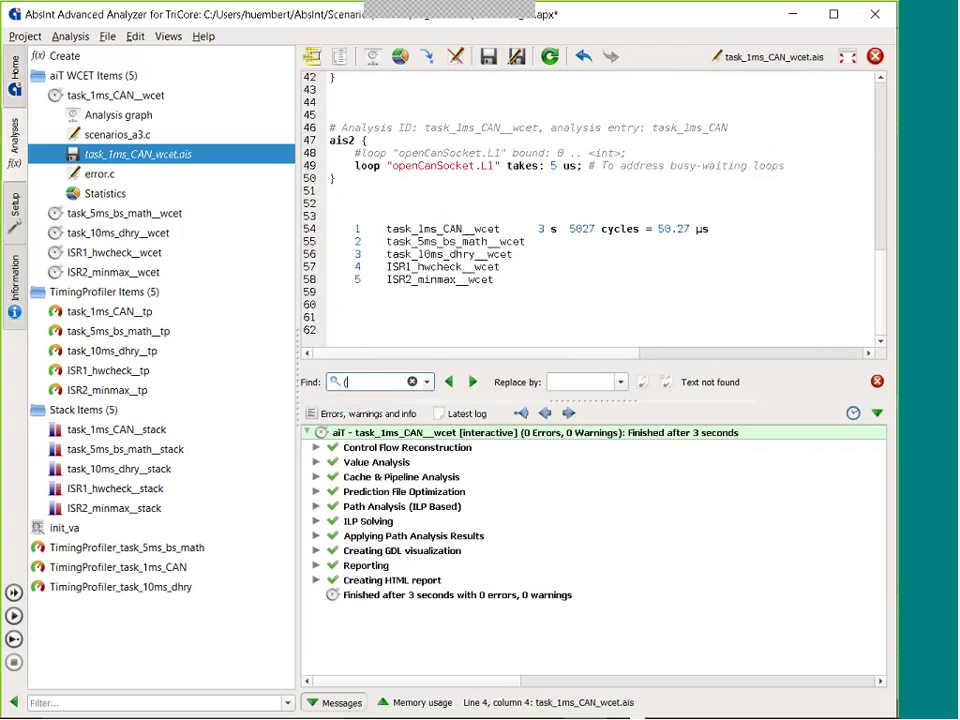
type(")+")
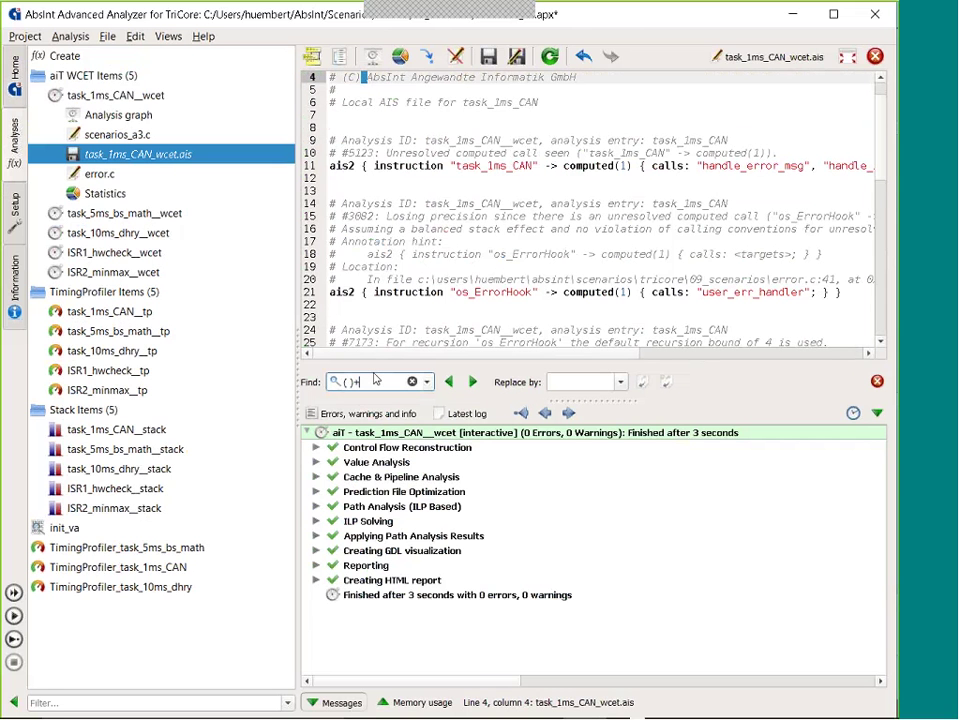
type("[0-9]+")
key("Return")
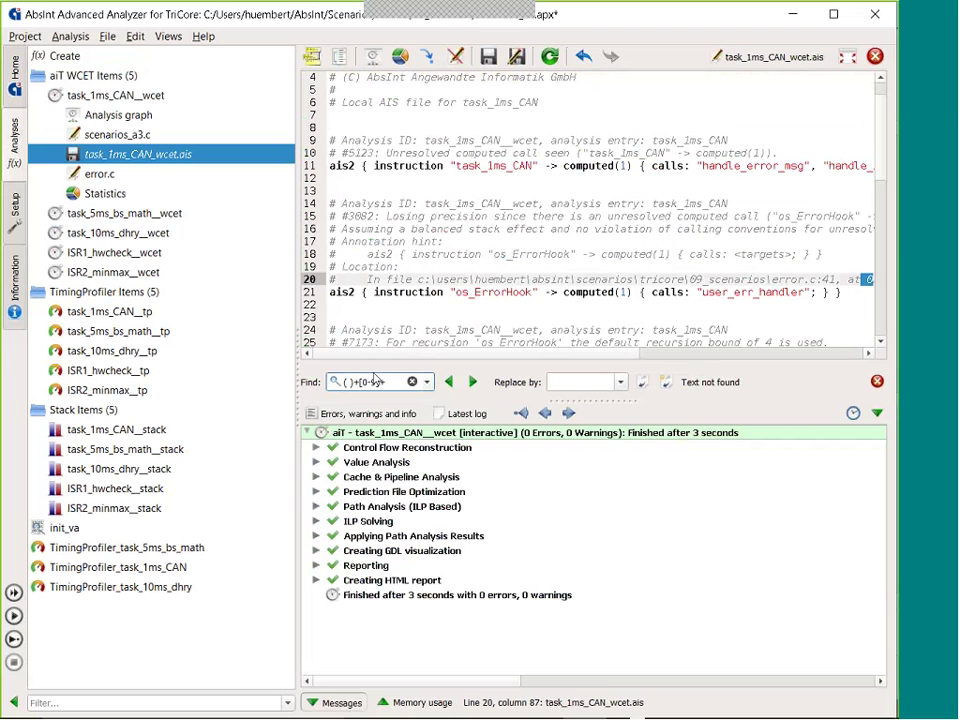
type("( )+")
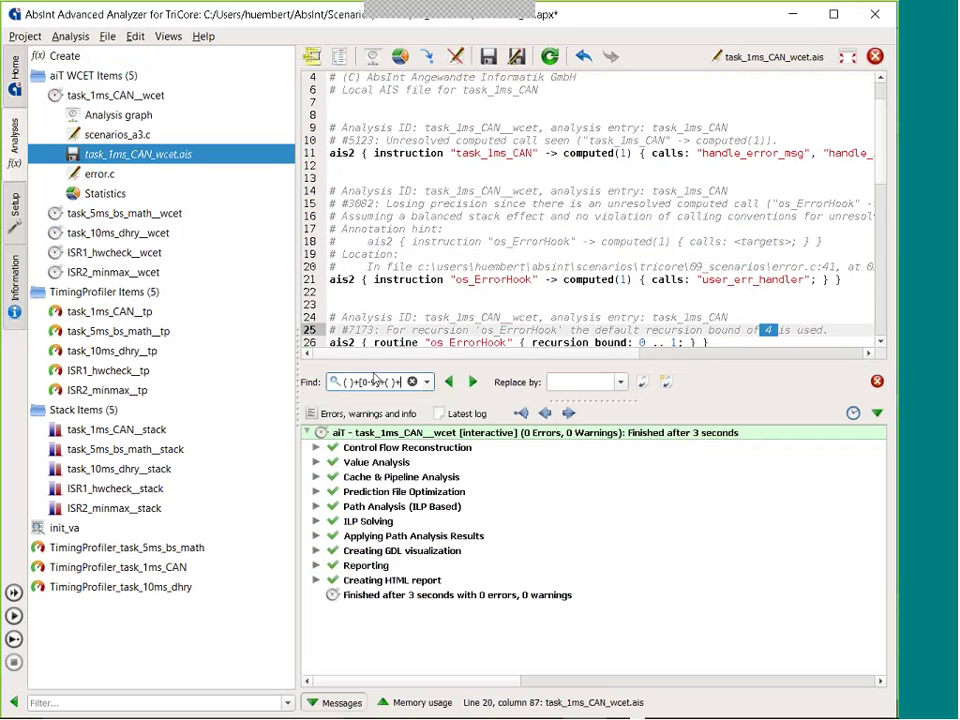
key("Return")
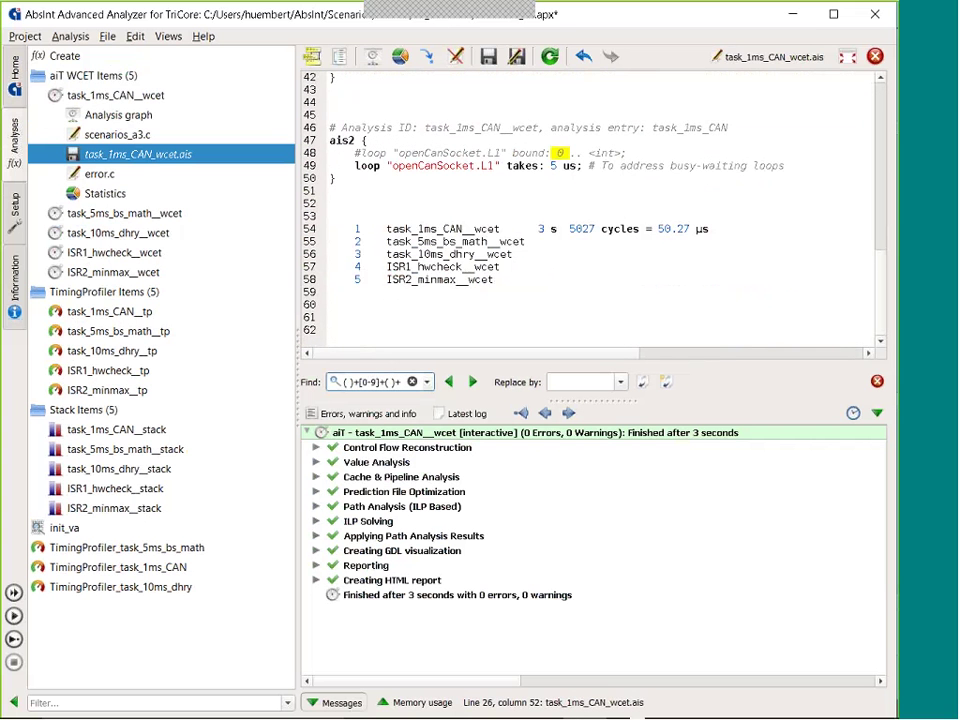
key("ctrl+alt+Return")
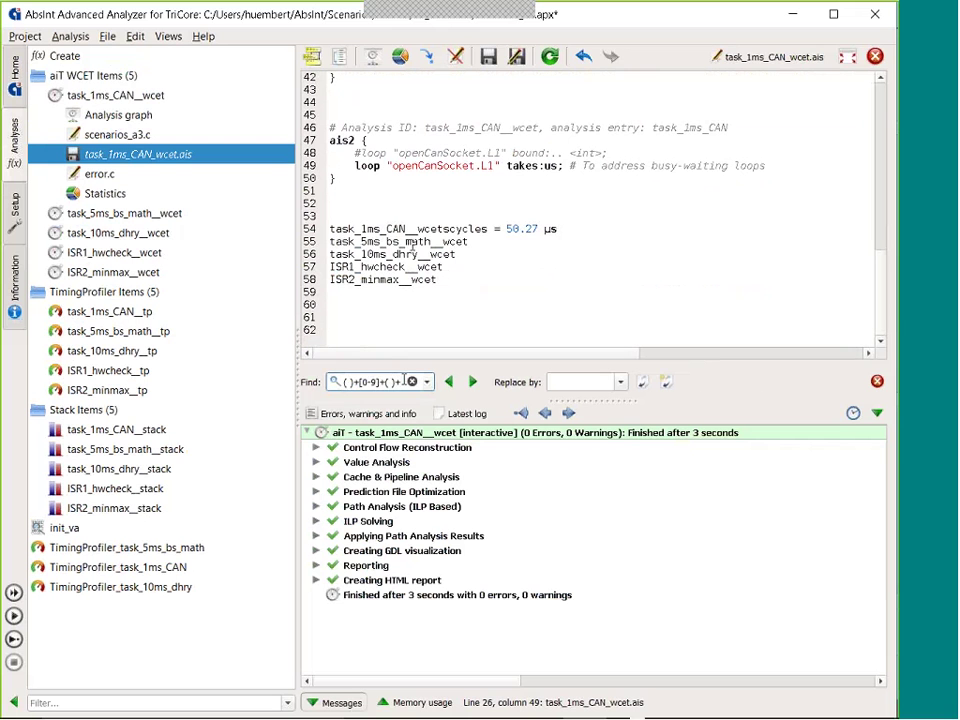
- Delete the leftover result text behind task_1ms_CAN__wcet and remove every __wcet suffix from the file, leaving plain routine names
key("ctrl+f")
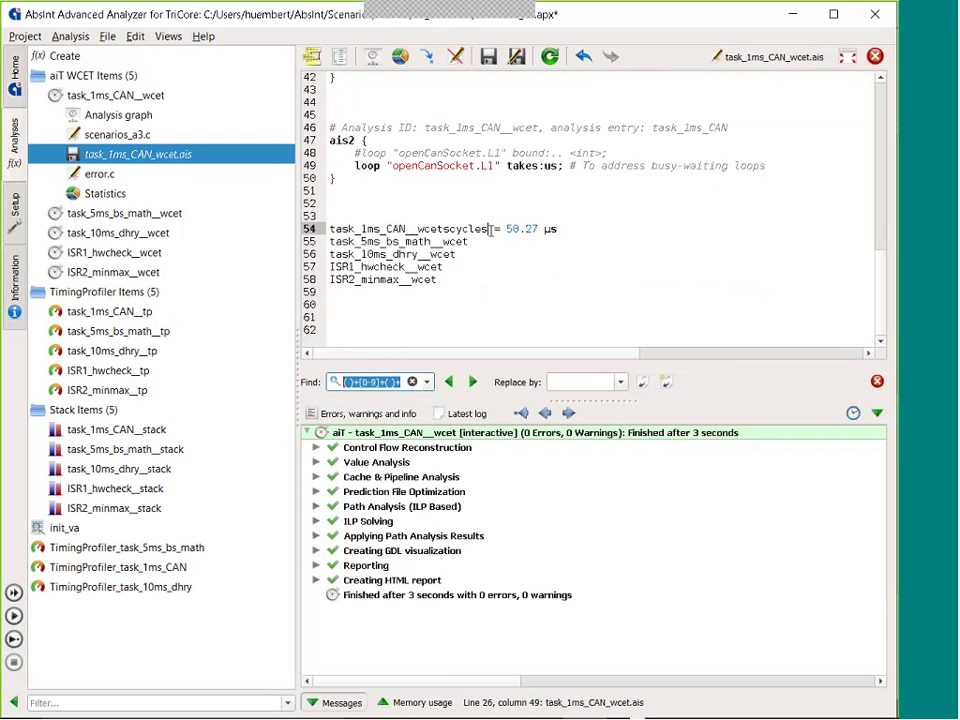
left_click_drag(488, 229, 560, 229)
key("Delete")
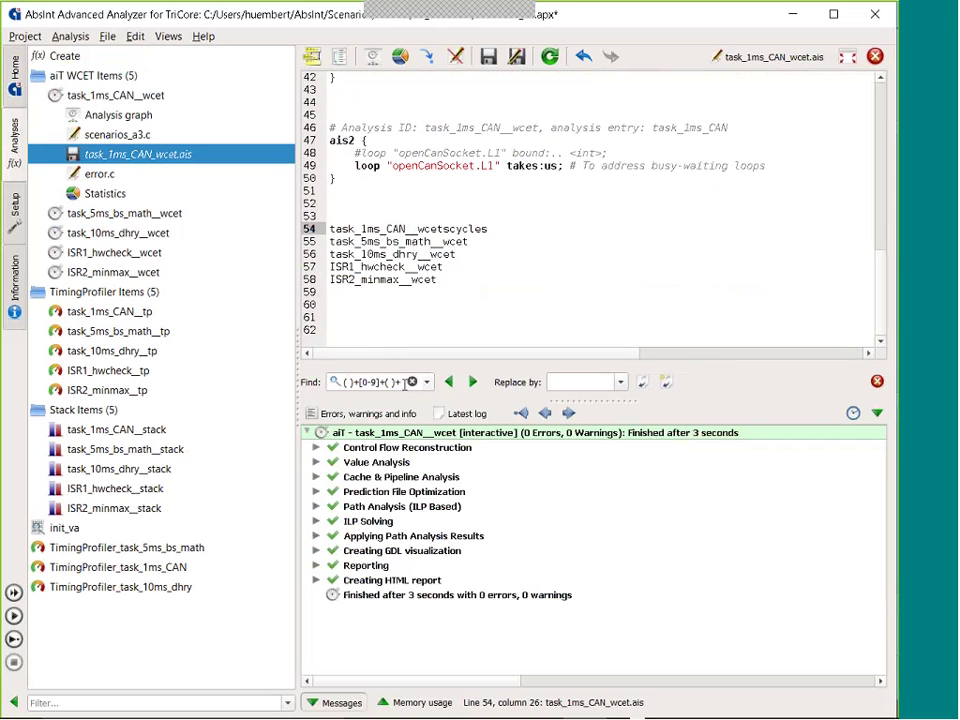
key("ctrl+f")
type("__wc")
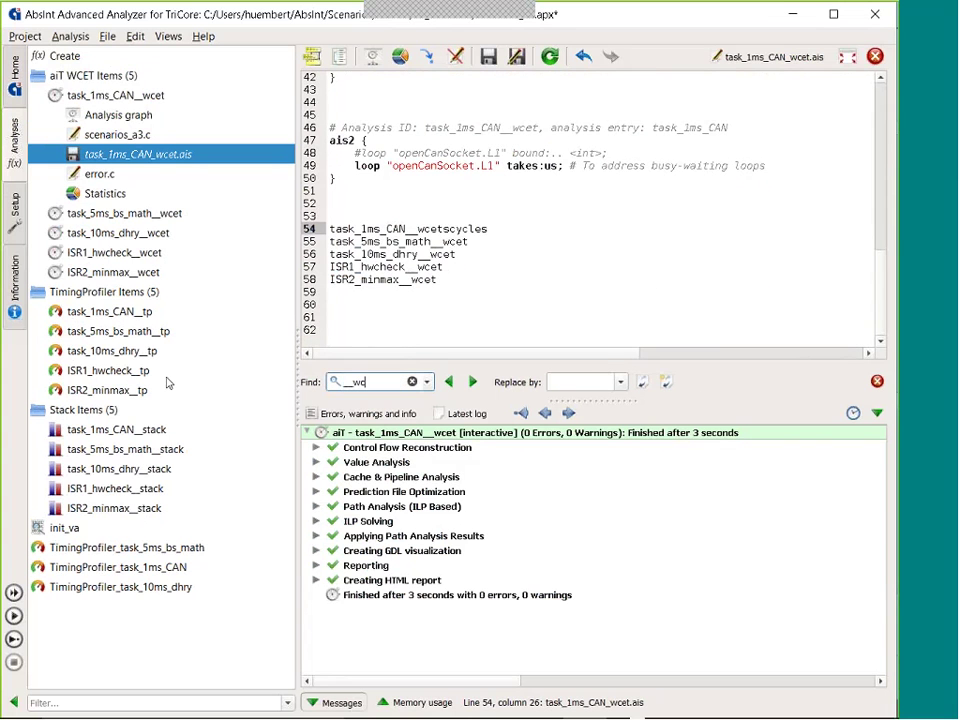
type("et")
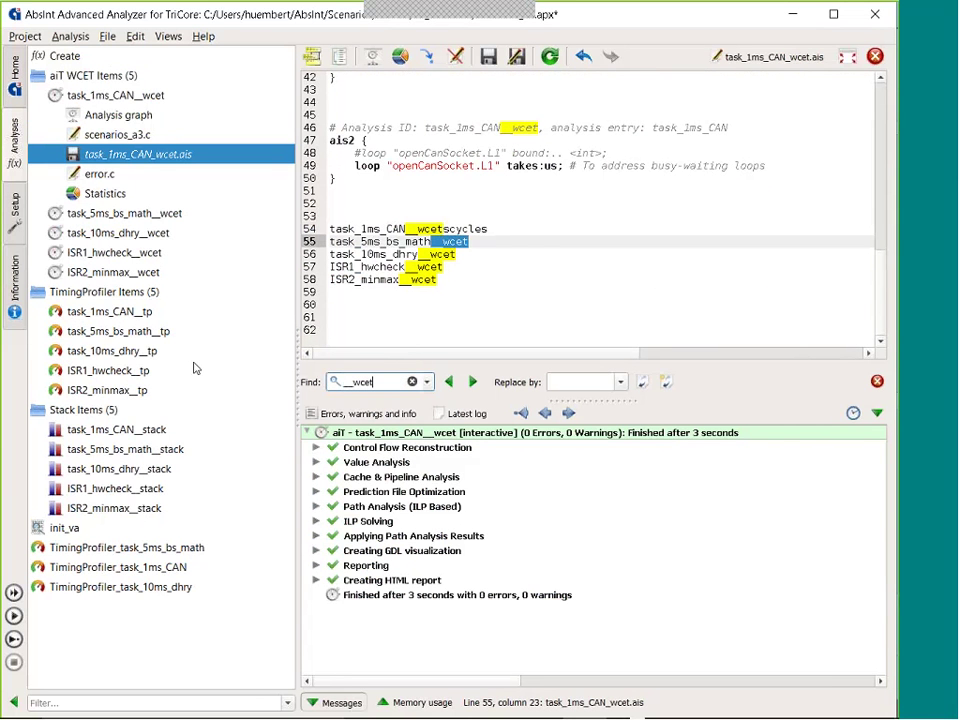
left_click(666, 382)
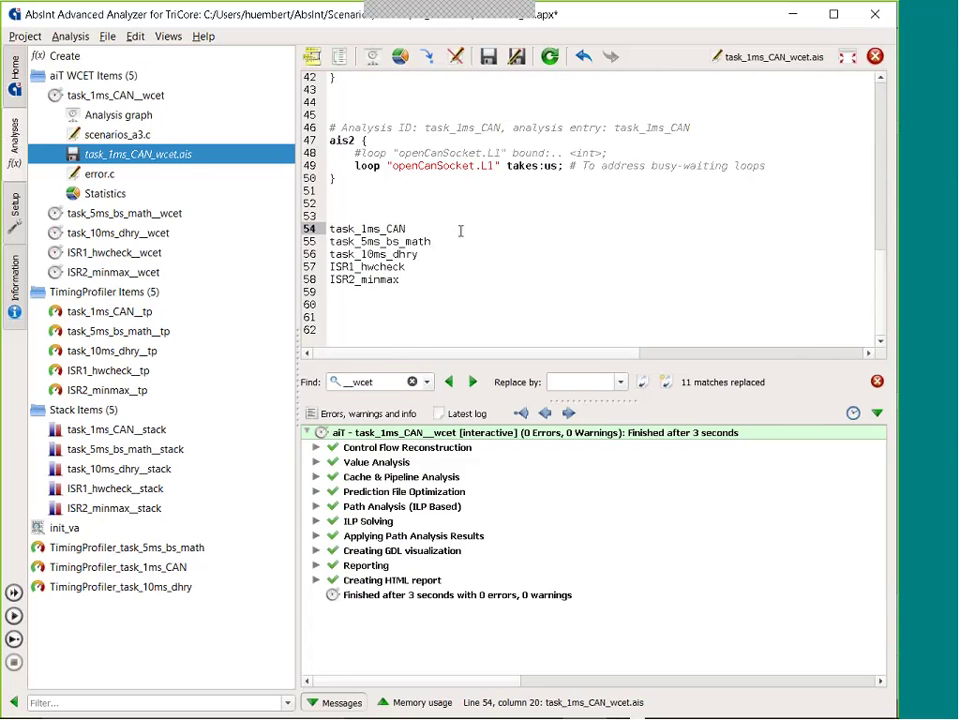
- Create StackAnalyzer analyses from the five routine names task_1ms_CAN through ISR2_minmax, leaving all optional fields empty
left_click_drag(410, 280, 330, 242)
left_click(439, 281)
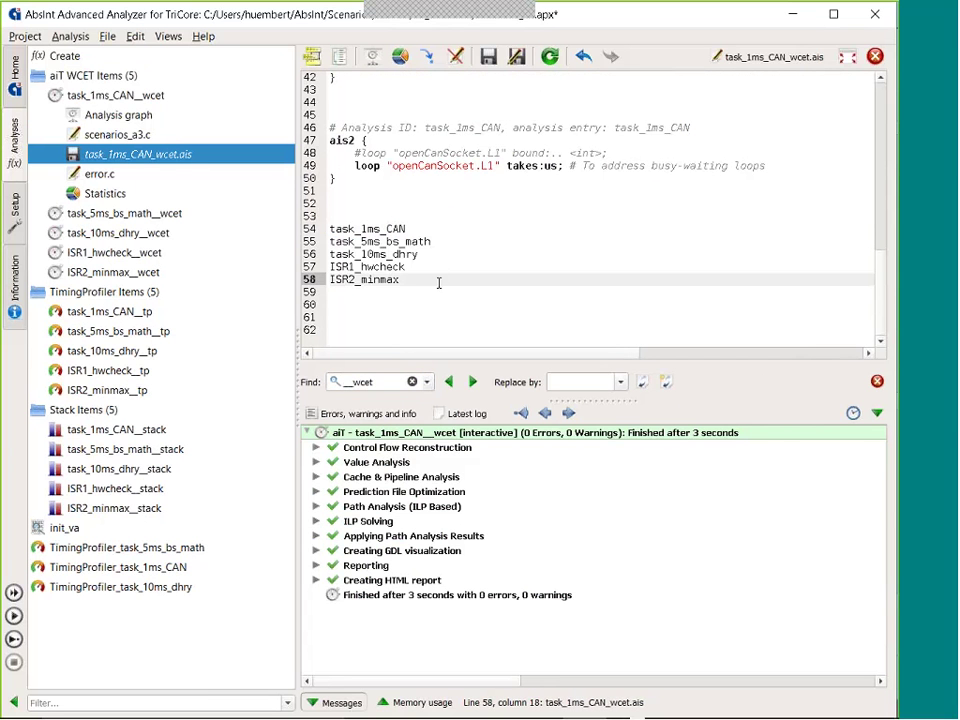
left_click_drag(413, 281, 330, 216)
right_click(375, 242)
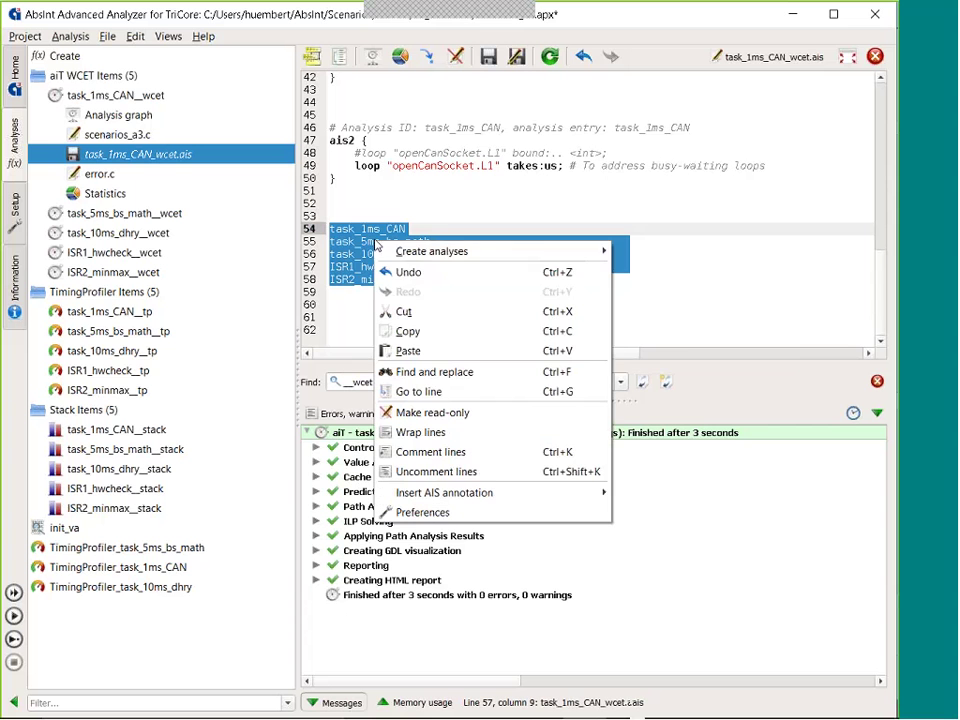
mouse_move(406, 251)
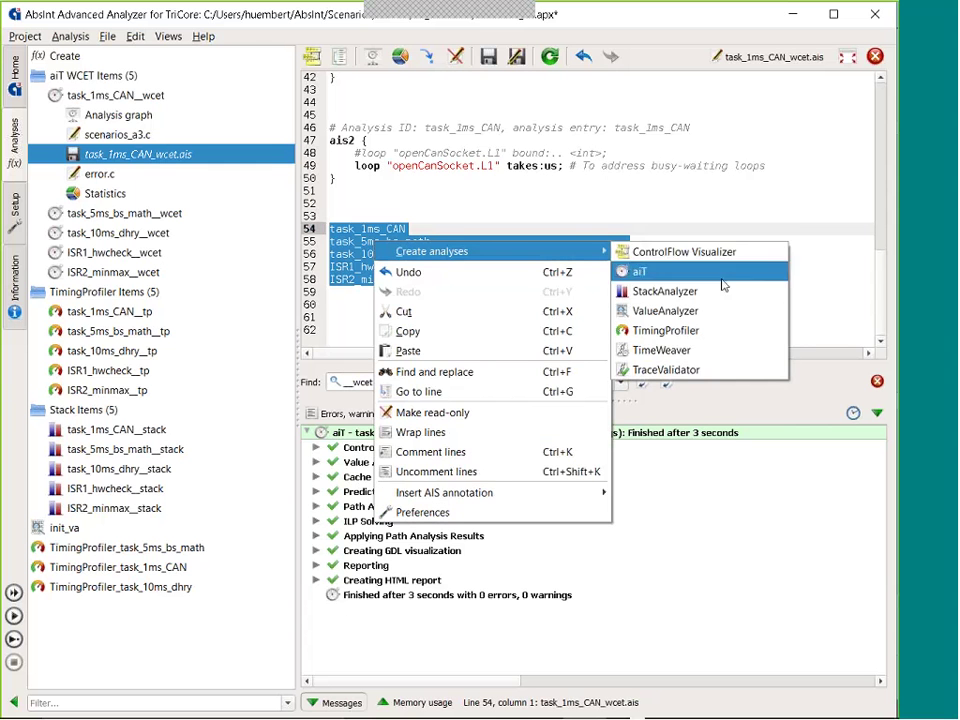
left_click(664, 291)
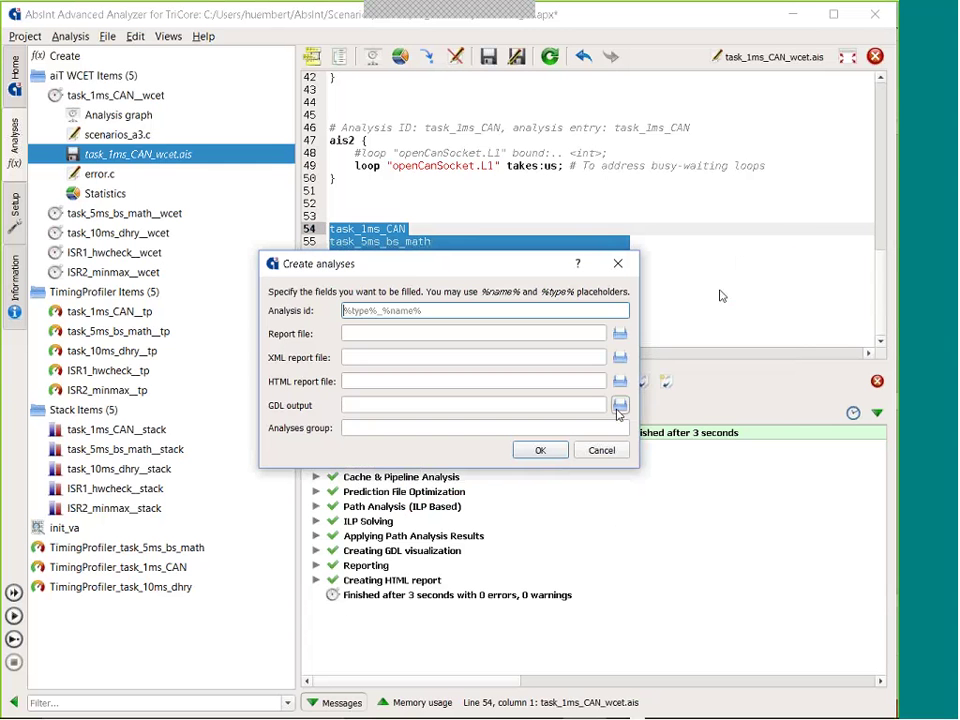
left_click(540, 450)
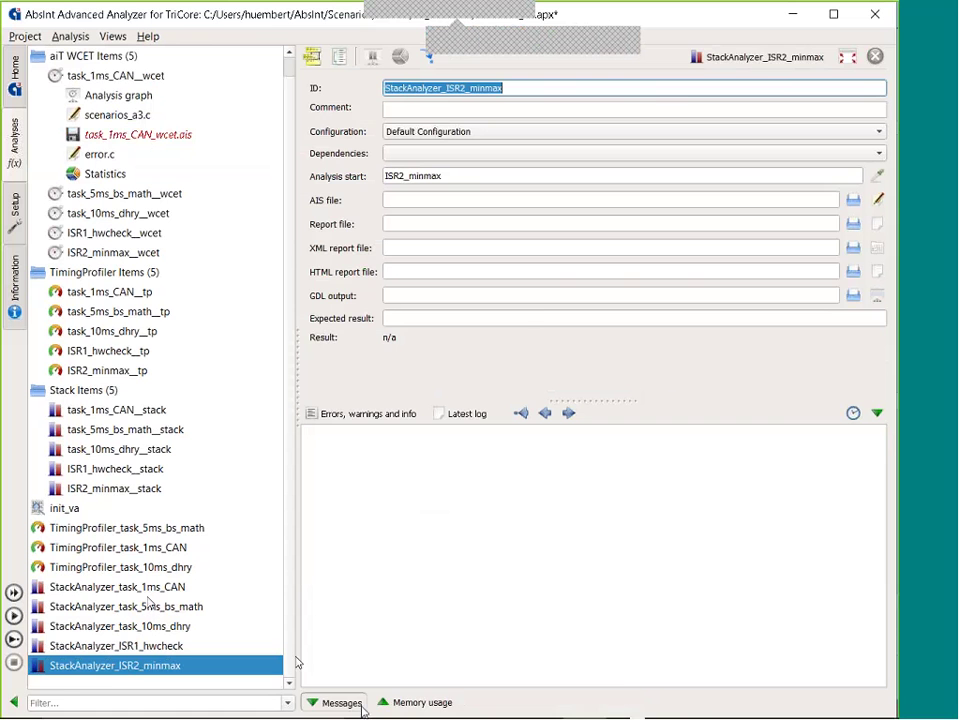
- Switch to the PowerPoint presentation and view slide 15, which highlights stack area specification in GUI
mouse_move(364, 718)
left_click(540, 701)
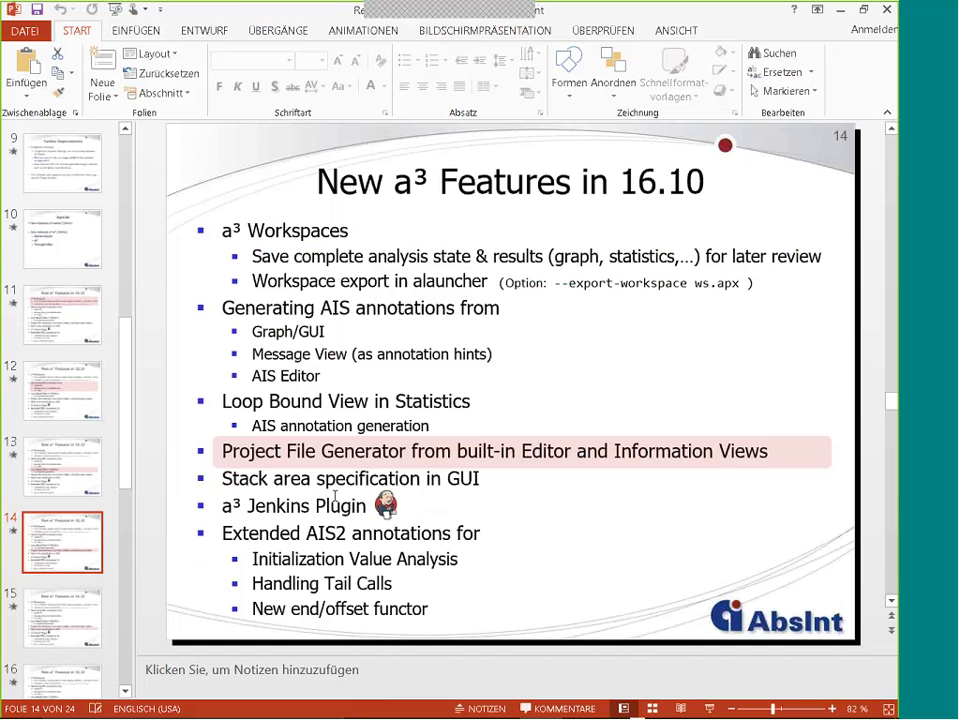
scroll(335, 497, "down", 1)
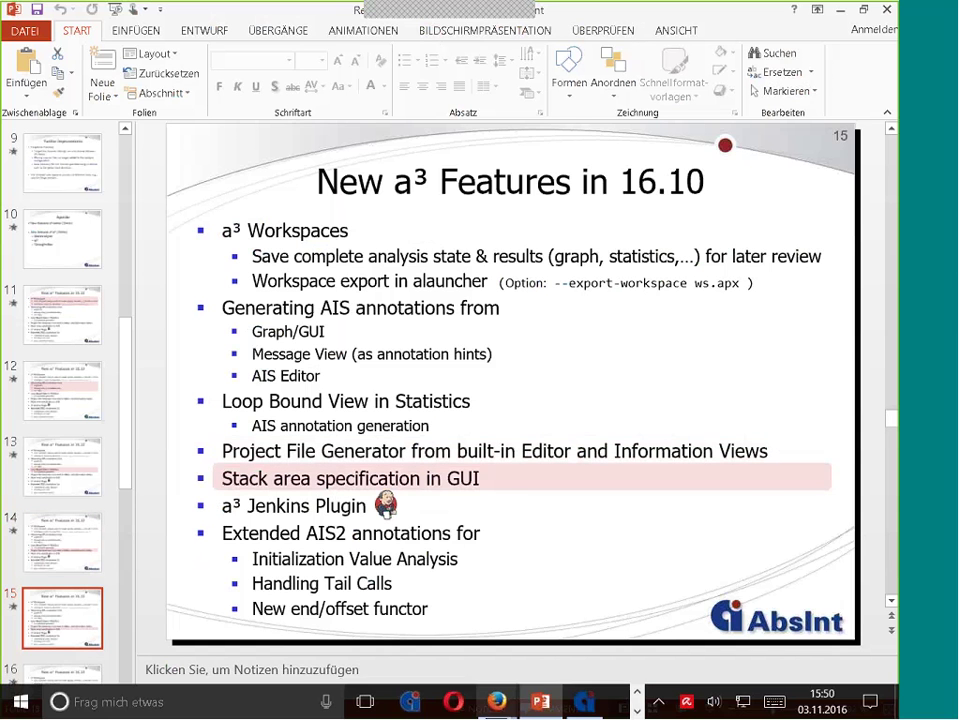
left_click(497, 702)
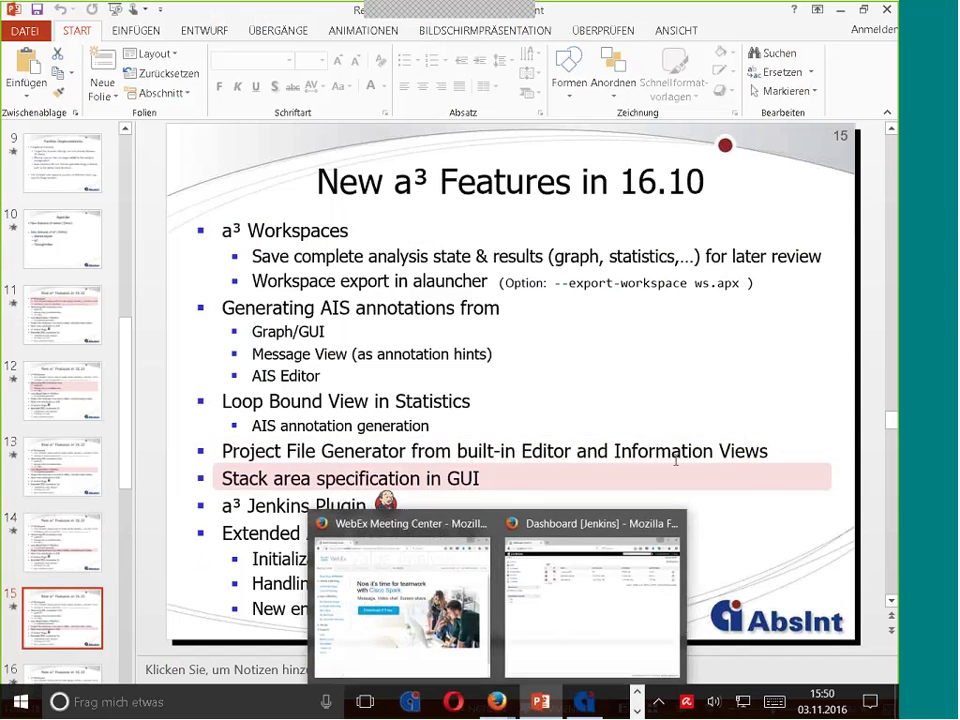
- Return to the AbsInt Advanced Analyzer and undo the pasted routine names and text replacements in task_1ms_CAN_wcet.ais
left_click(590, 706)
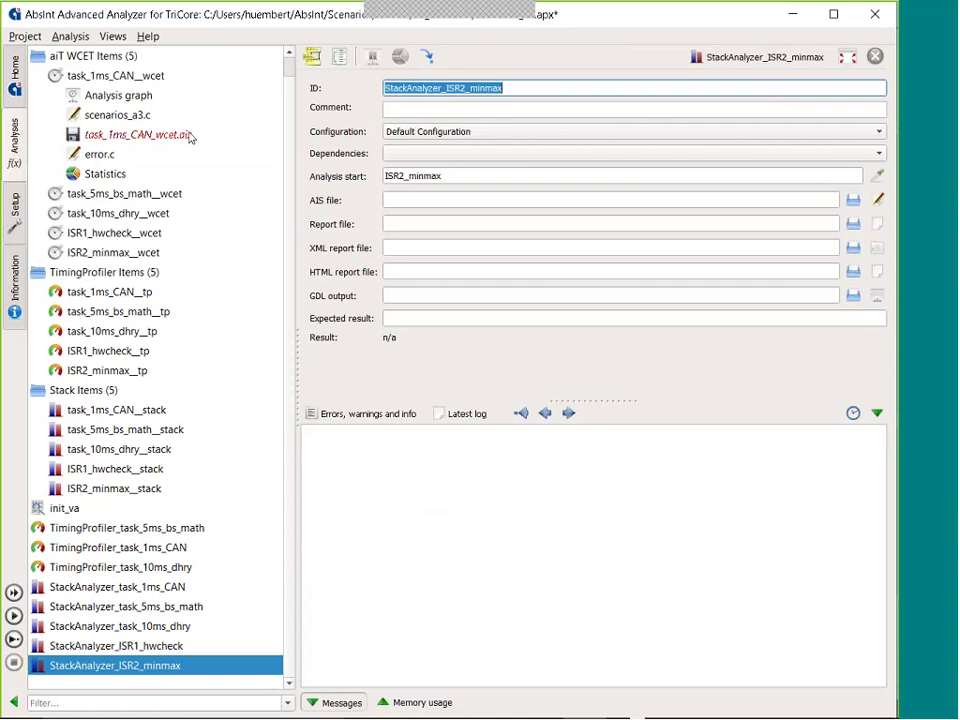
left_click(188, 135)
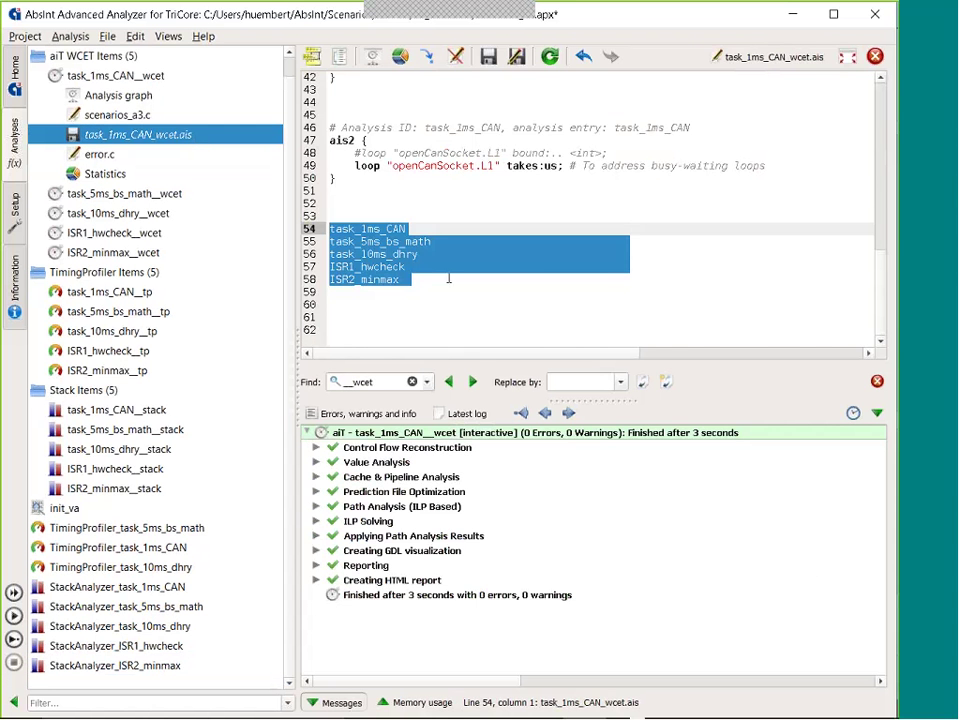
scroll(448, 279, "up", 14)
key("ctrl+z")
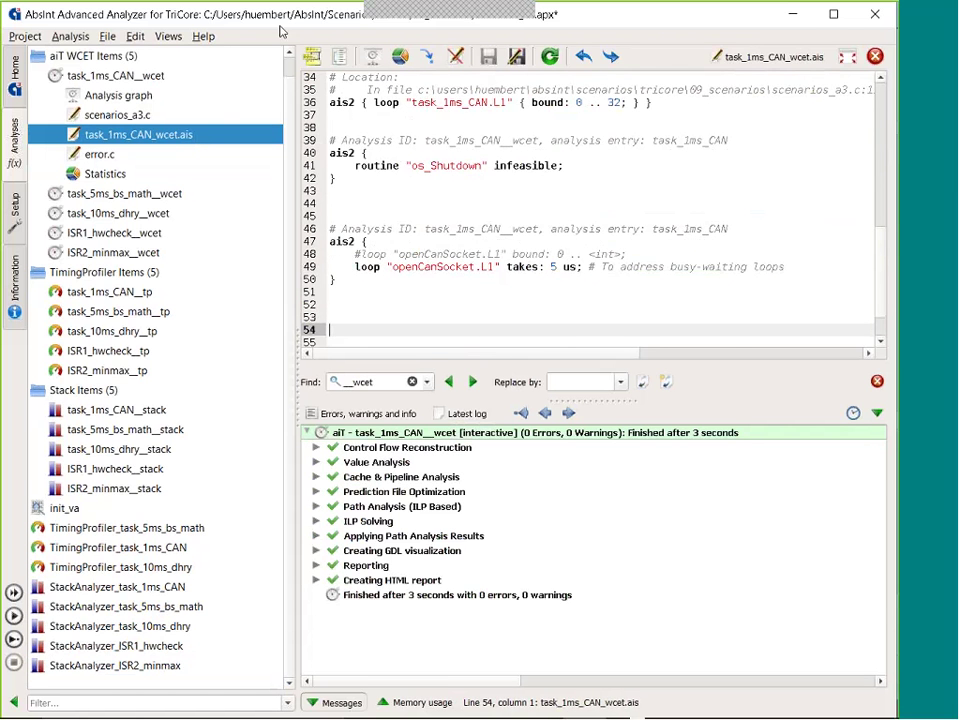
scroll(388, 187, "up", 3)
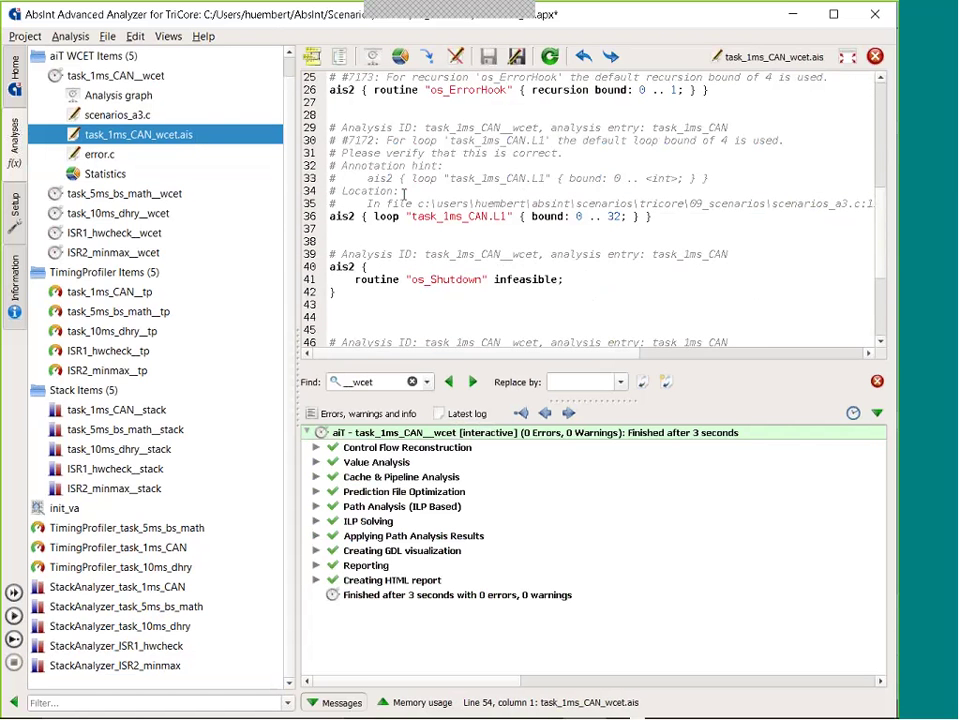
- Set the stack area in the project's hardware setup to 0x4000 .. 0x40ff
left_click(110, 75)
left_click(14, 205)
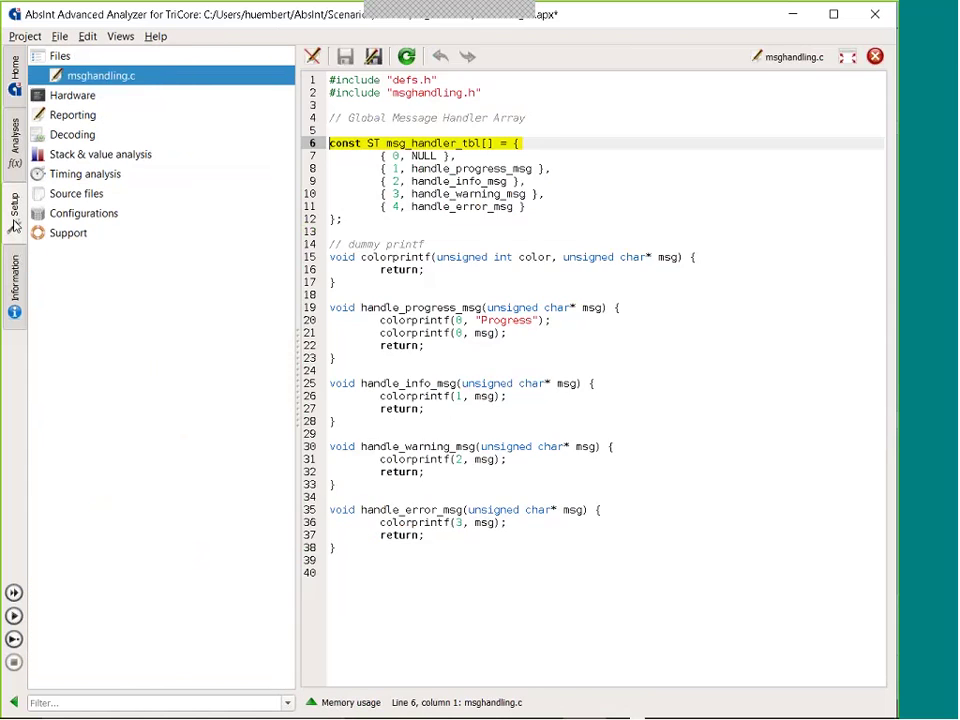
left_click(80, 95)
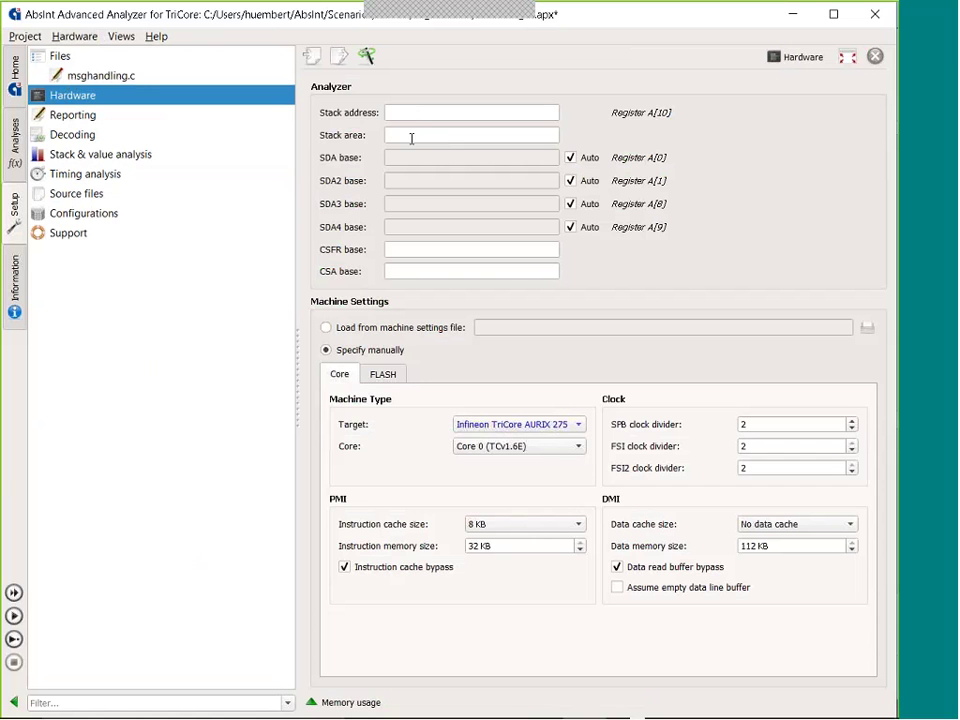
left_click(411, 136)
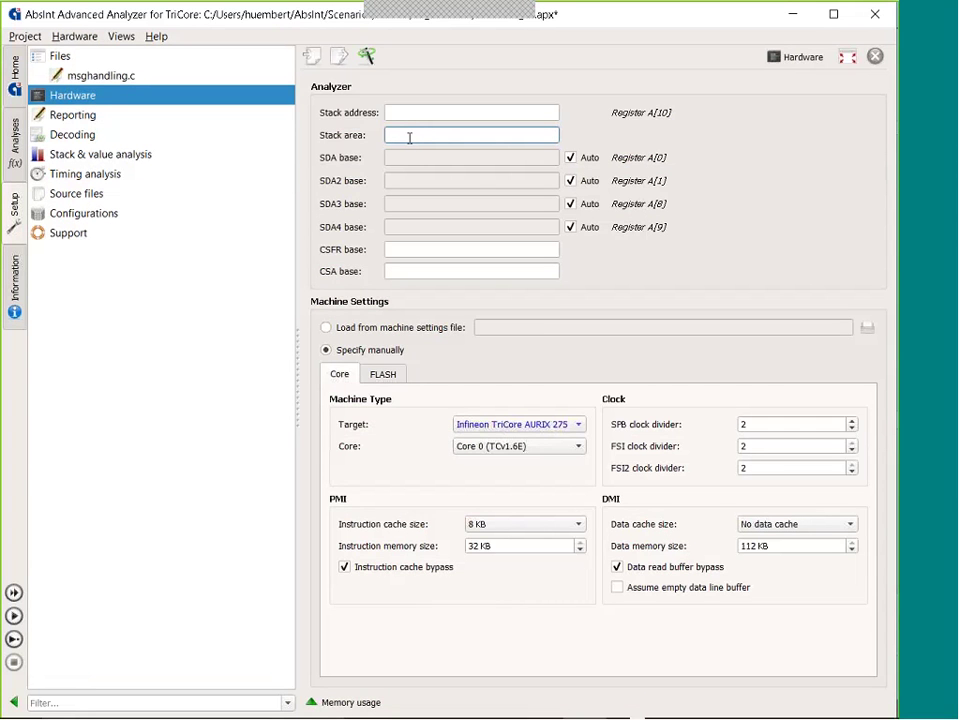
type("0x4000 .. 0x40ff")
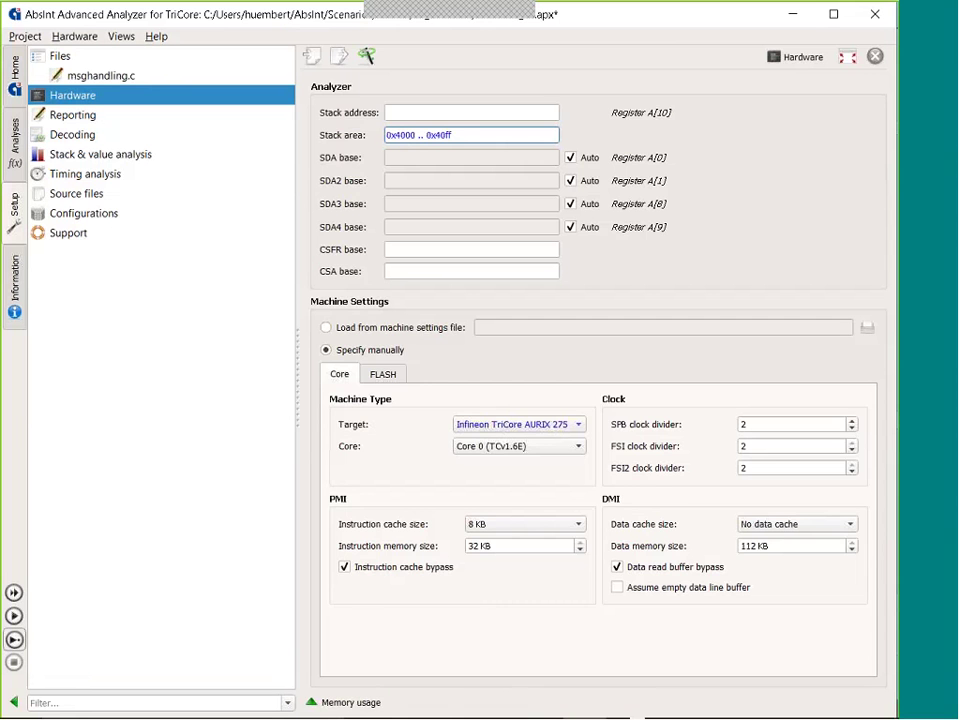
- Run the task_1ms_CAN__wcet analysis interactively and inspect the value analysis messages about register a10
left_click(14, 640)
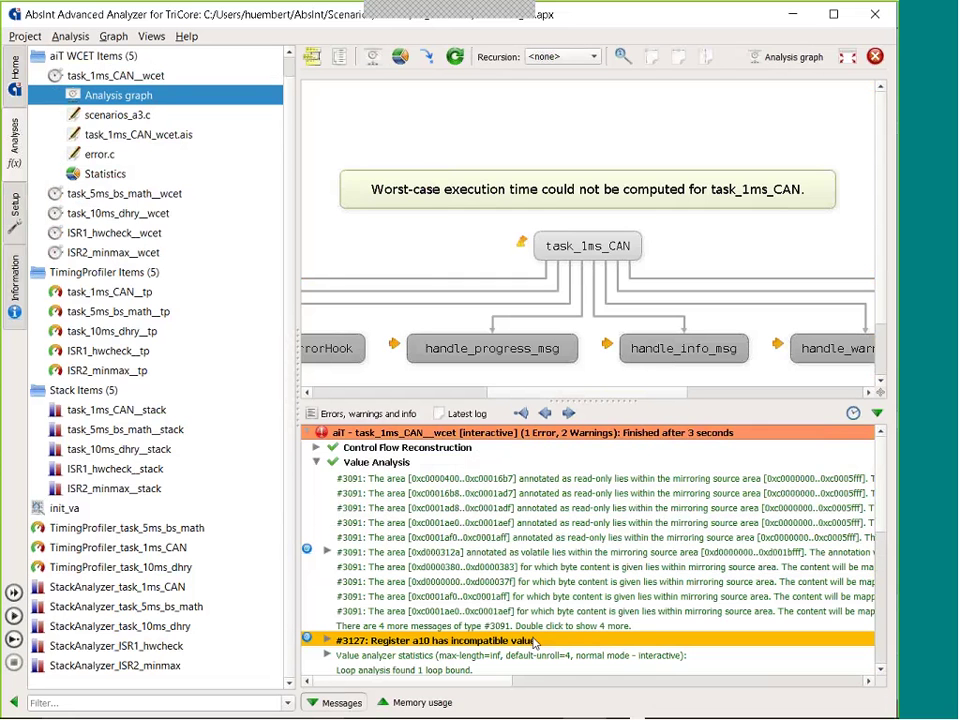
scroll(560, 610, "down", 2)
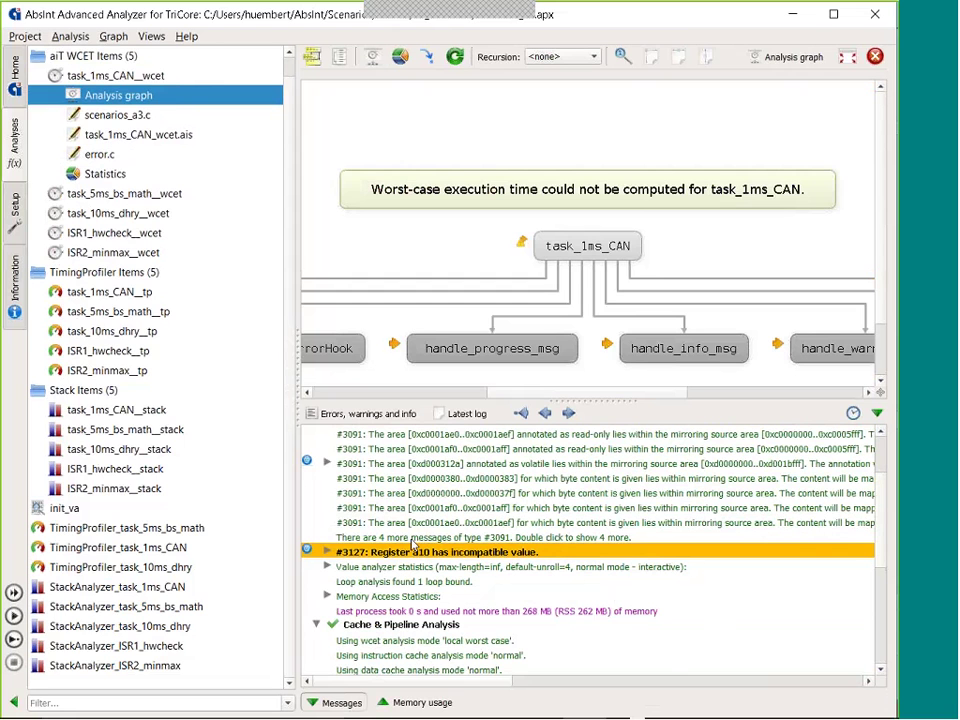
- Return to the project's hardware setup and replace the stack area with address("STACK")
left_click(14, 205)
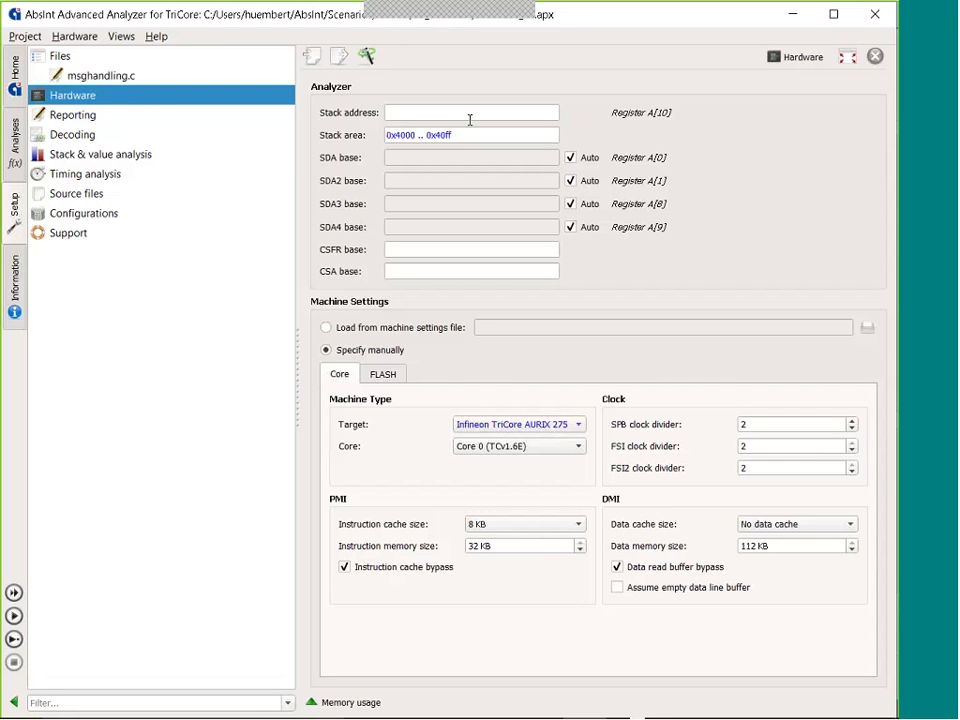
left_click(437, 132)
triple_click(484, 136)
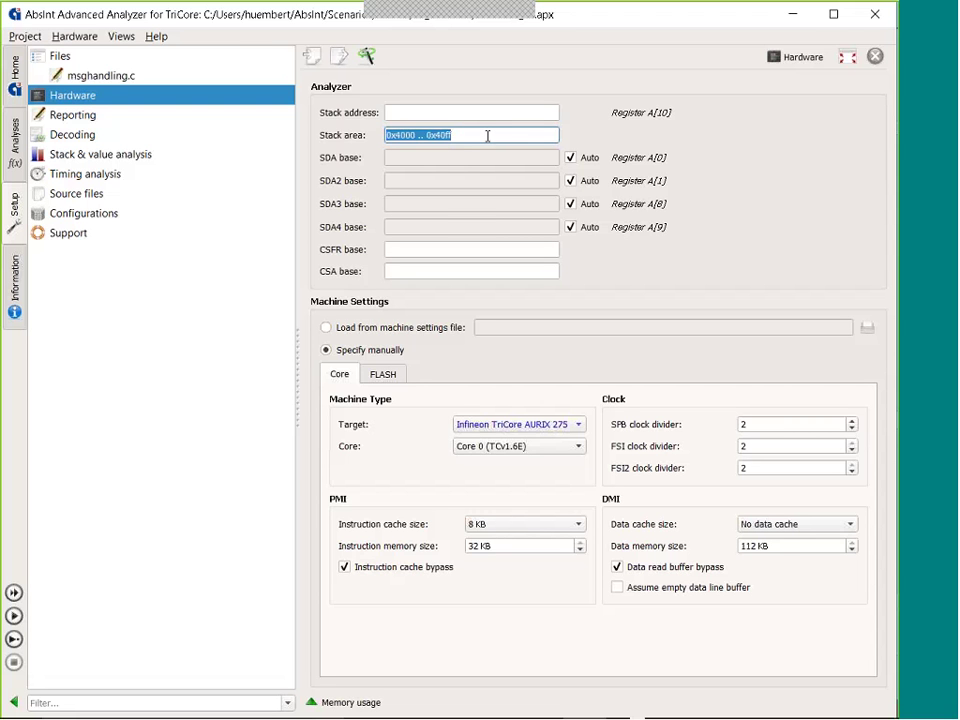
key("BackSpace")
type("addre")
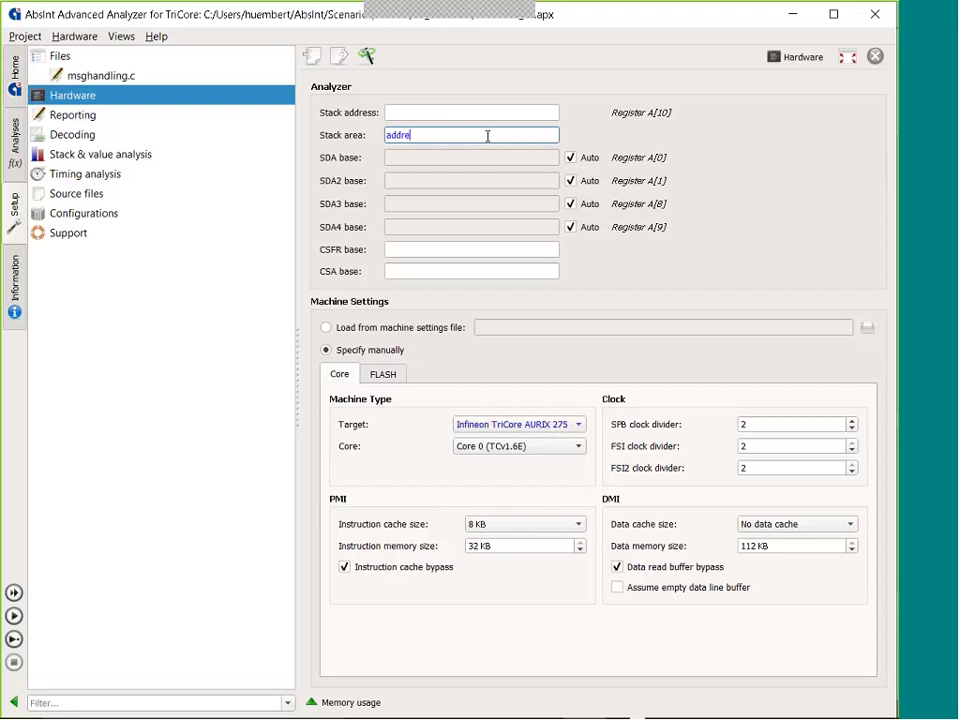
type("ss(\"STACK\")")
- Move the expression from the stack area to the stack address and extend it to address("STACK") - 4
left_click_drag(483, 136, 375, 143)
key("ctrl+c")
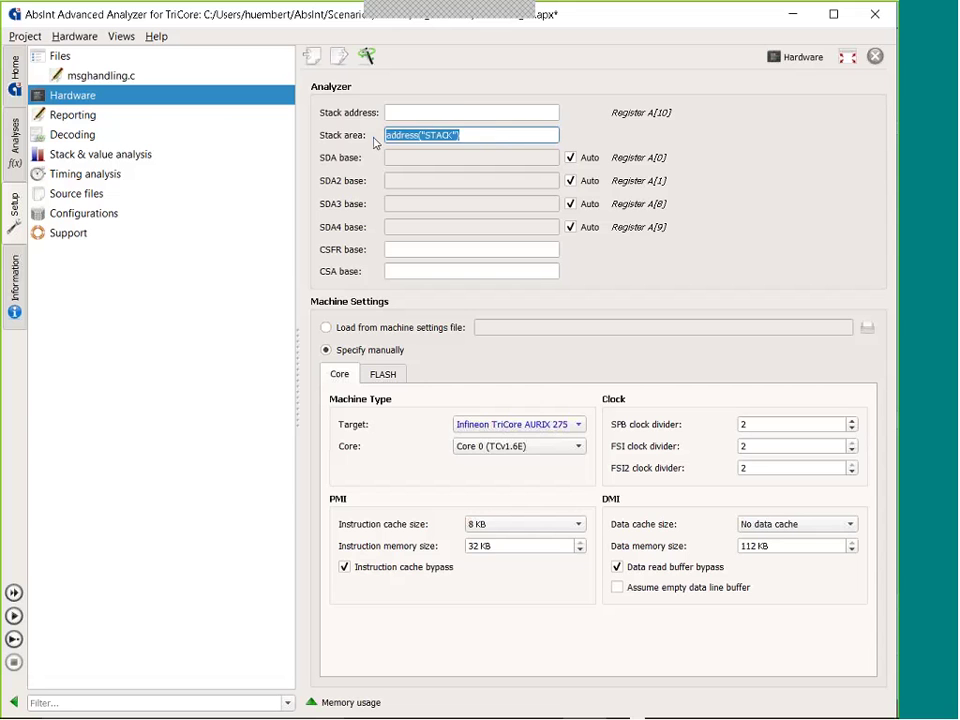
key("BackSpace")
left_click(463, 113)
key("ctrl+v")
type("-")
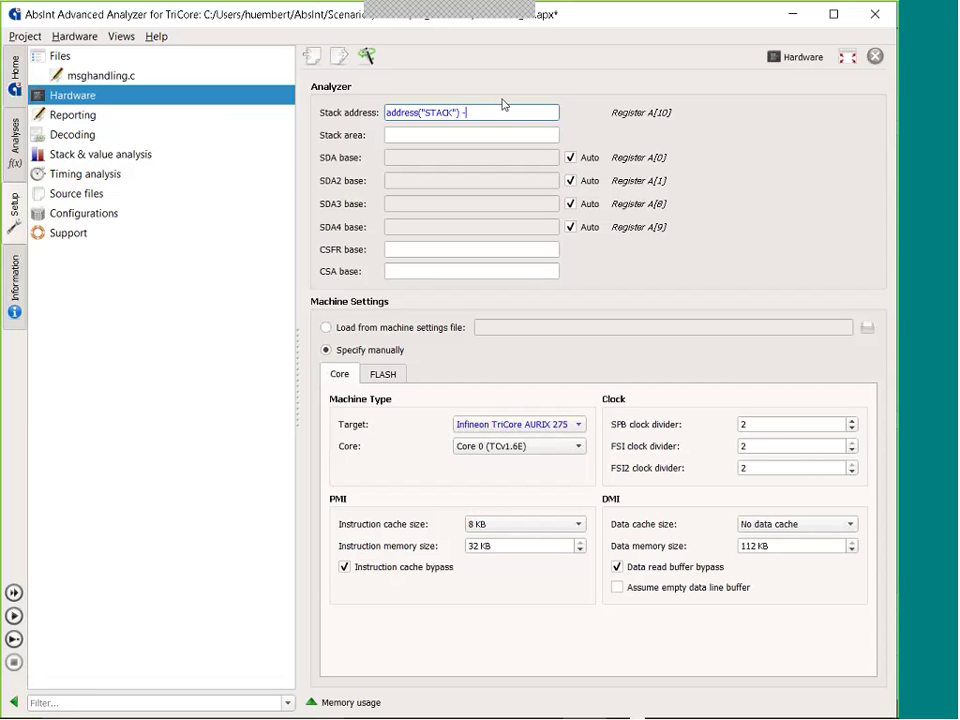
type(" 4")
key("ctrl+a")
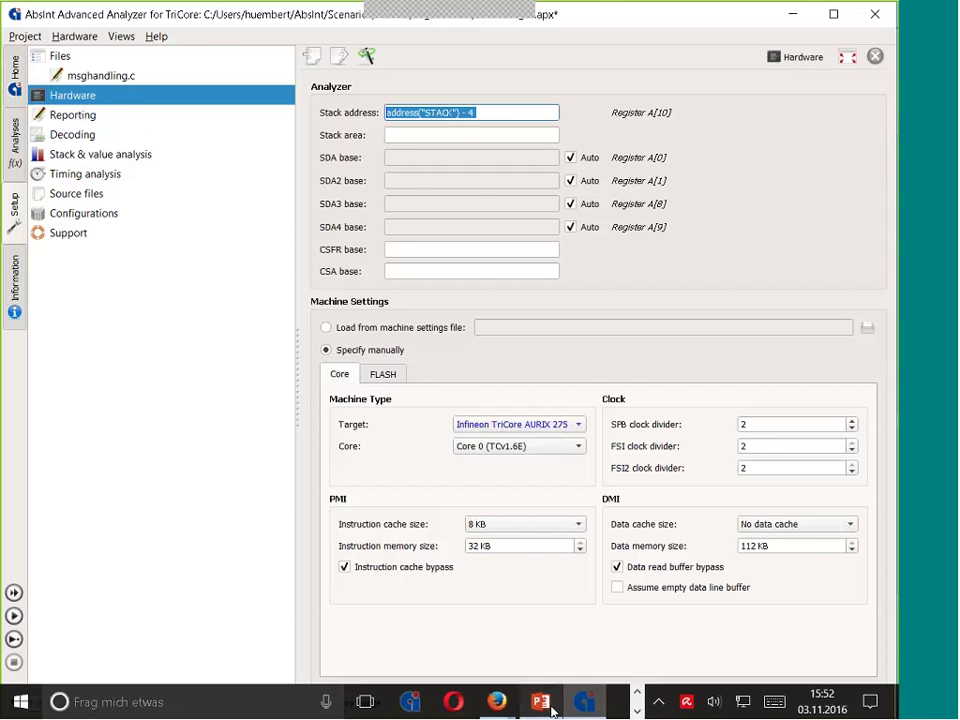
- Switch to the PowerPoint presentation and view slide 16, which highlights the a³ Jenkins Plugin
left_click(545, 703)
scroll(561, 580, "down", 2)
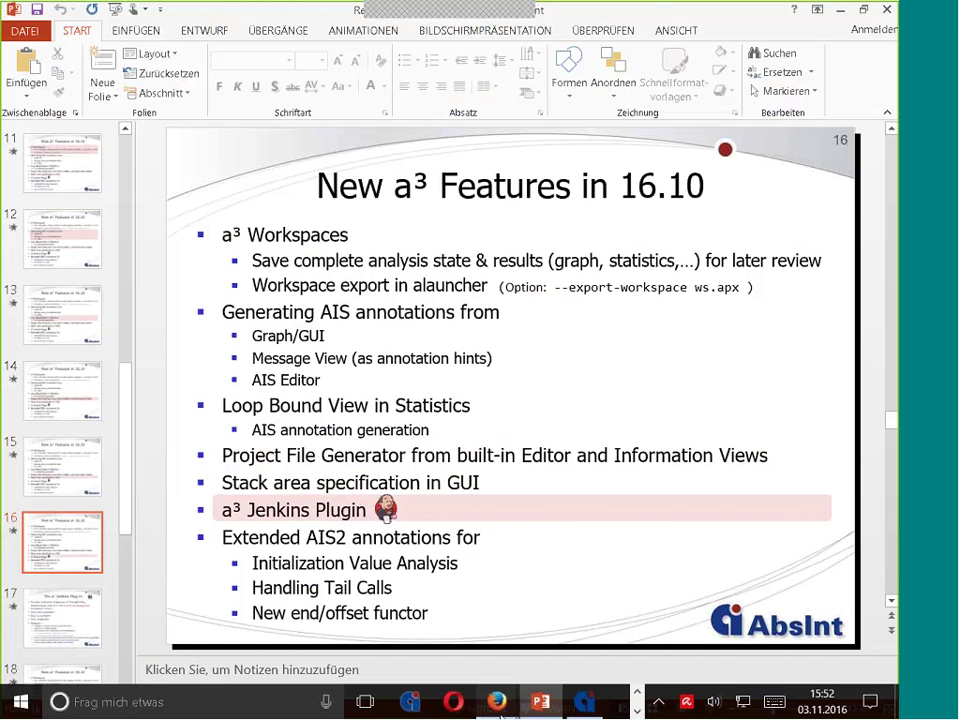
- Switch to the Firefox window with the Jenkins dashboard and maximize it
mouse_move(497, 703)
left_click(570, 635)
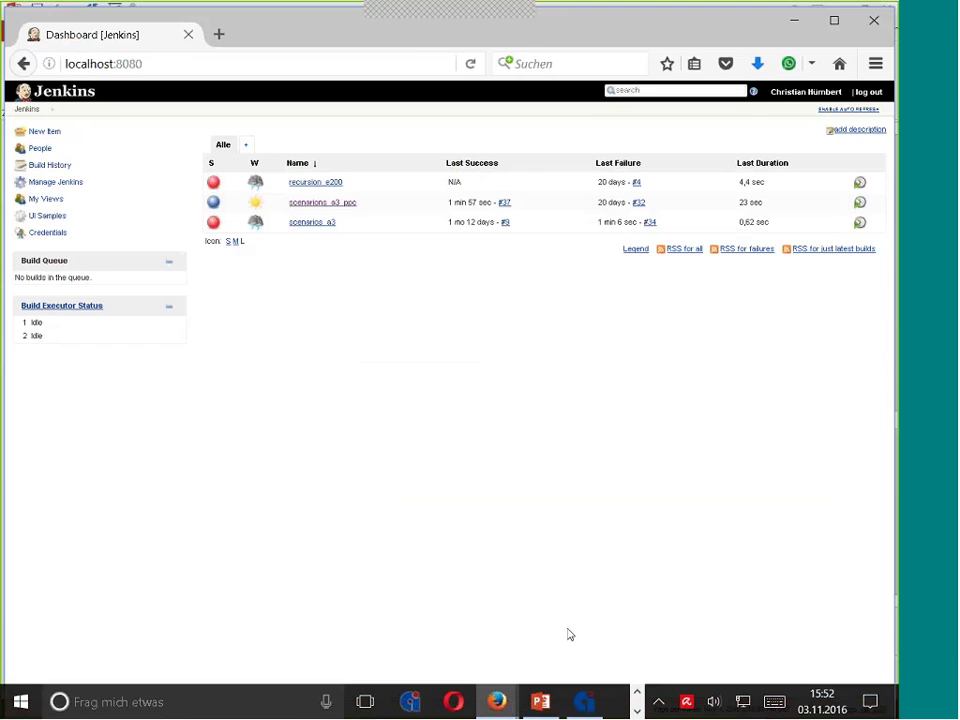
double_click(606, 30)
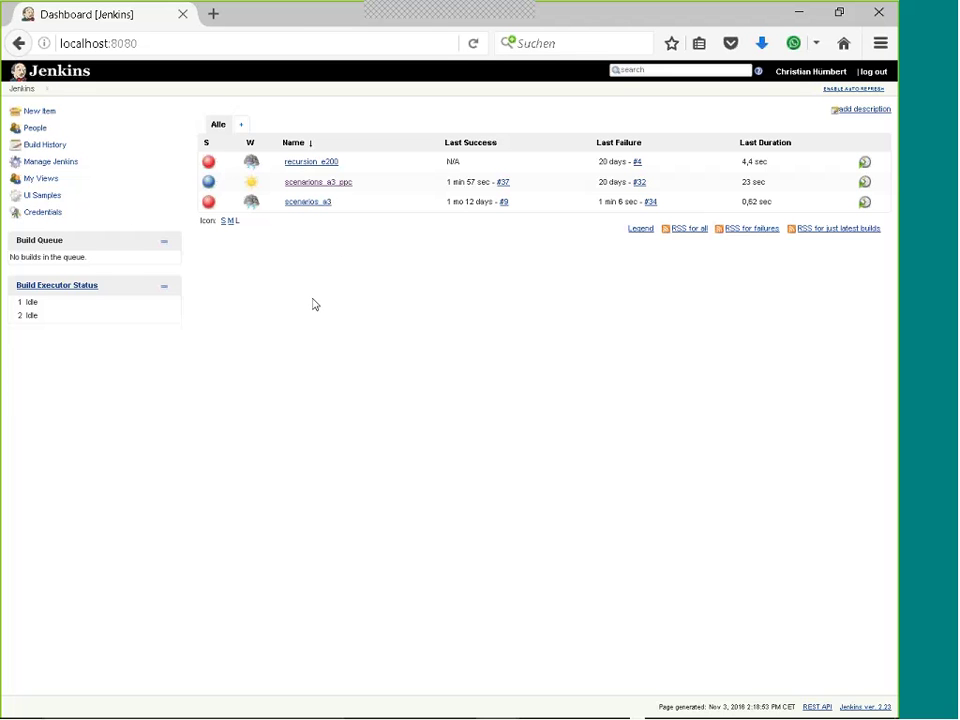
- Open the Jenkins plugin manager and look up the AbsInt a³ Jenkins Plugin among the installed plugins
left_click(52, 166)
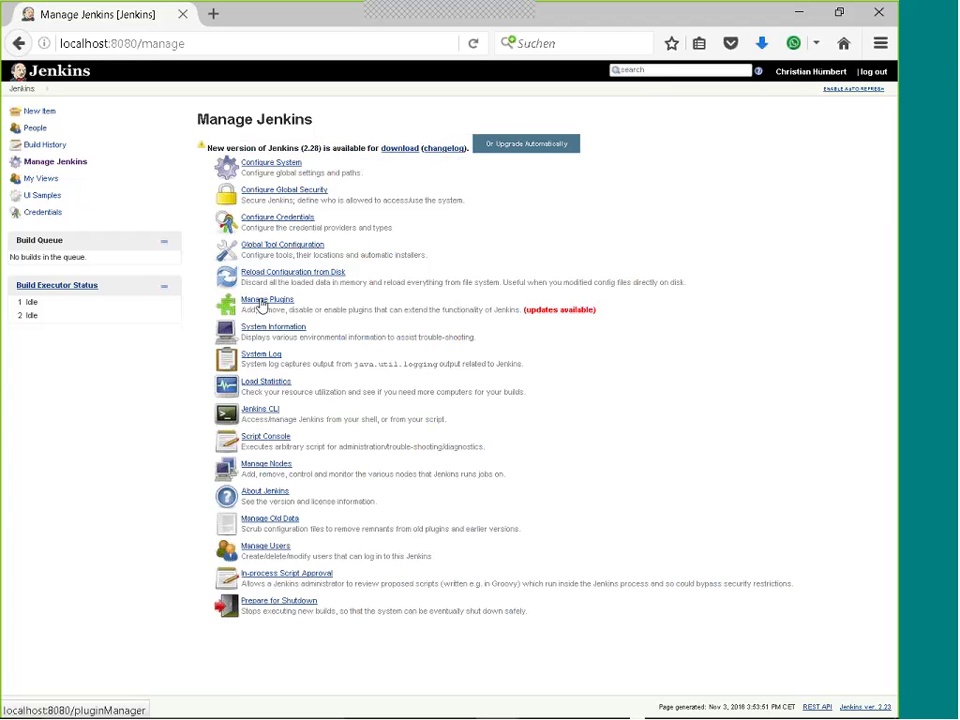
left_click(269, 302)
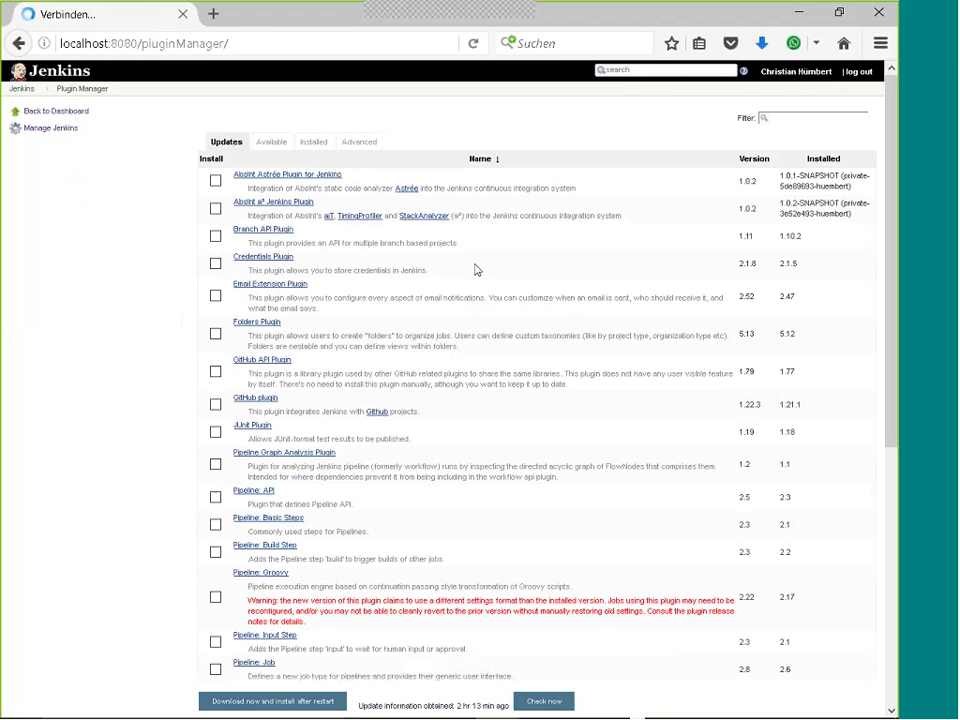
left_click(272, 144)
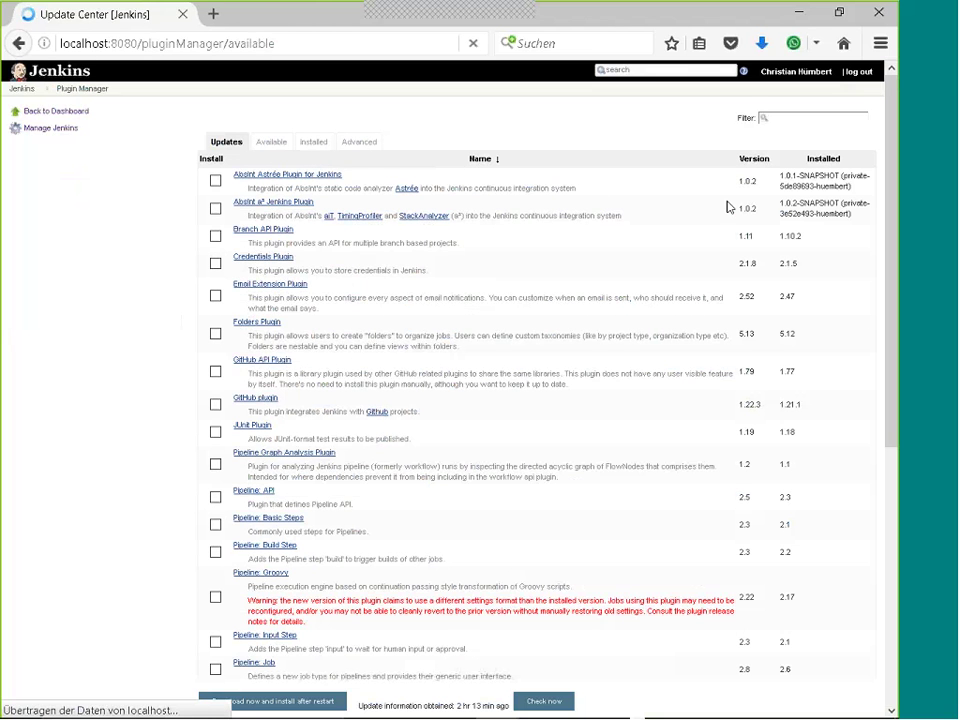
left_click(314, 150)
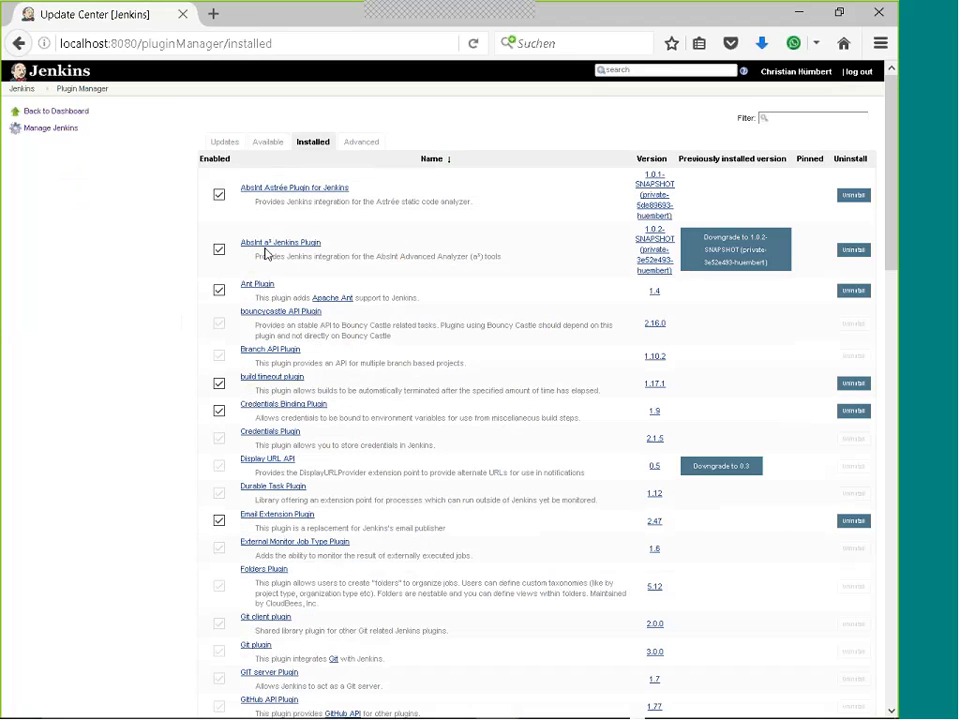
- Return to the dashboard and open the configuration of the scenarions_a3_ppc project at its a³ Analysis Run build settings
left_click(18, 72)
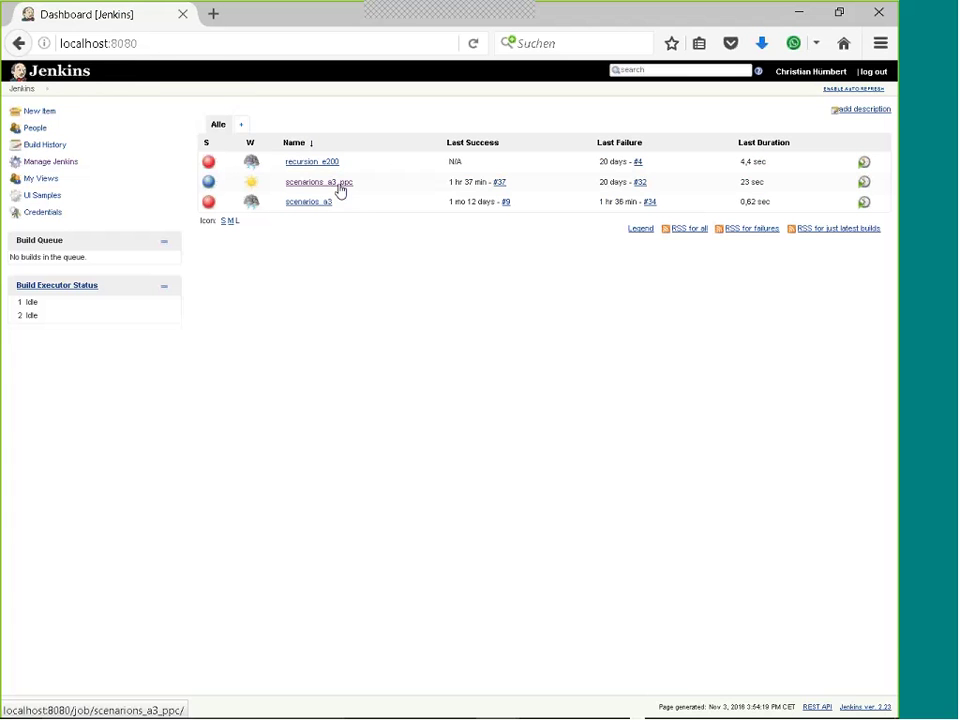
left_click(338, 187)
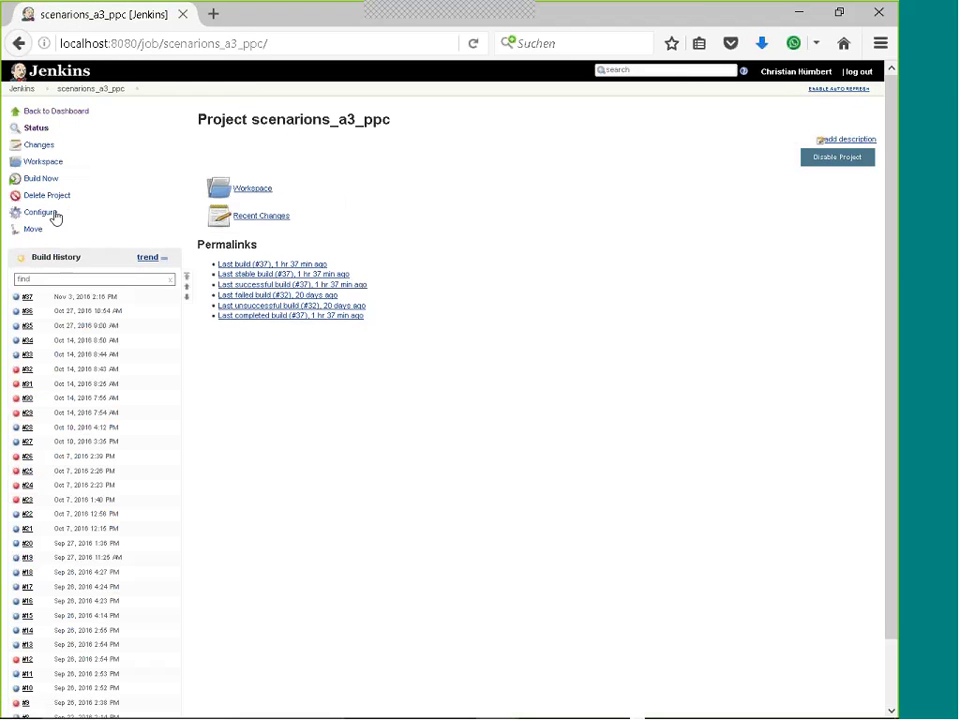
left_click(52, 213)
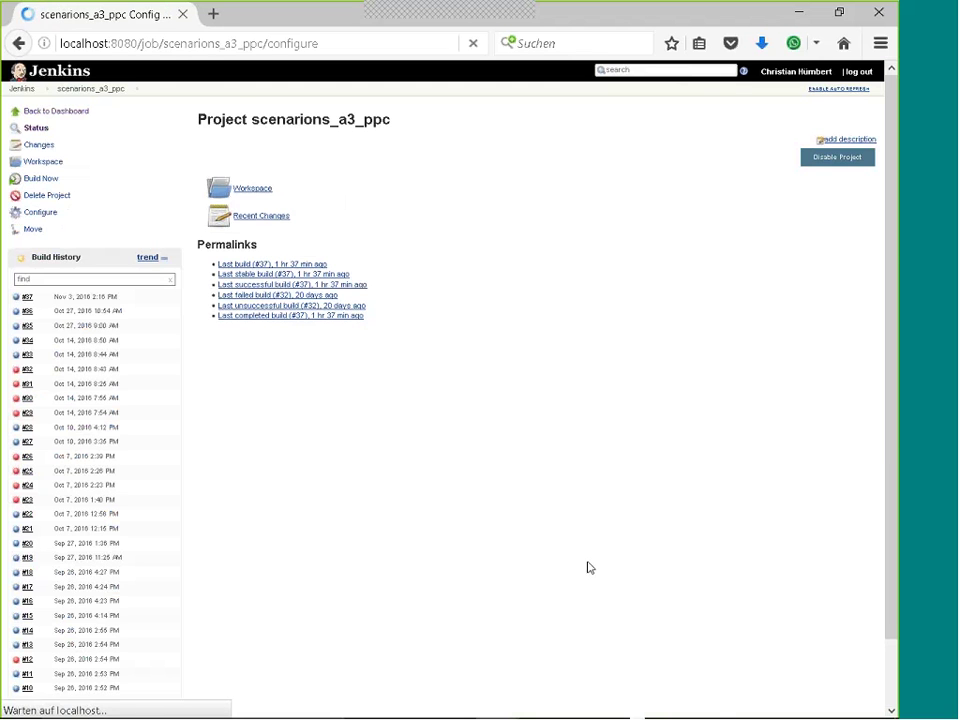
scroll(546, 473, "down", 5)
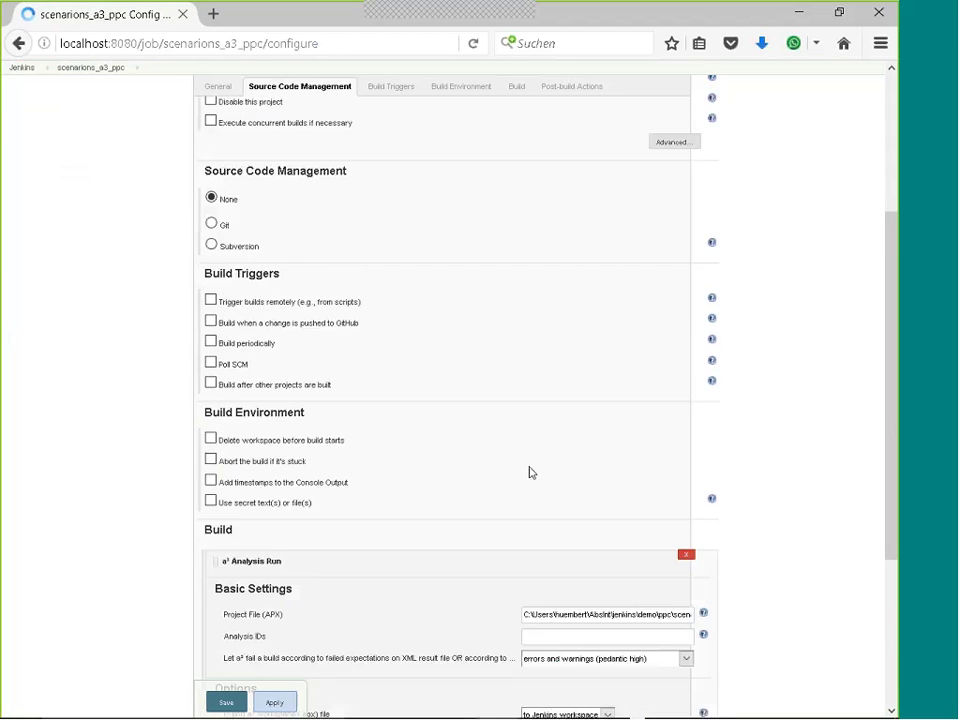
scroll(315, 375, "down", 1)
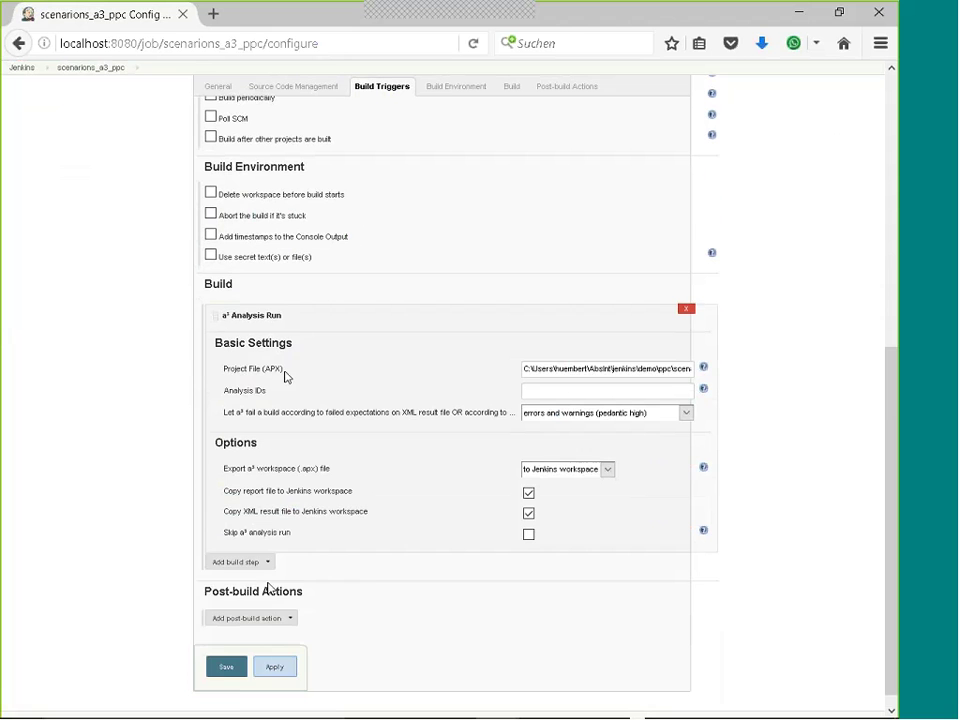
- Review the available build step types and the APX project file path, and save the project configuration
left_click(264, 568)
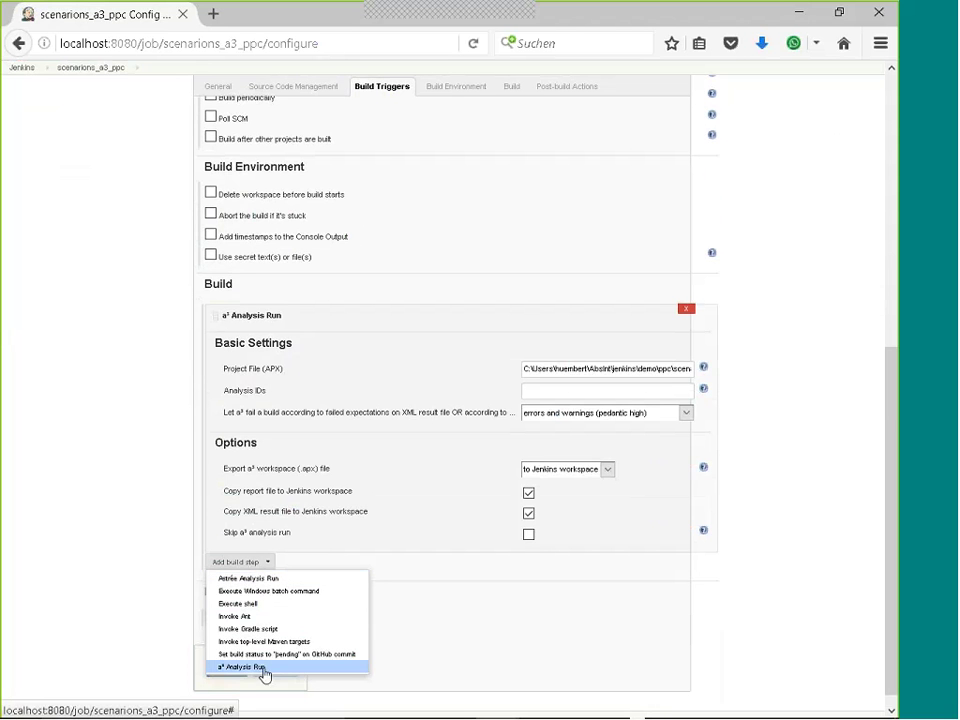
left_click(156, 615)
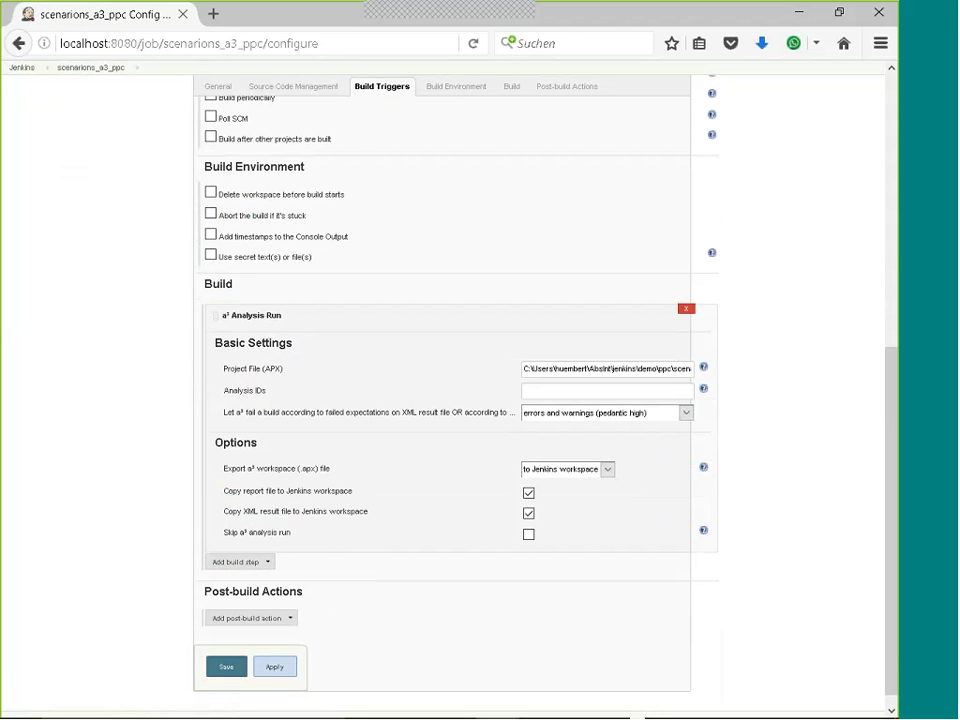
left_click_drag(557, 373, 691, 369)
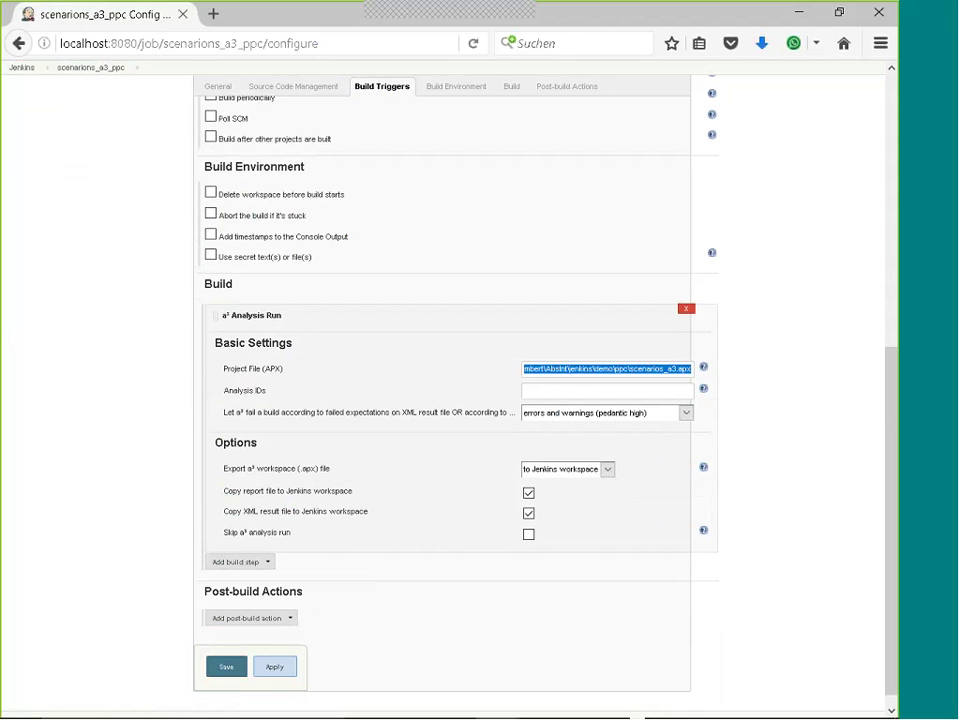
left_click(275, 679)
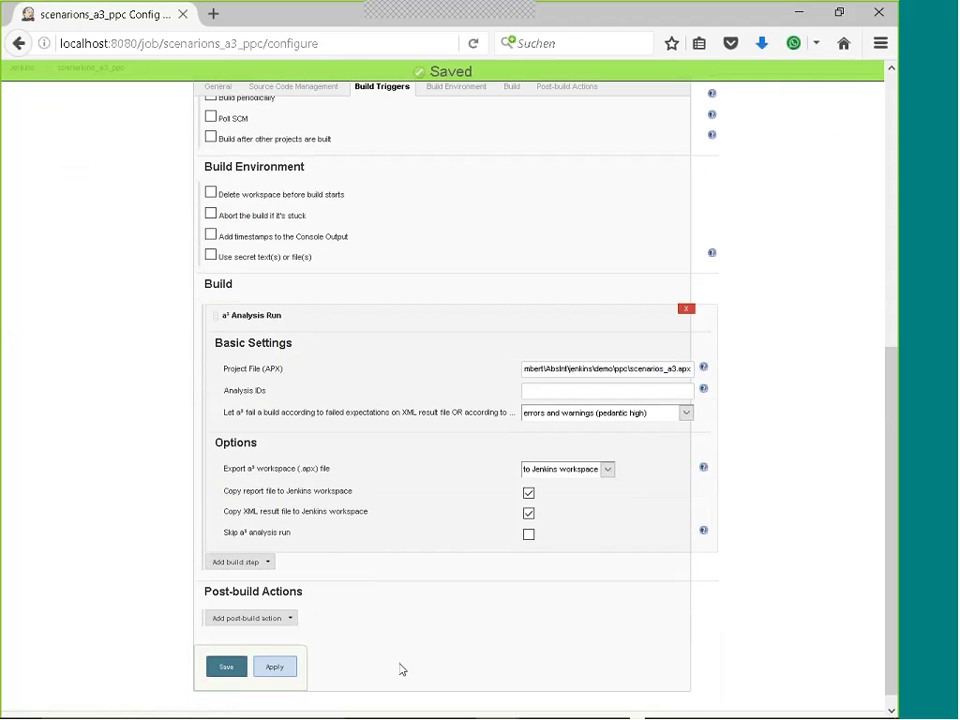
left_click(237, 674)
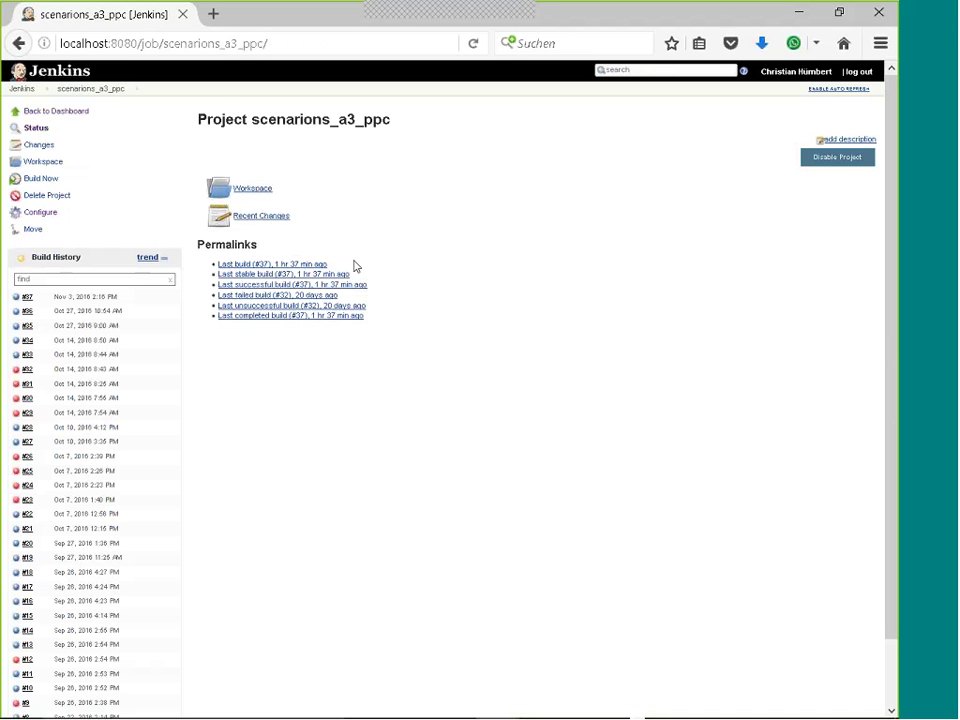
- Start a new build of scenarions_a3_ppc and examine the analysis results in its console output
left_click(38, 179)
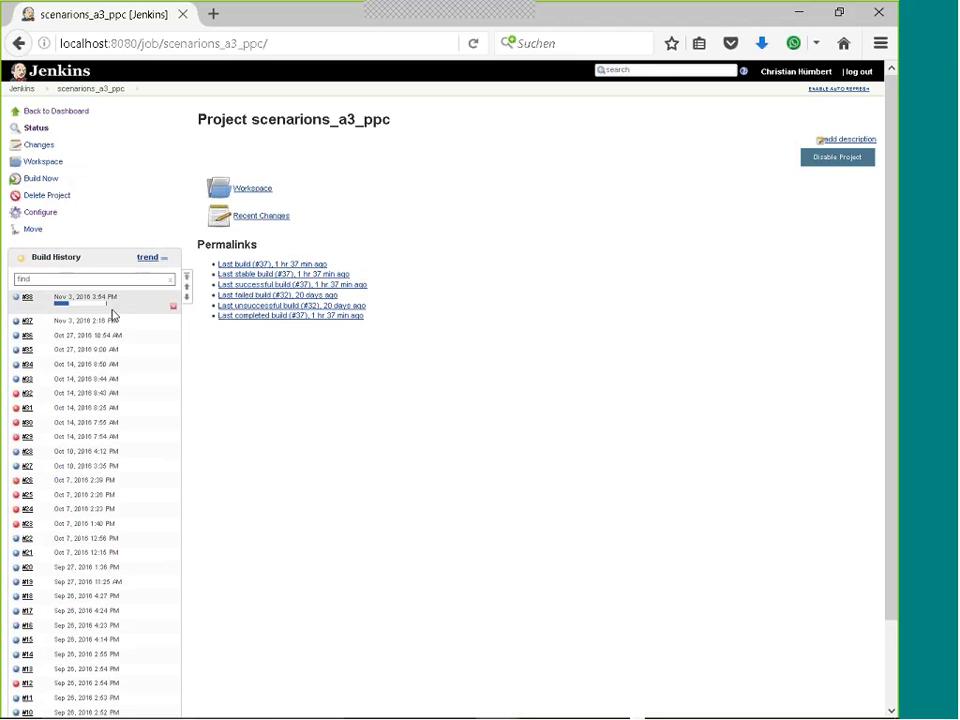
left_click(37, 300)
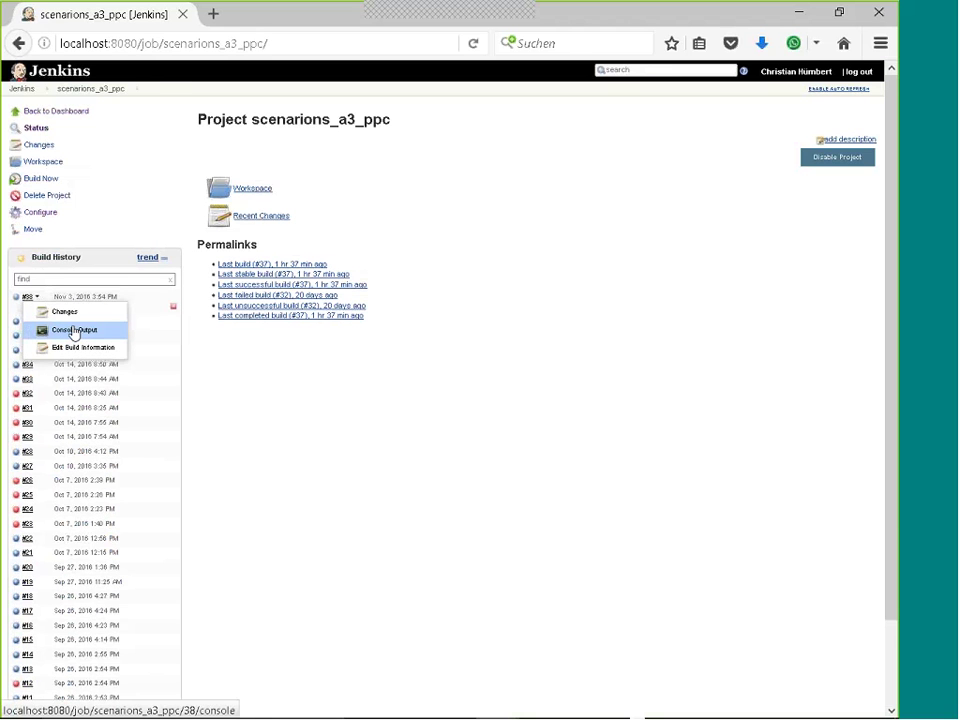
left_click(73, 331)
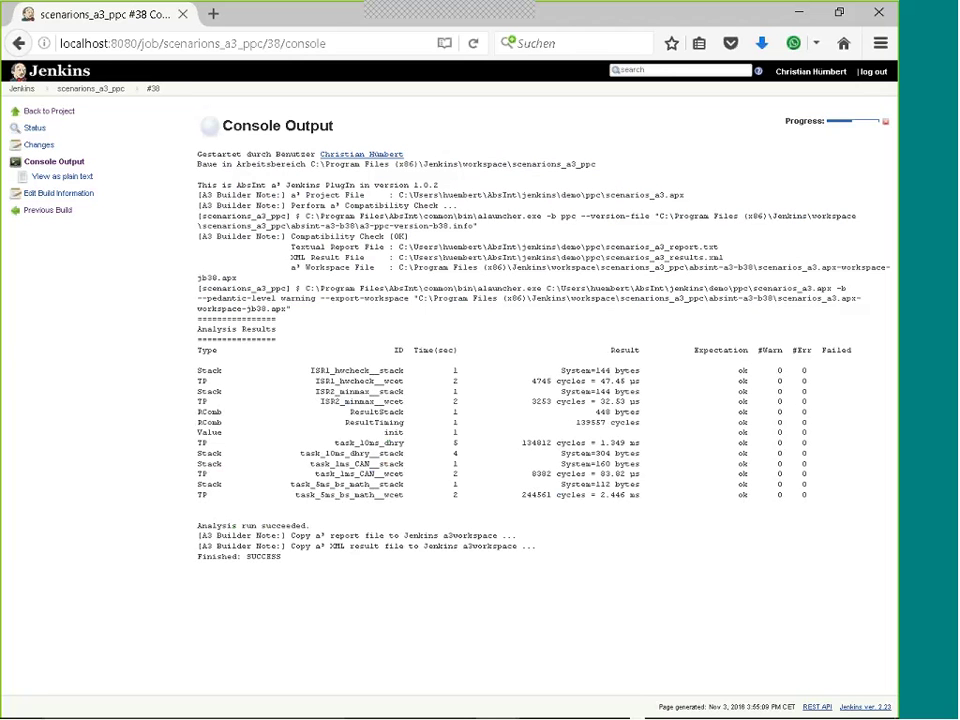
left_click_drag(197, 525, 197, 566)
left_click(250, 579)
- Start a build of scenarios_a3 from the Jenkins dashboard and open its console output
left_click(20, 88)
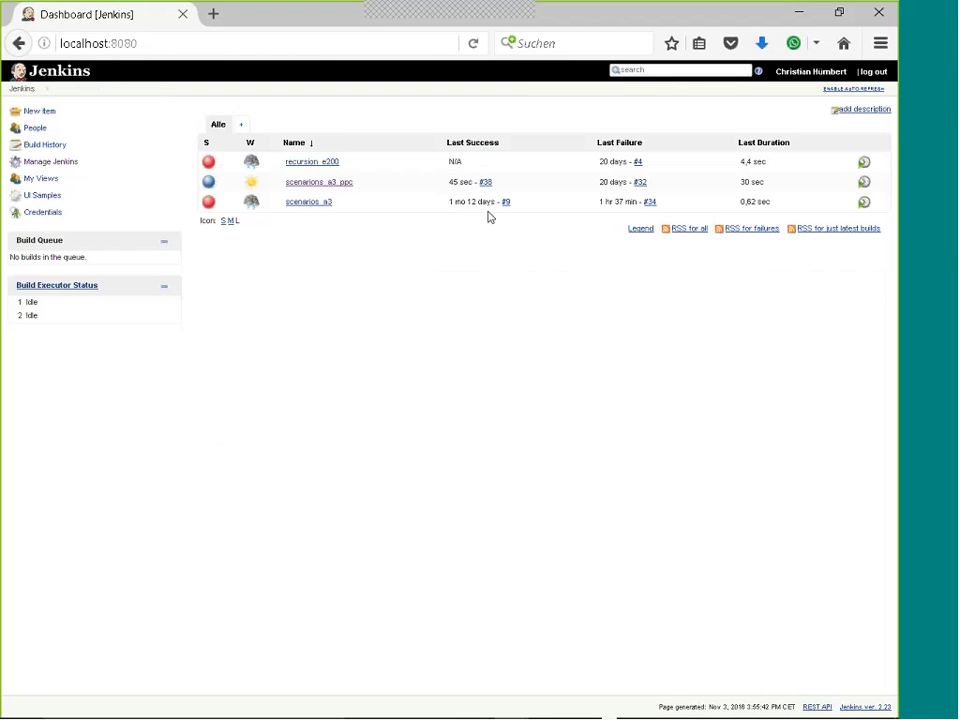
left_click(864, 202)
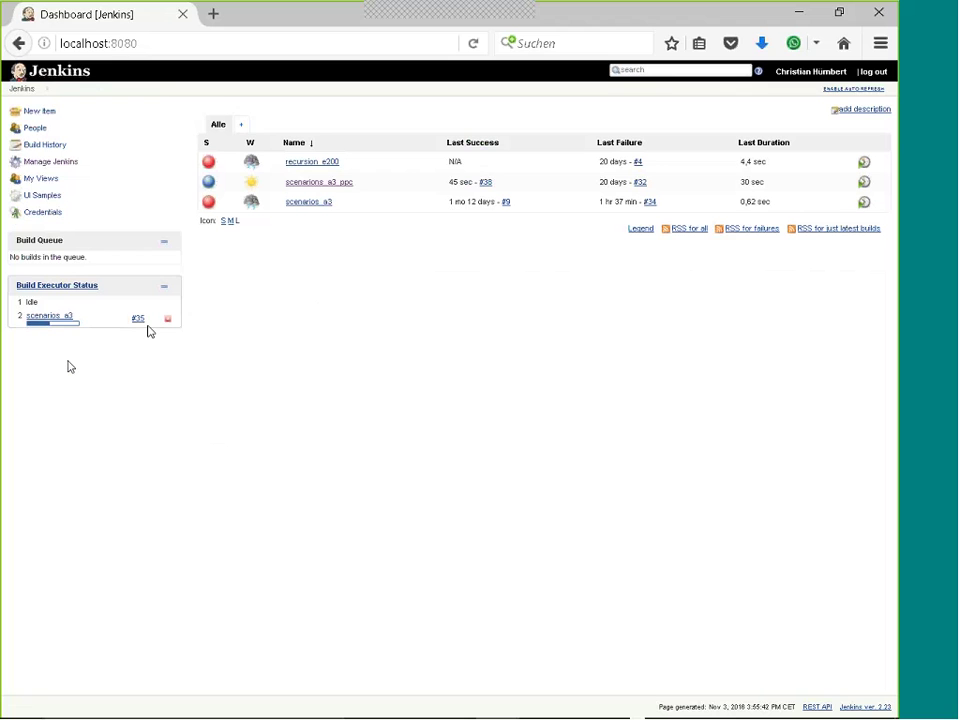
left_click(148, 319)
left_click(170, 333)
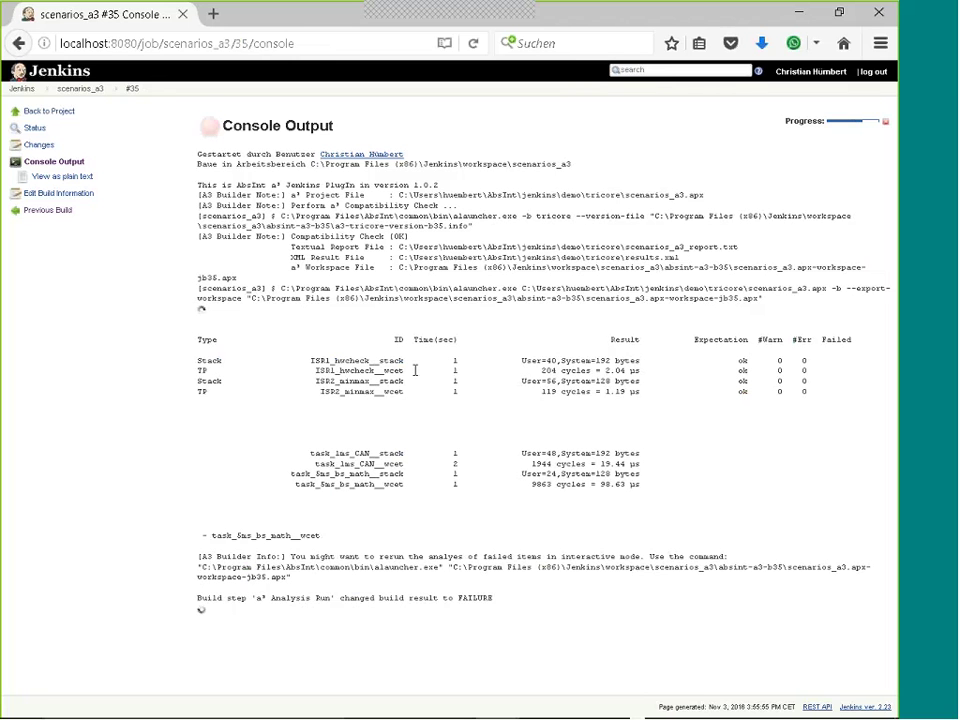
- Examine the task_5ms_bs_math__wcet row in the analysis results, comparing its execution time with the expectation
double_click(201, 485)
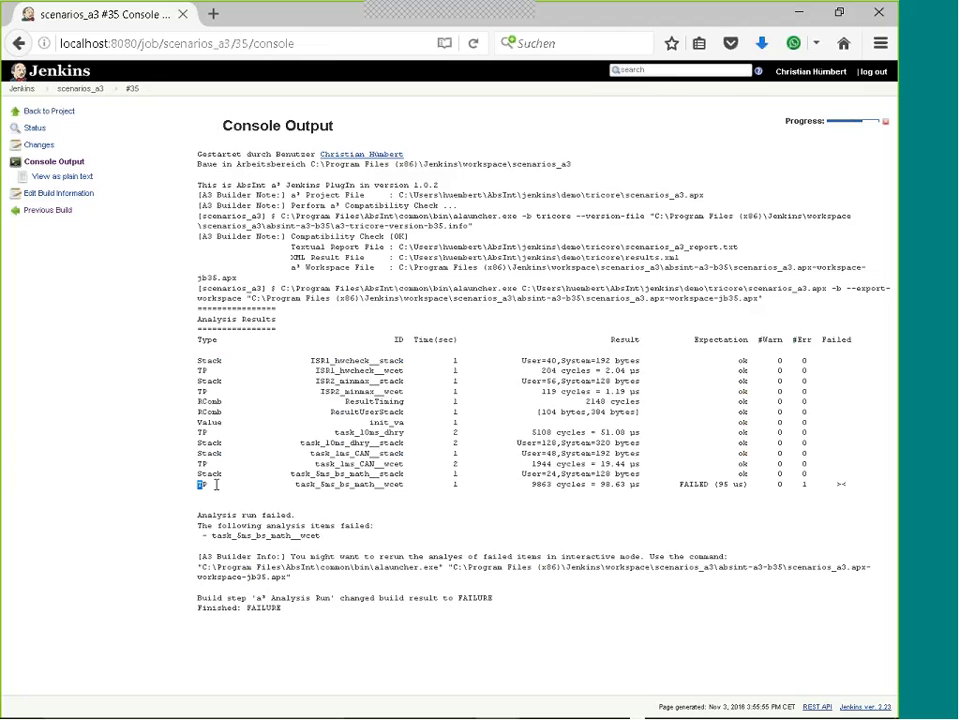
left_click_drag(215, 485, 683, 486)
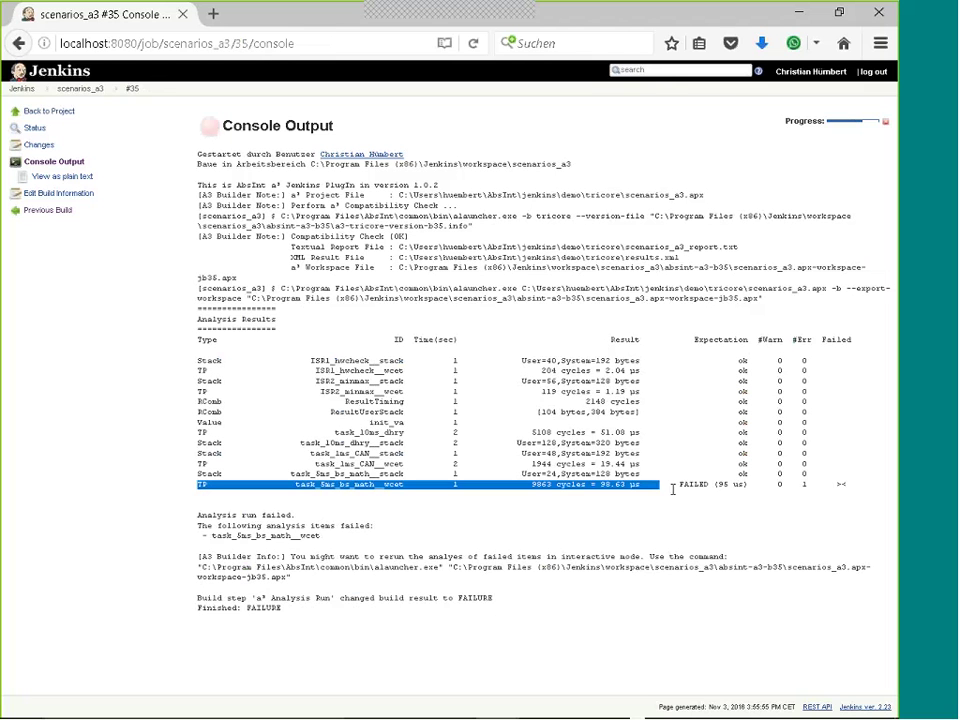
left_click(745, 487)
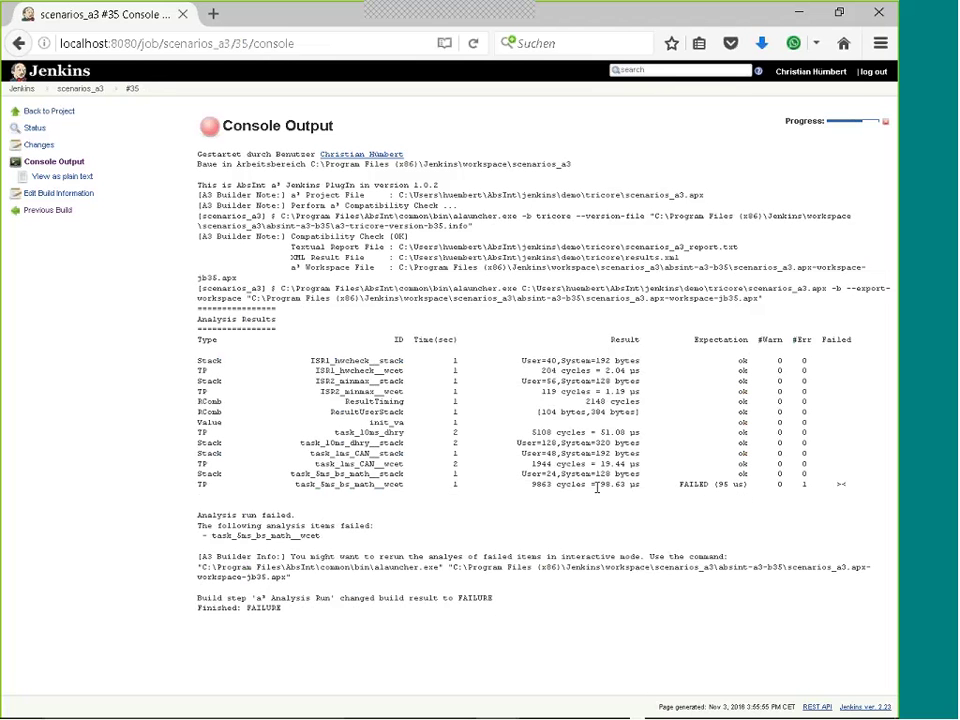
left_click_drag(599, 487, 640, 486)
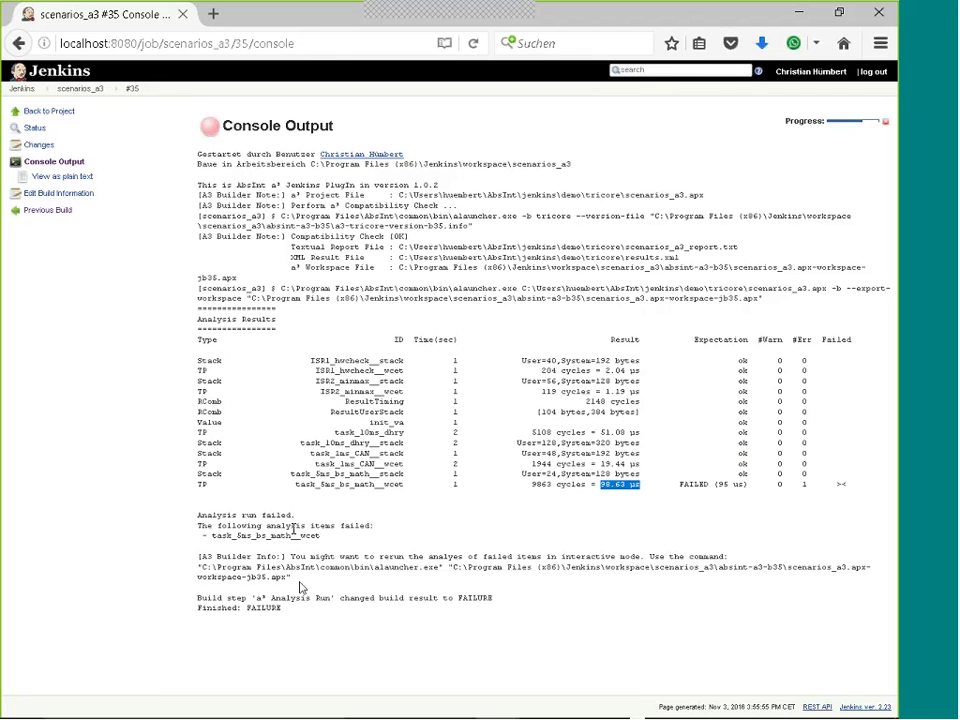
- Copy the suggested alauncher rerun command from the console output and run it in the Command Prompt to open scenarios_a3.apx-workspace-jb35.apx
left_click(251, 601)
left_click_drag(200, 568, 306, 588)
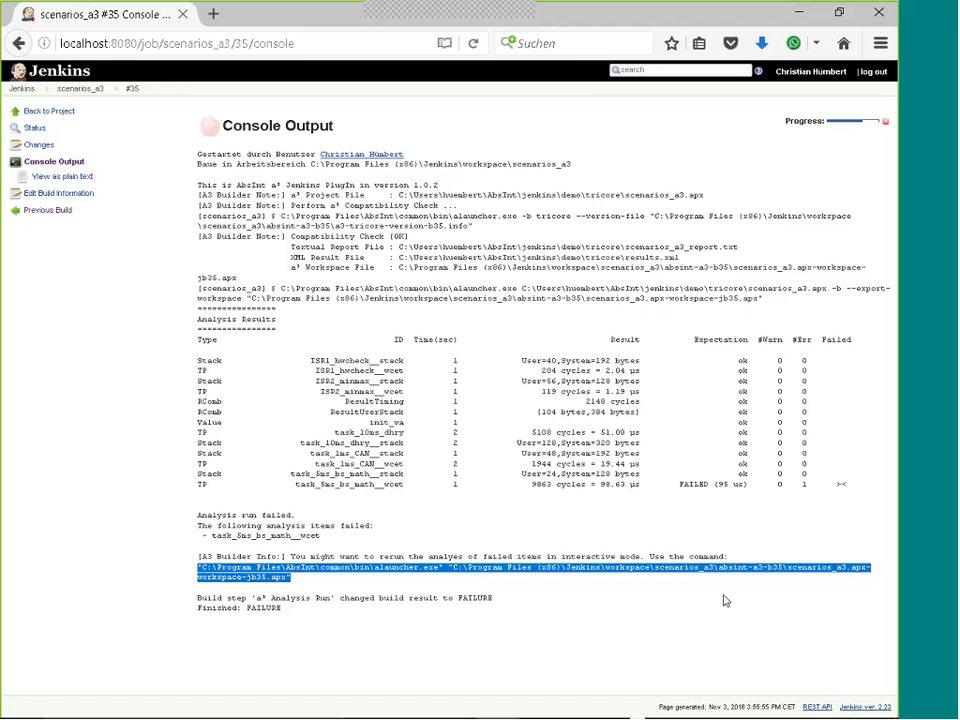
mouse_move(366, 716)
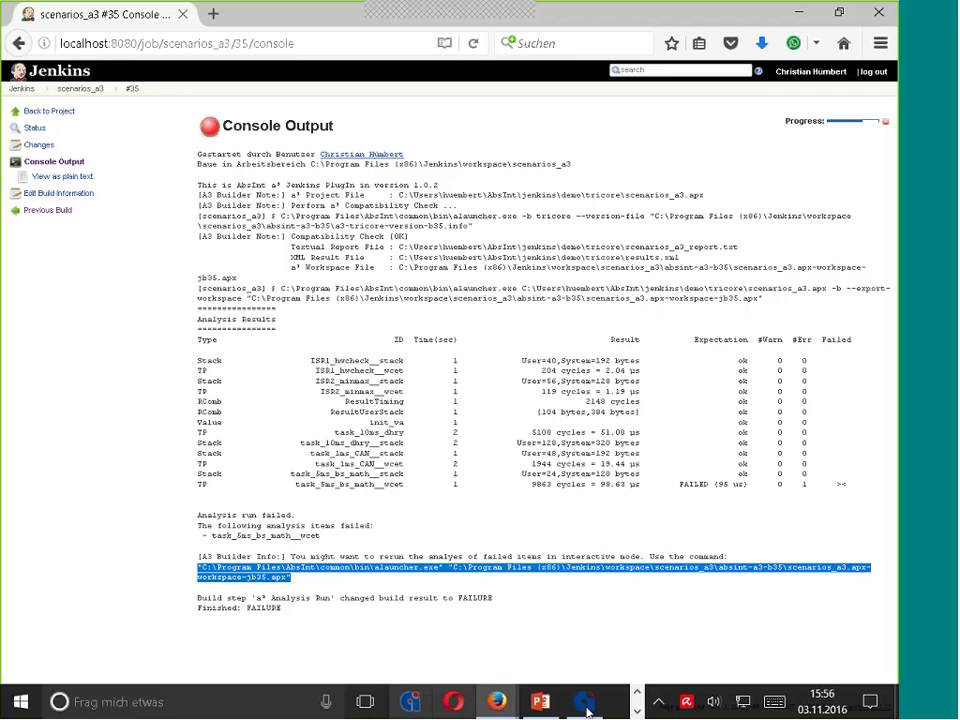
left_click(636, 693)
left_click(541, 701)
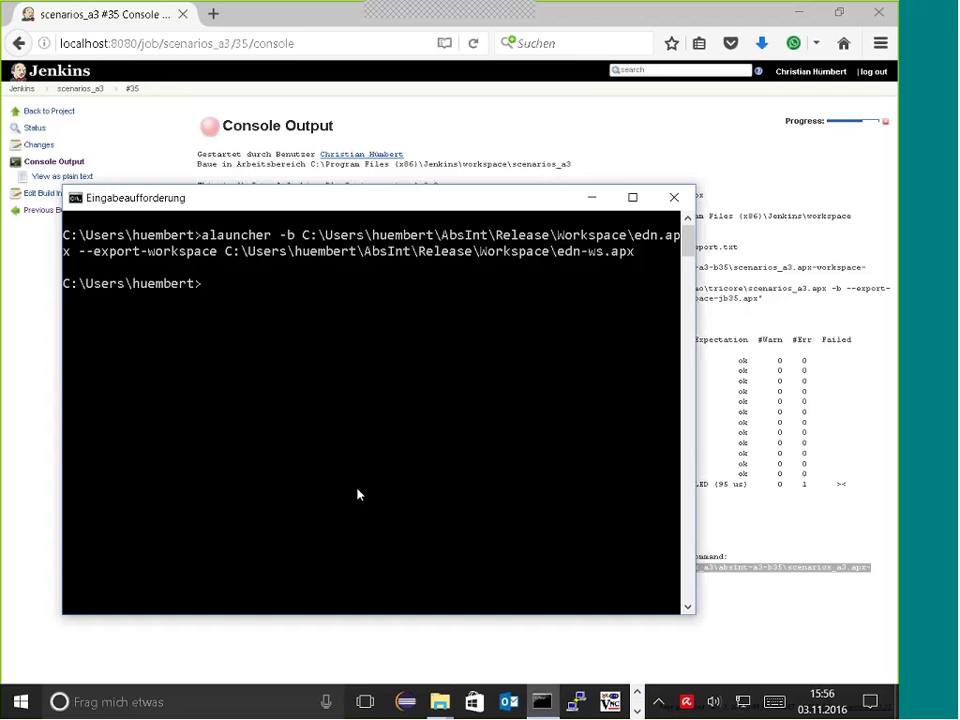
right_click(298, 411)
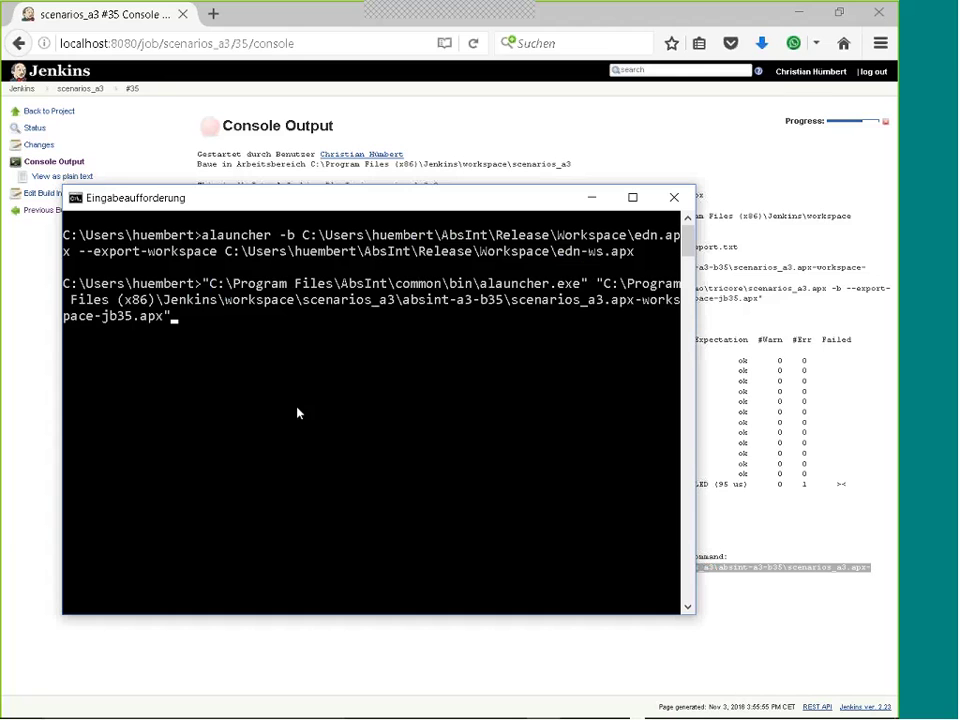
key("Return")
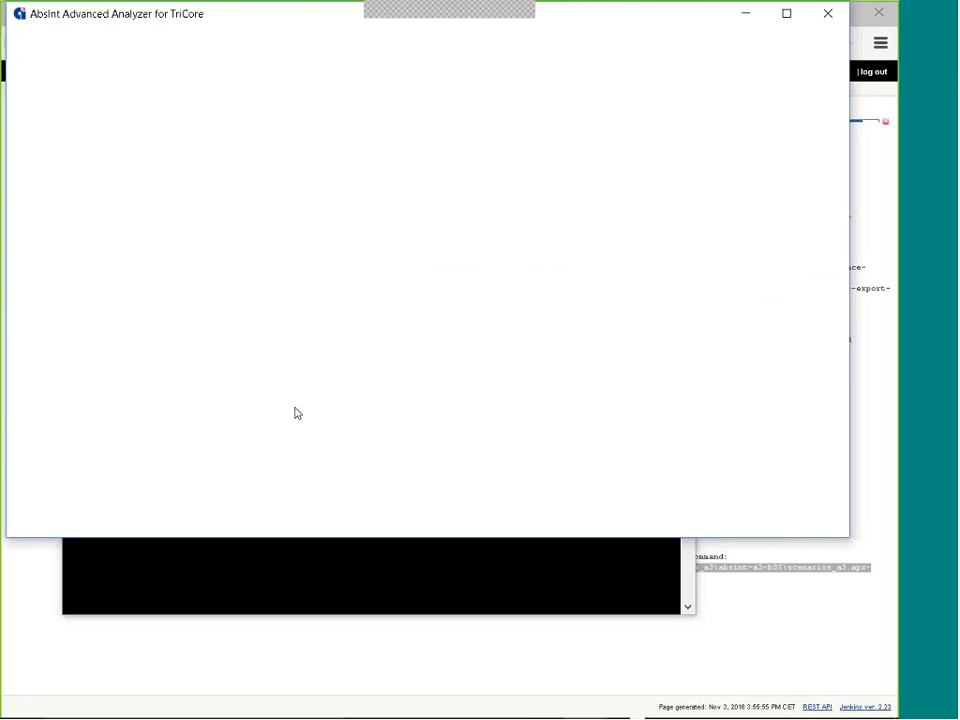
- Maximize the analyzer window, open the analysis graph of task_5ms_bs_math__wcet, and widen the project tree to show full item names
double_click(615, 17)
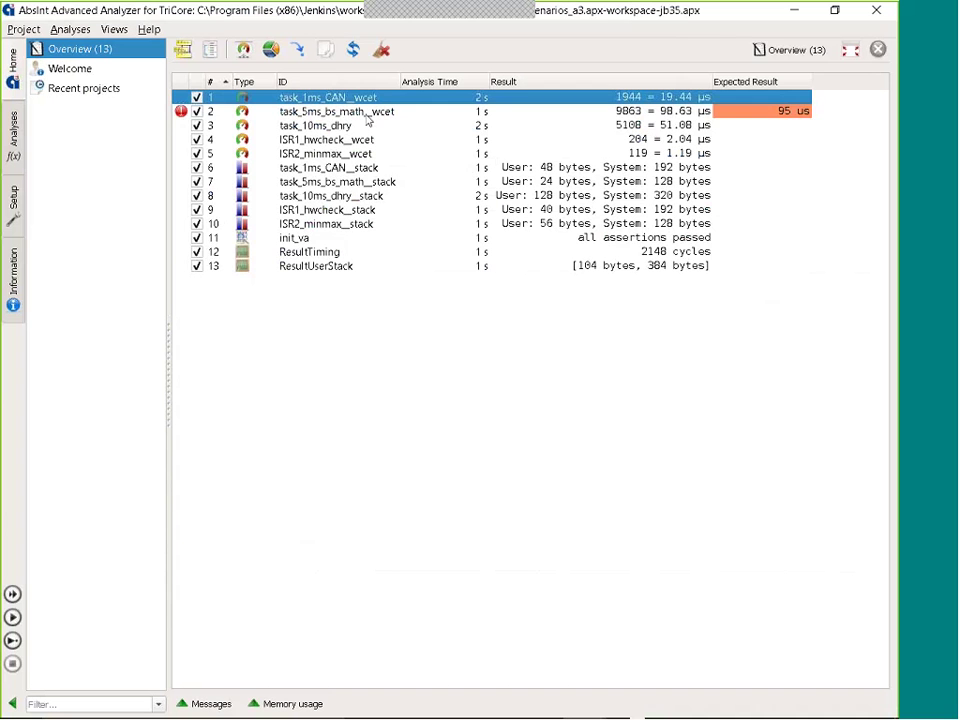
left_click(285, 112)
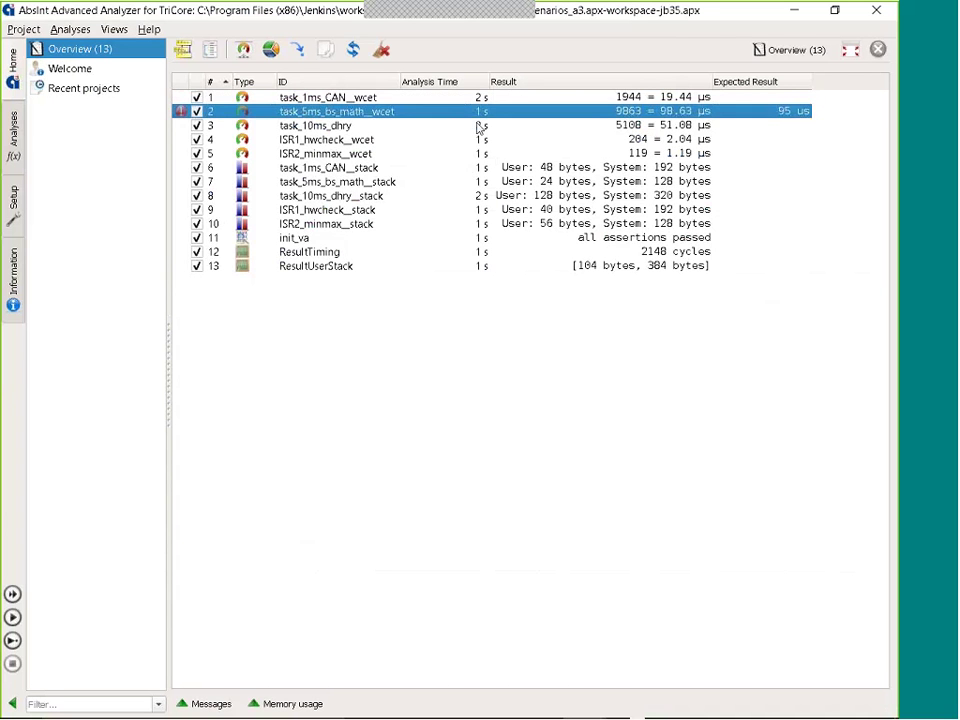
double_click(587, 117)
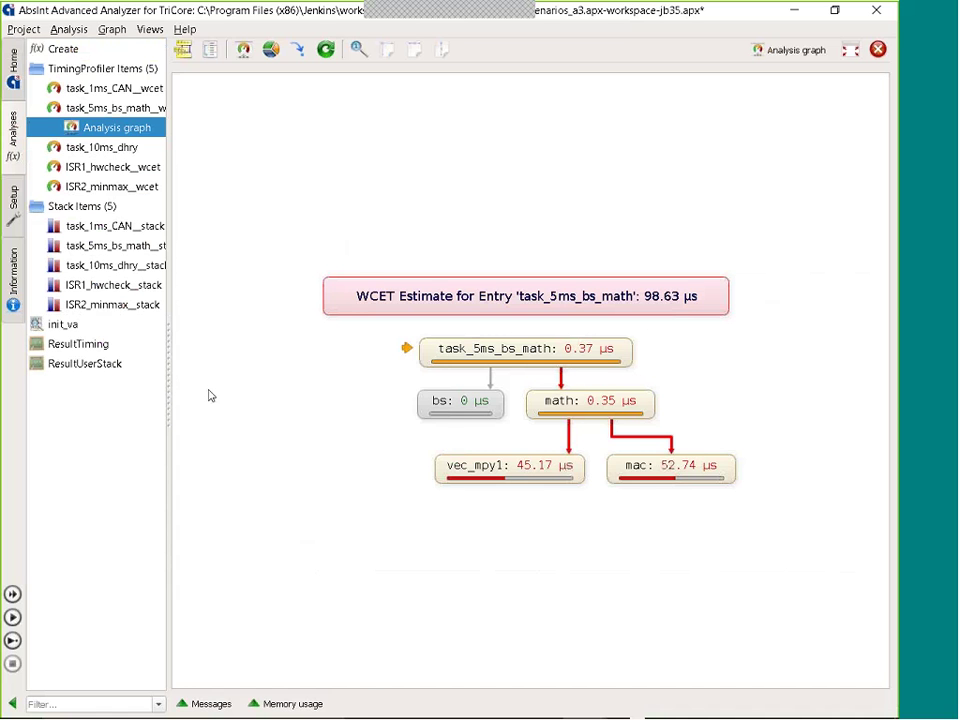
left_click_drag(167, 384, 222, 372)
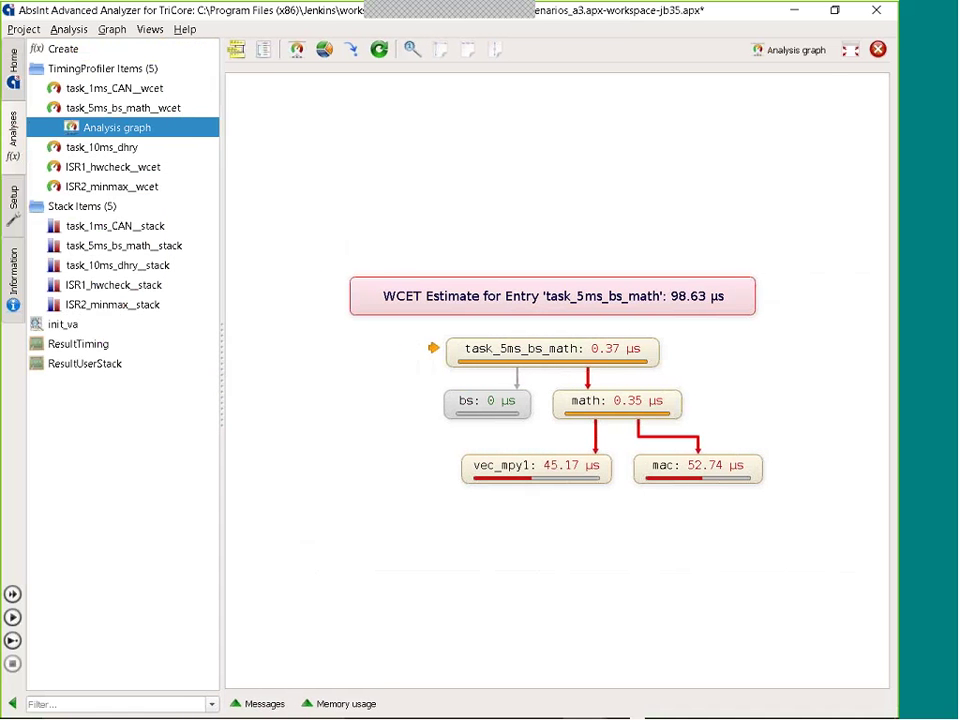
- Close the analyzer discarding the unsaved changes, switch to PowerPoint, and start the slide show from slide 16
left_click(888, 14)
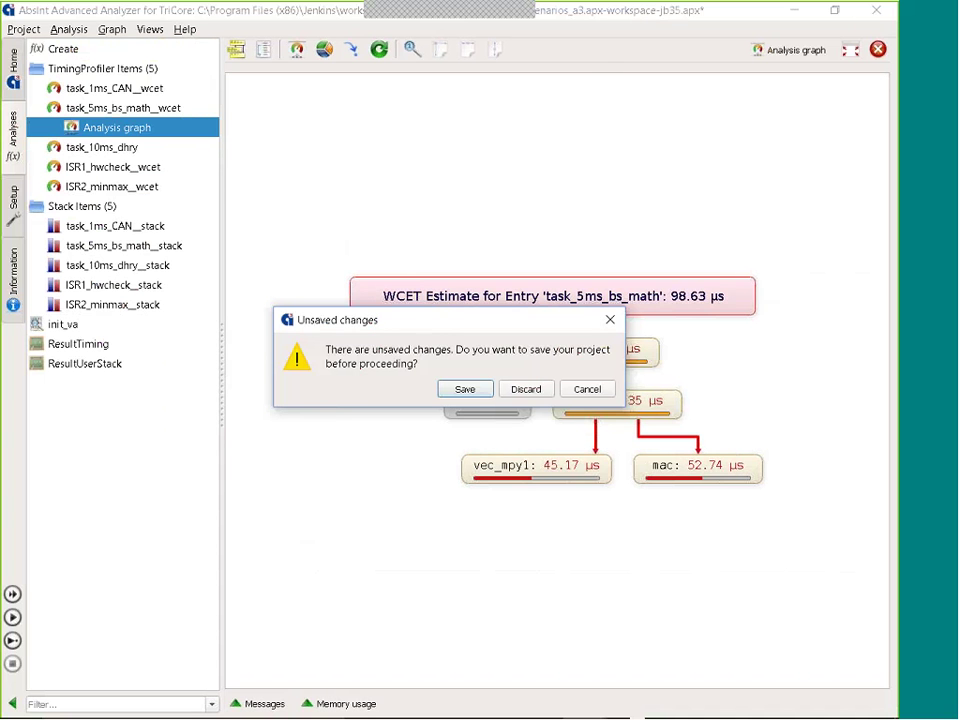
left_click(528, 389)
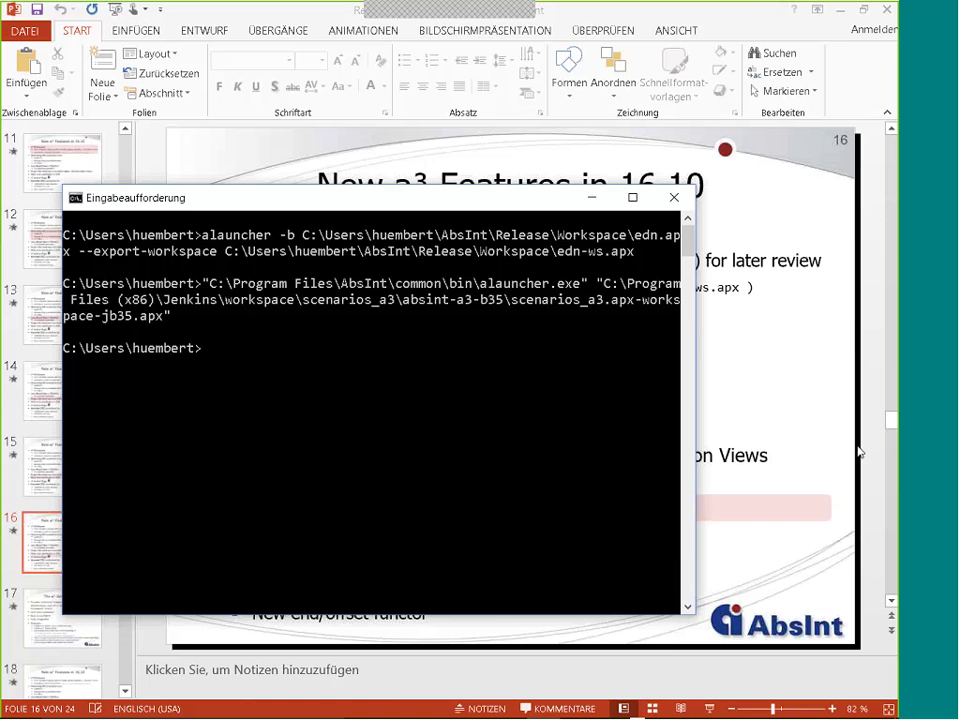
left_click(859, 452)
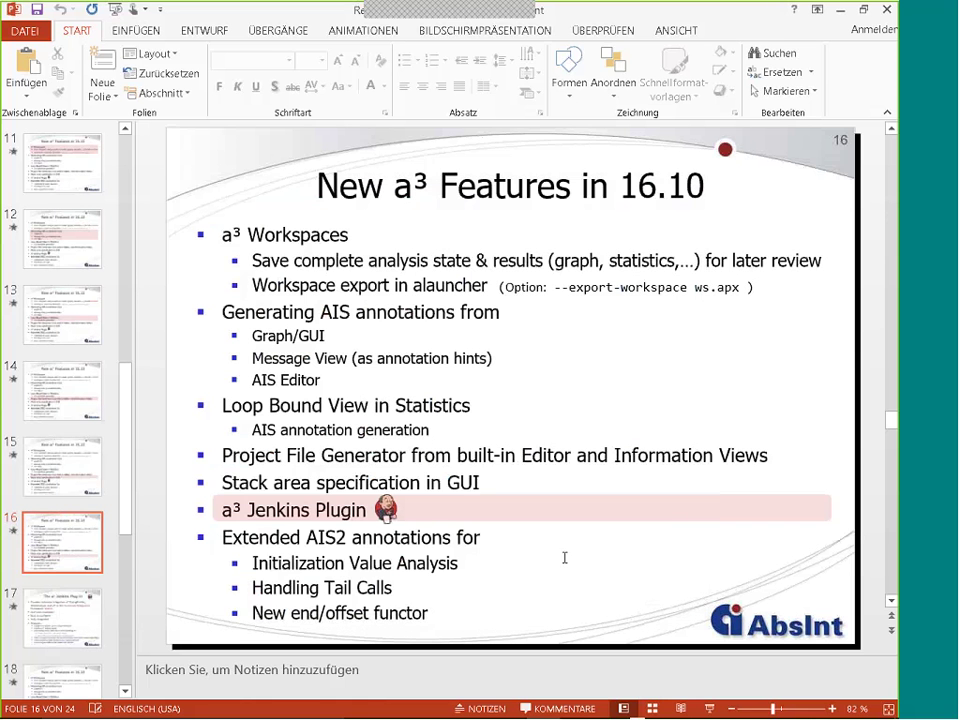
key("shift+F5")
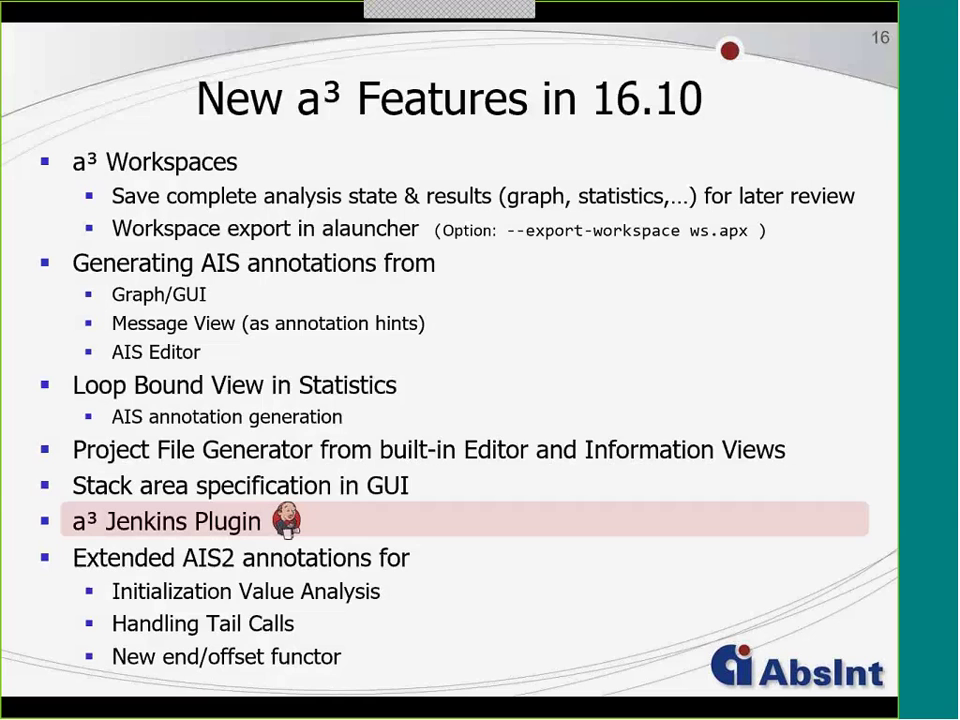